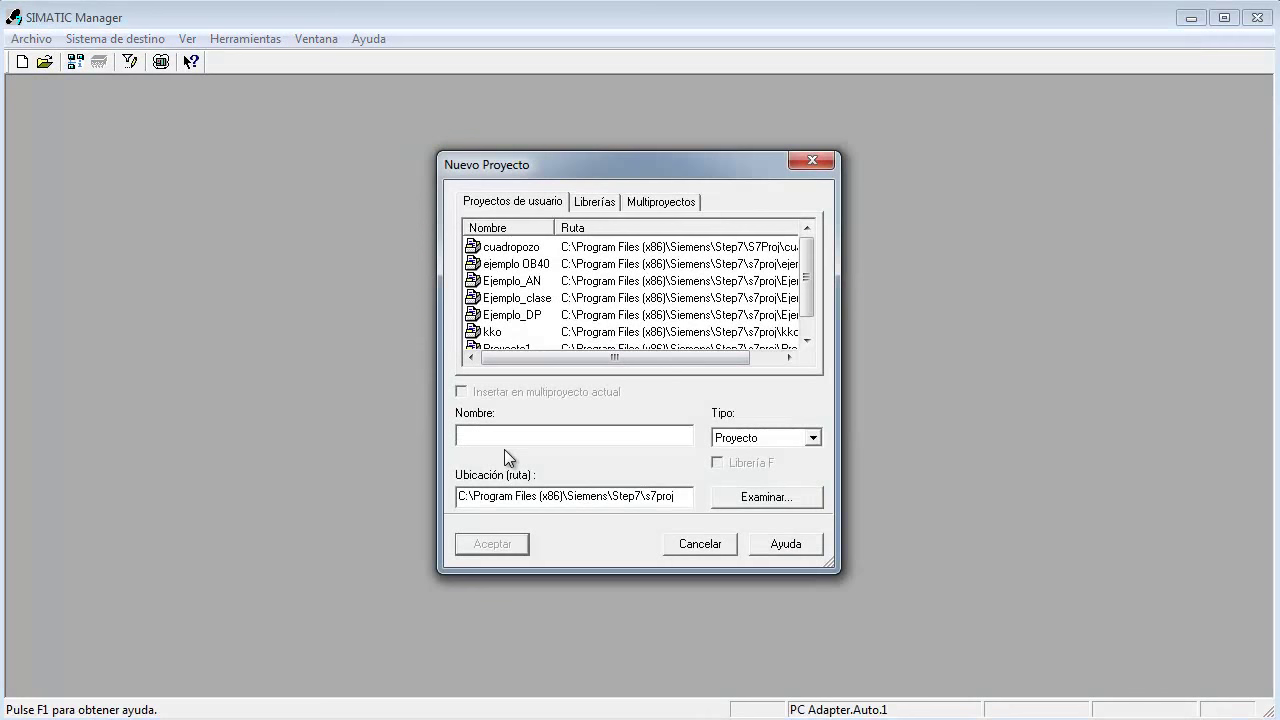
Create the project Ejemplo_Profibus and insert a SIMATIC 300 station named 314-2DP
{"action": "type", "text": "E"}
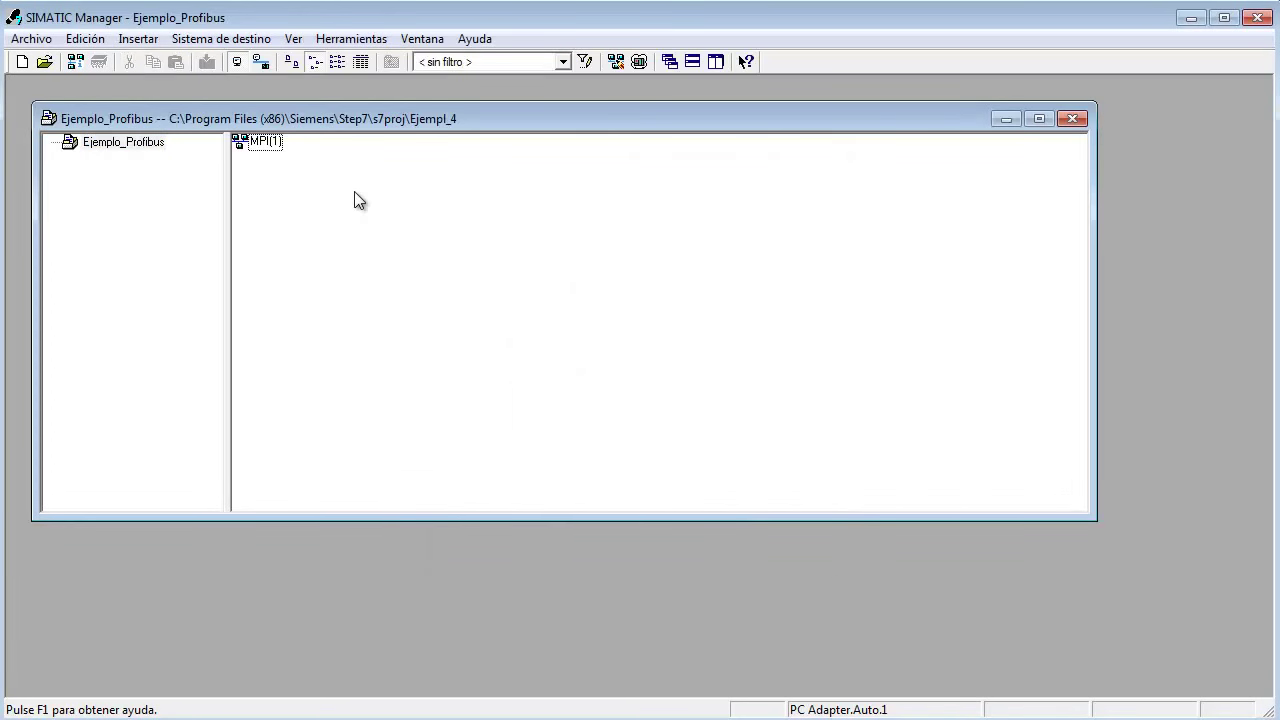
{"action": "right_click", "coordinate": [355, 192]}
{"action": "mouse_move", "coordinate": [431, 311]}
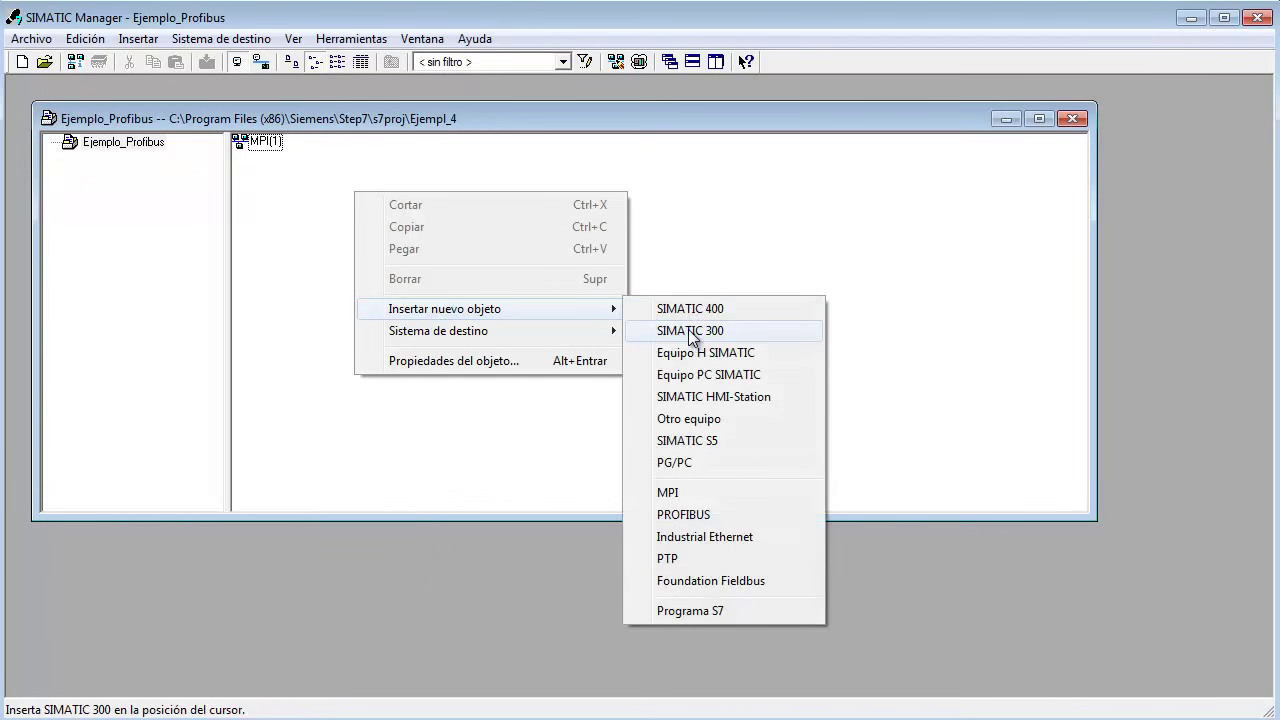
{"action": "left_click", "coordinate": [690, 336]}
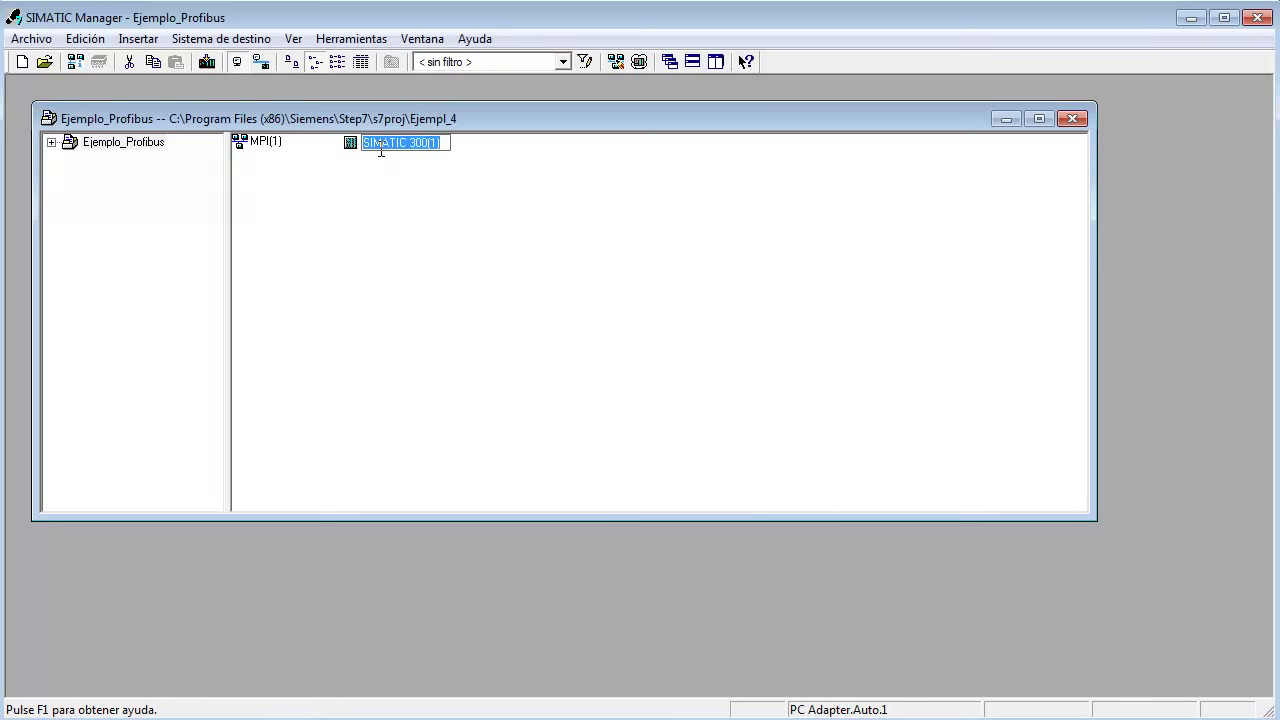
{"action": "type", "text": "314-2DP"}
Open the 314-2DP station's hardware configuration and place a Perfil soporte rail from the SIMATIC 300 BASTIDOR 300 catalog
{"action": "double_click", "coordinate": [349, 142]}
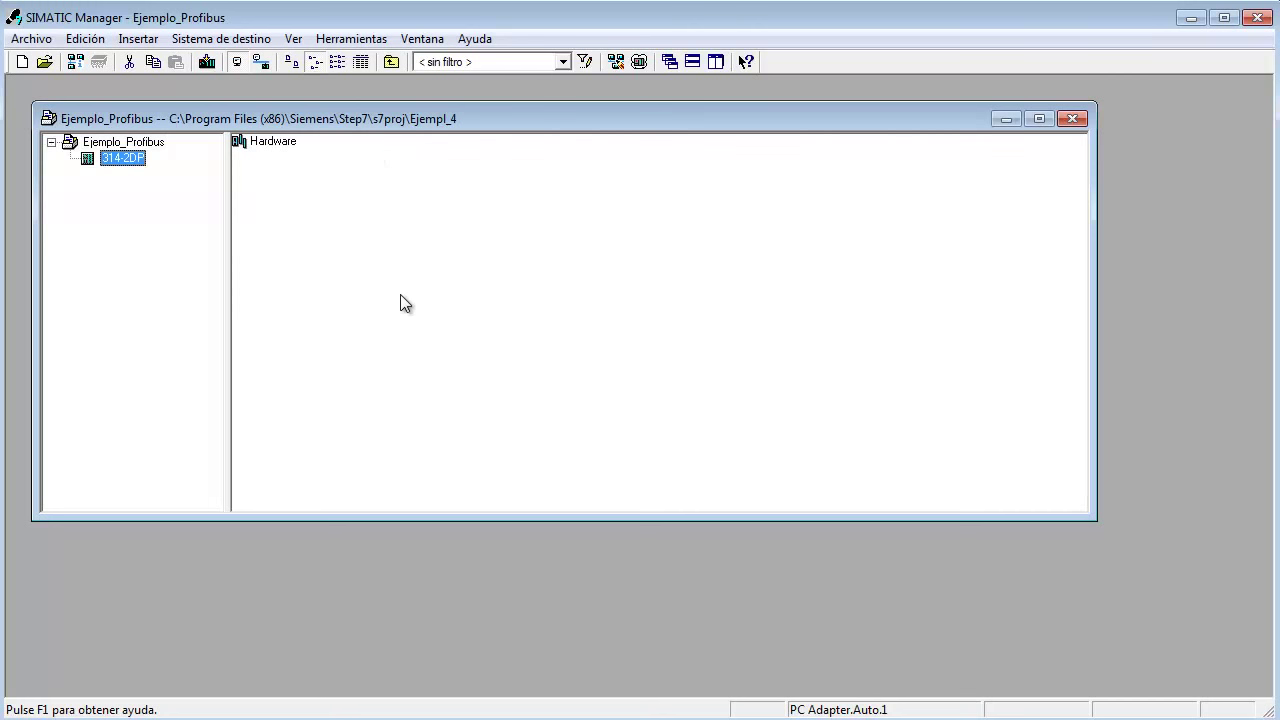
{"action": "double_click", "coordinate": [265, 141]}
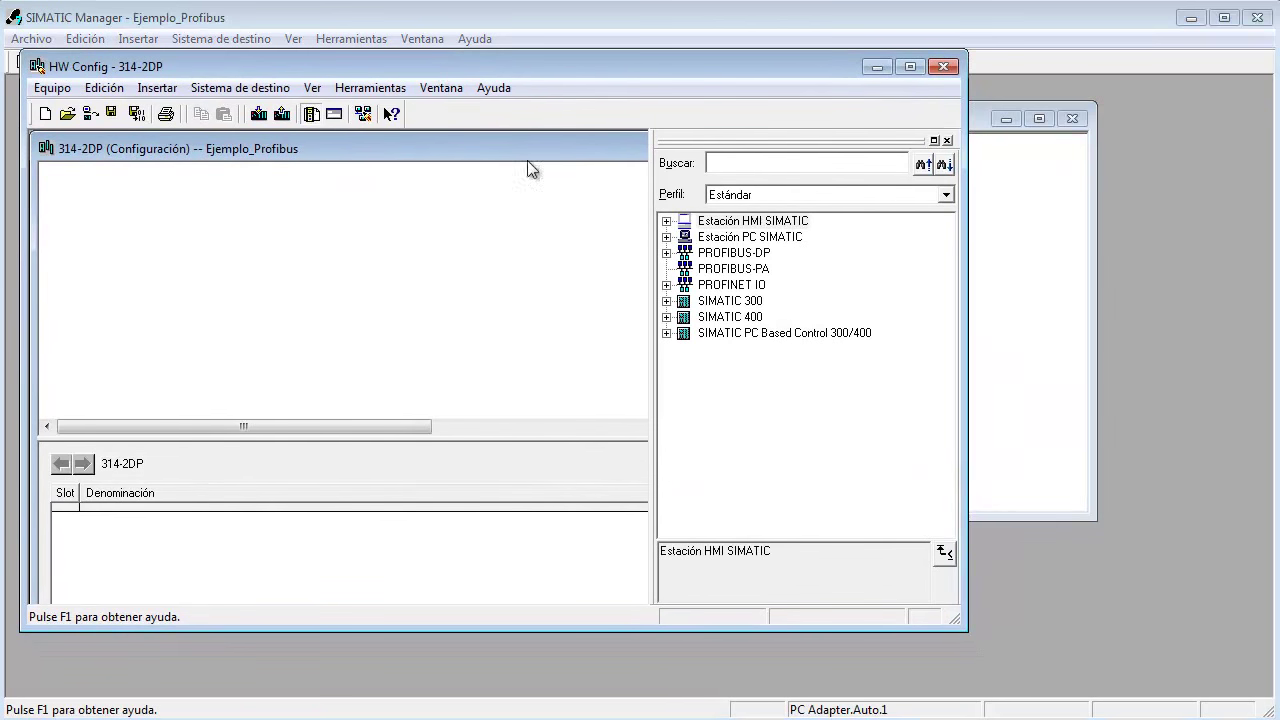
{"action": "left_click", "coordinate": [666, 300]}
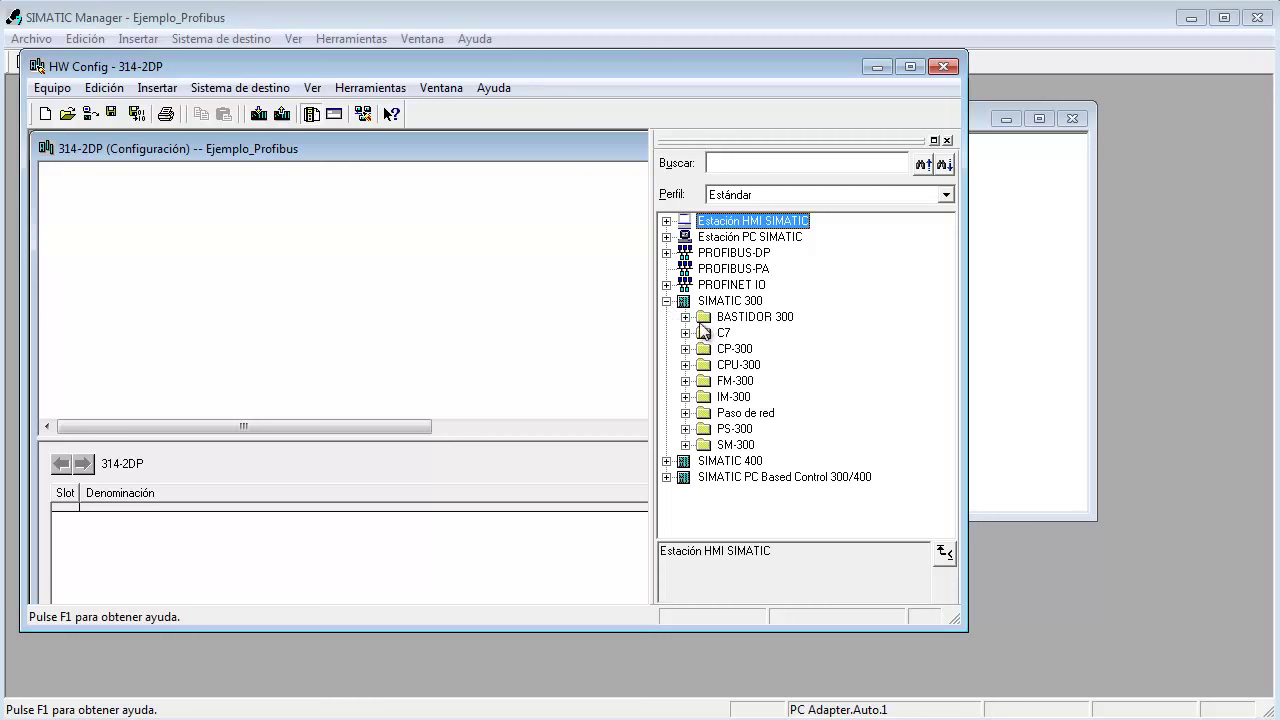
{"action": "left_click", "coordinate": [686, 317]}
{"action": "left_click", "coordinate": [770, 336]}
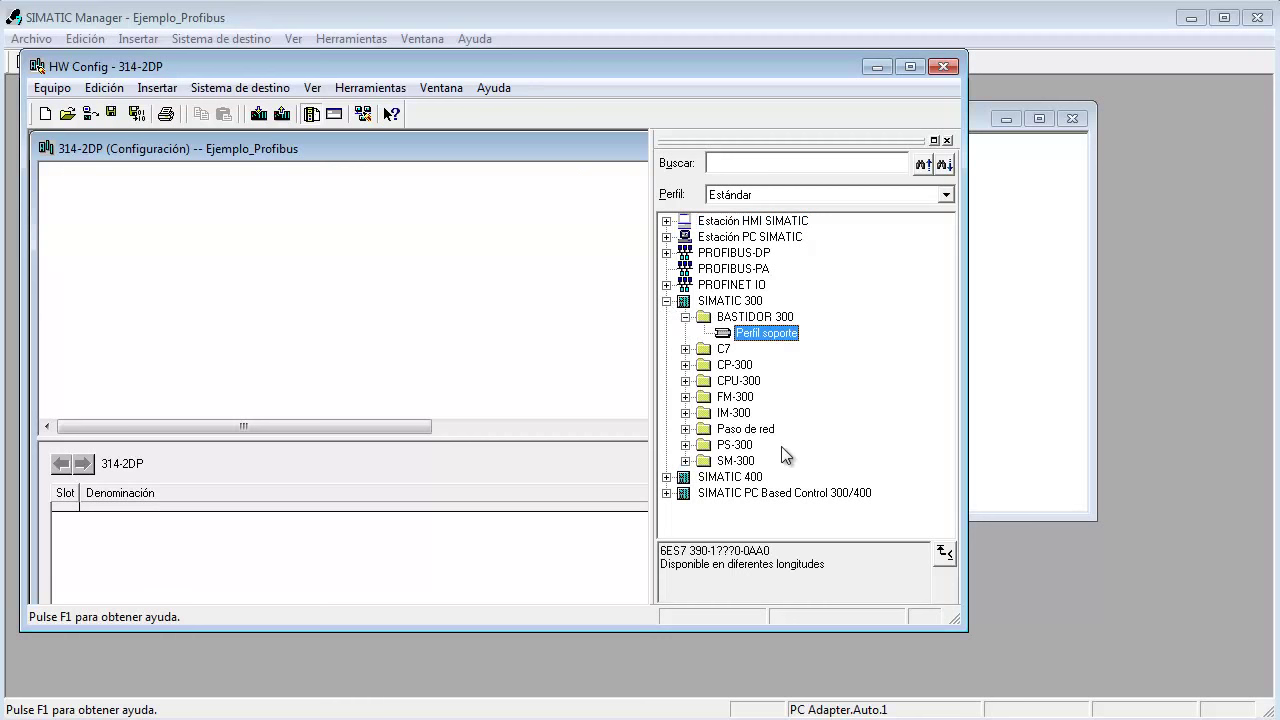
{"action": "left_click_drag", "start_coordinate": [756, 332], "coordinate": [139, 220]}
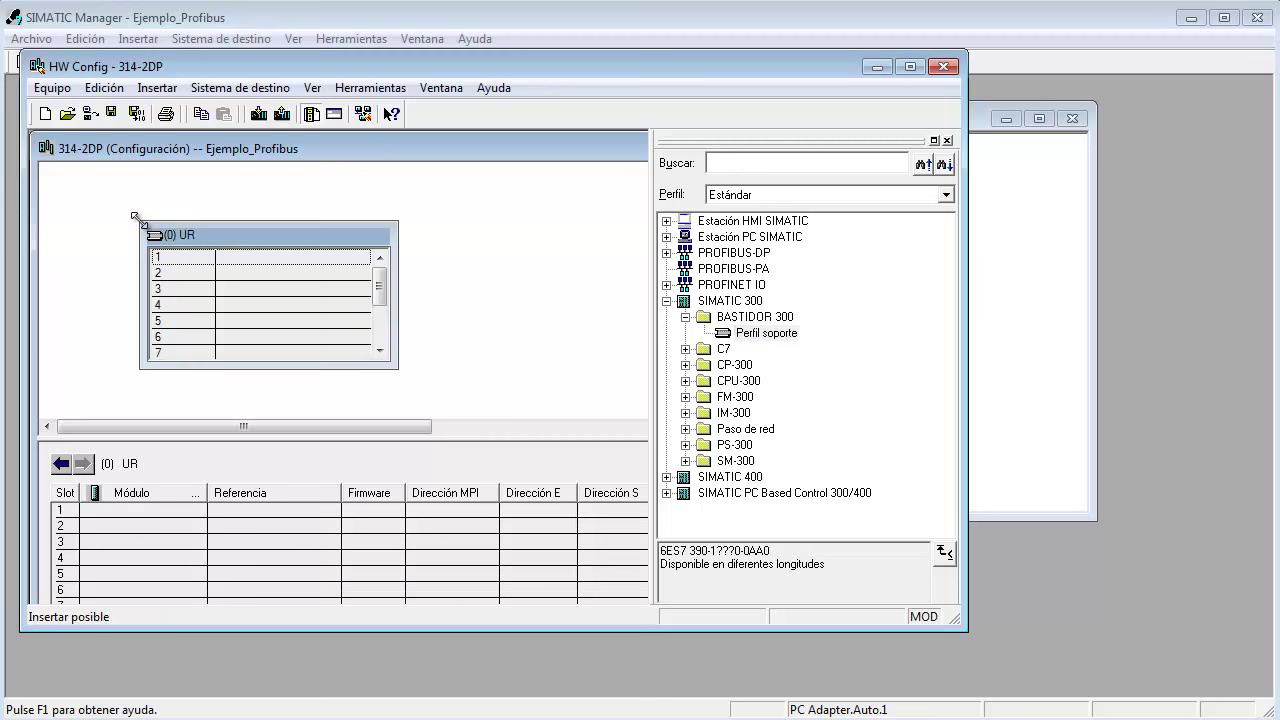
Insert the CPU 314C-2 DP, reference 6ES7 314-6CG03-0AB0, version V2.0, into slot 2 of the rack
{"action": "left_click", "coordinate": [685, 381]}
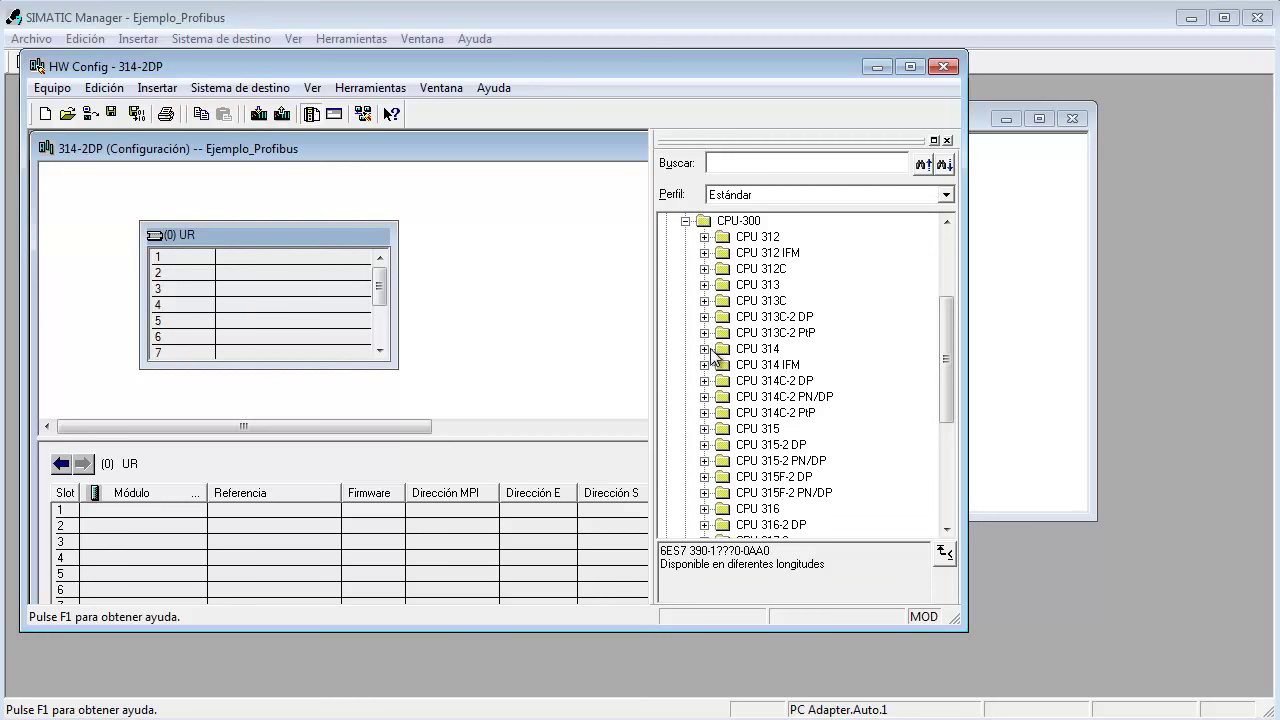
{"action": "left_click", "coordinate": [704, 349]}
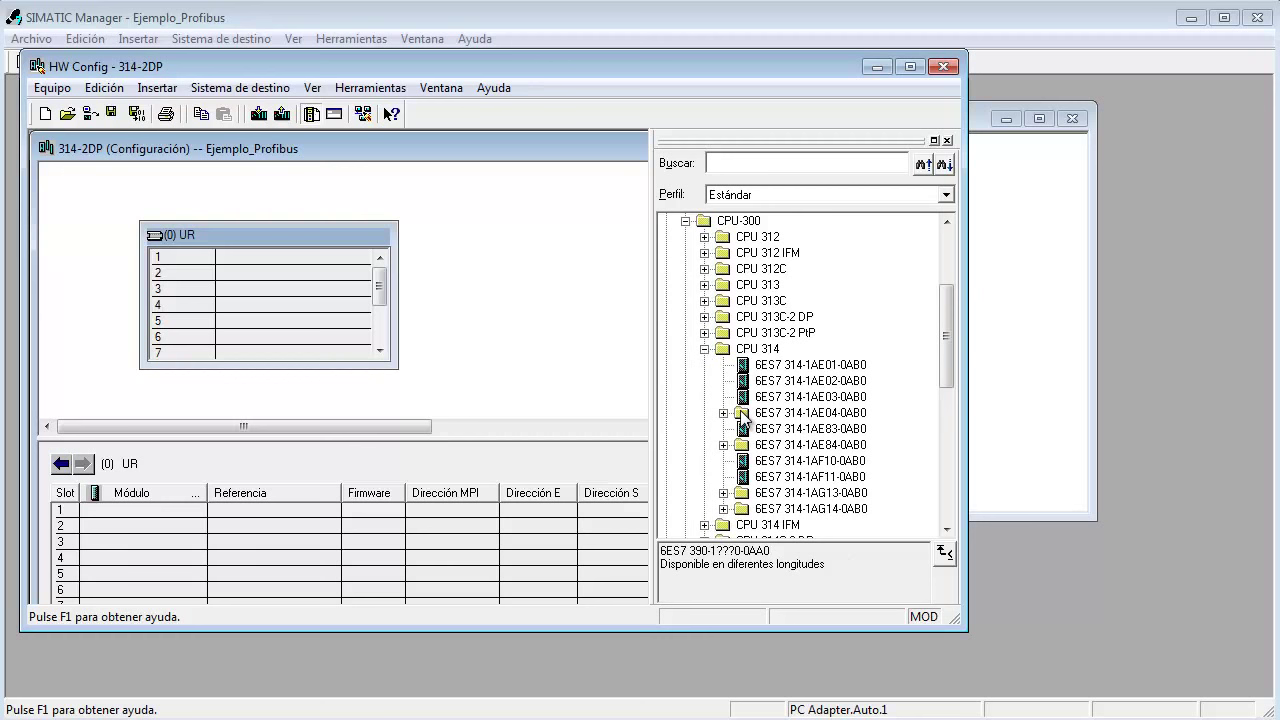
{"action": "left_click", "coordinate": [704, 349]}
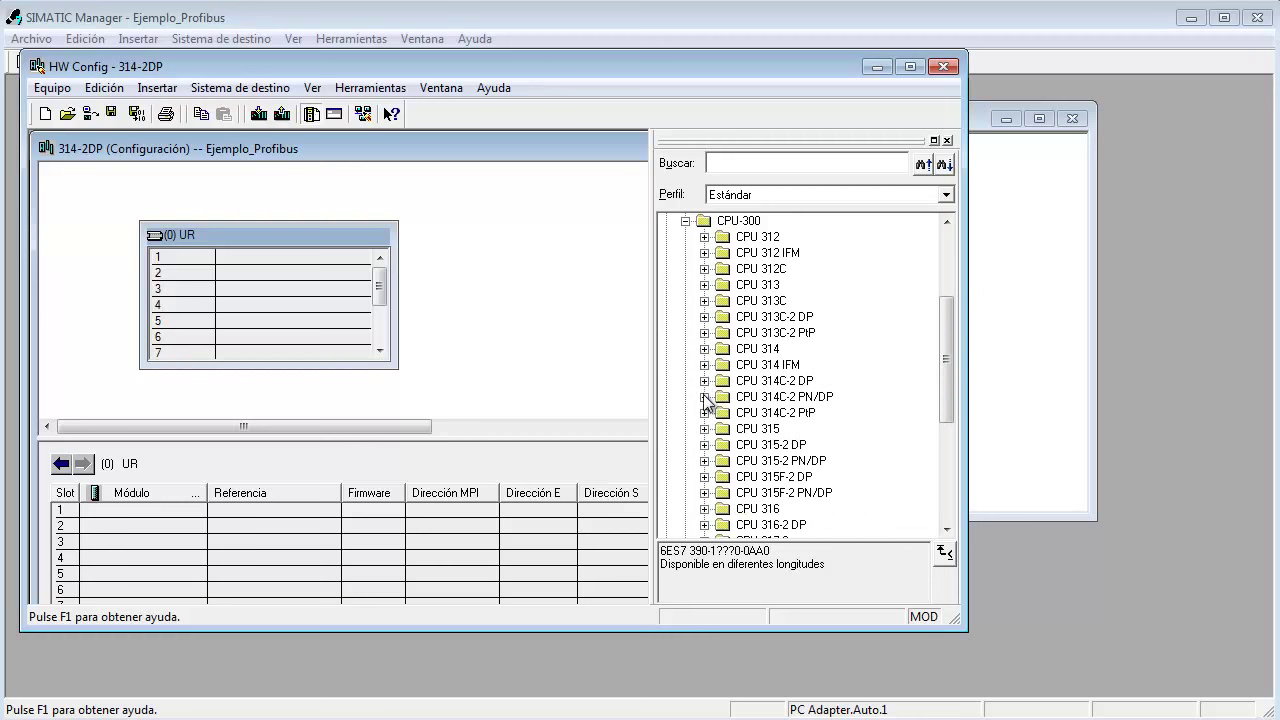
{"action": "left_click", "coordinate": [704, 381]}
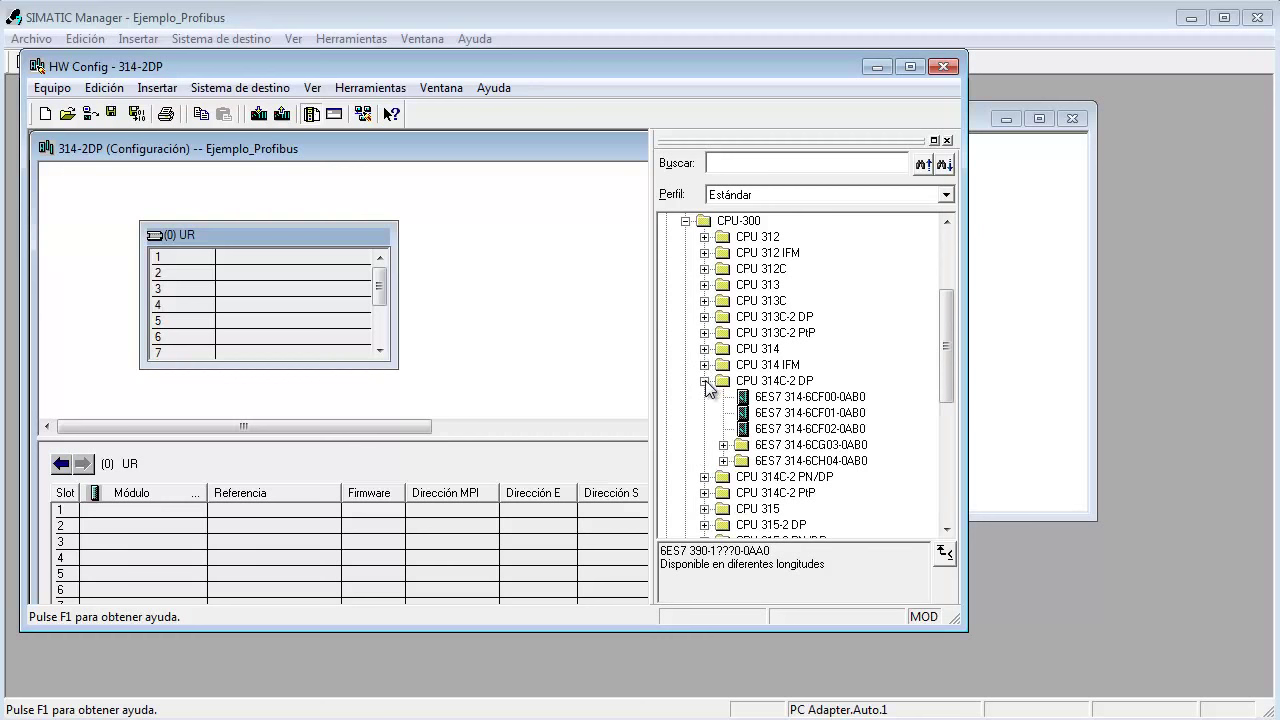
{"action": "left_click", "coordinate": [797, 413]}
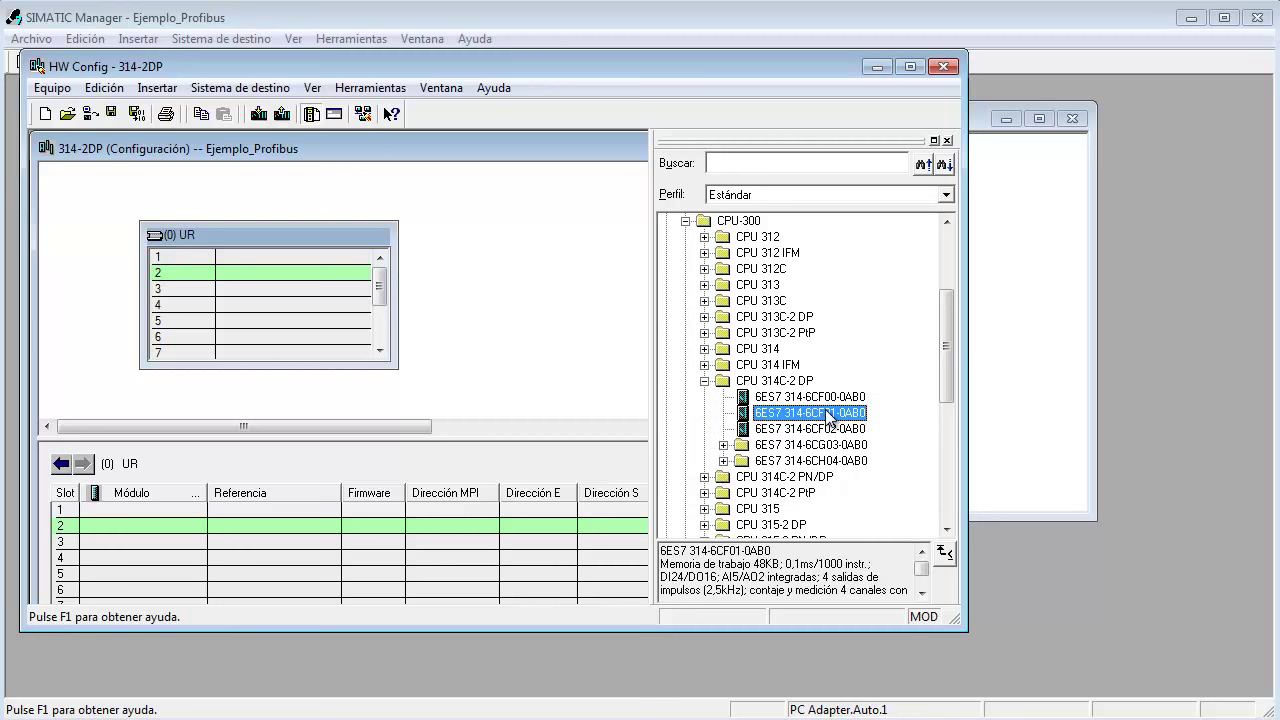
{"action": "left_click", "coordinate": [723, 444]}
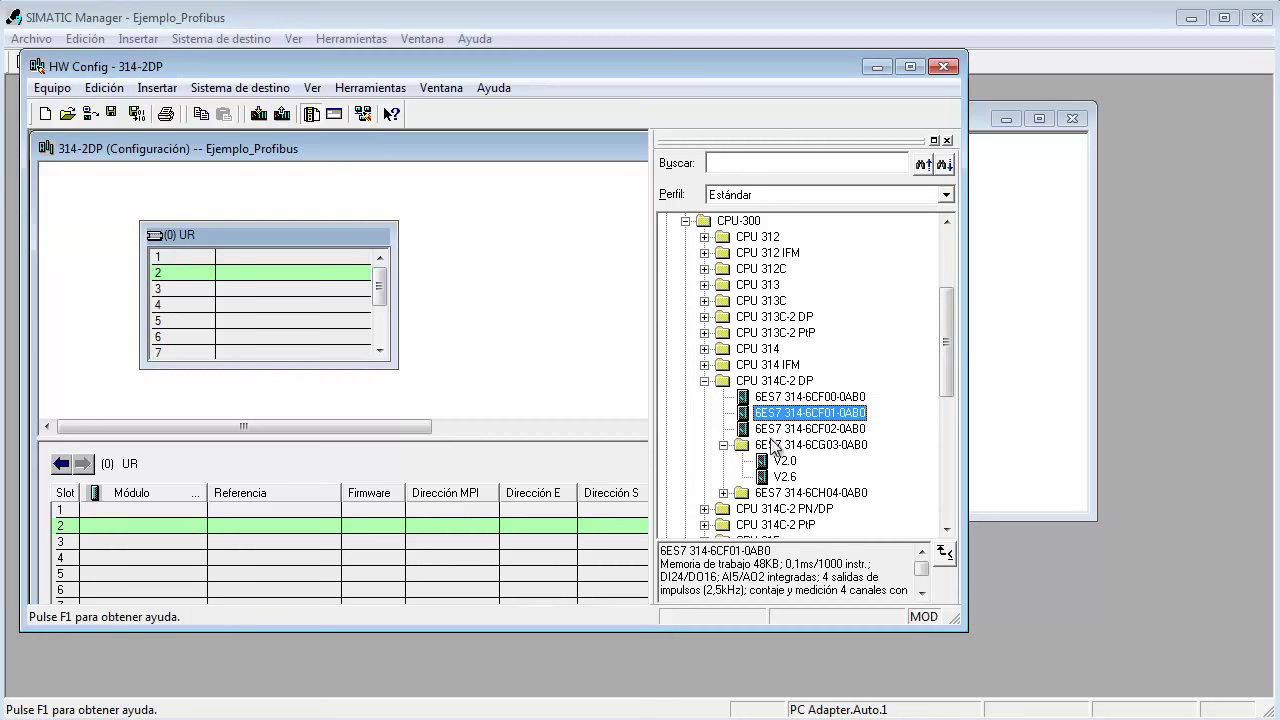
{"action": "left_click", "coordinate": [816, 448]}
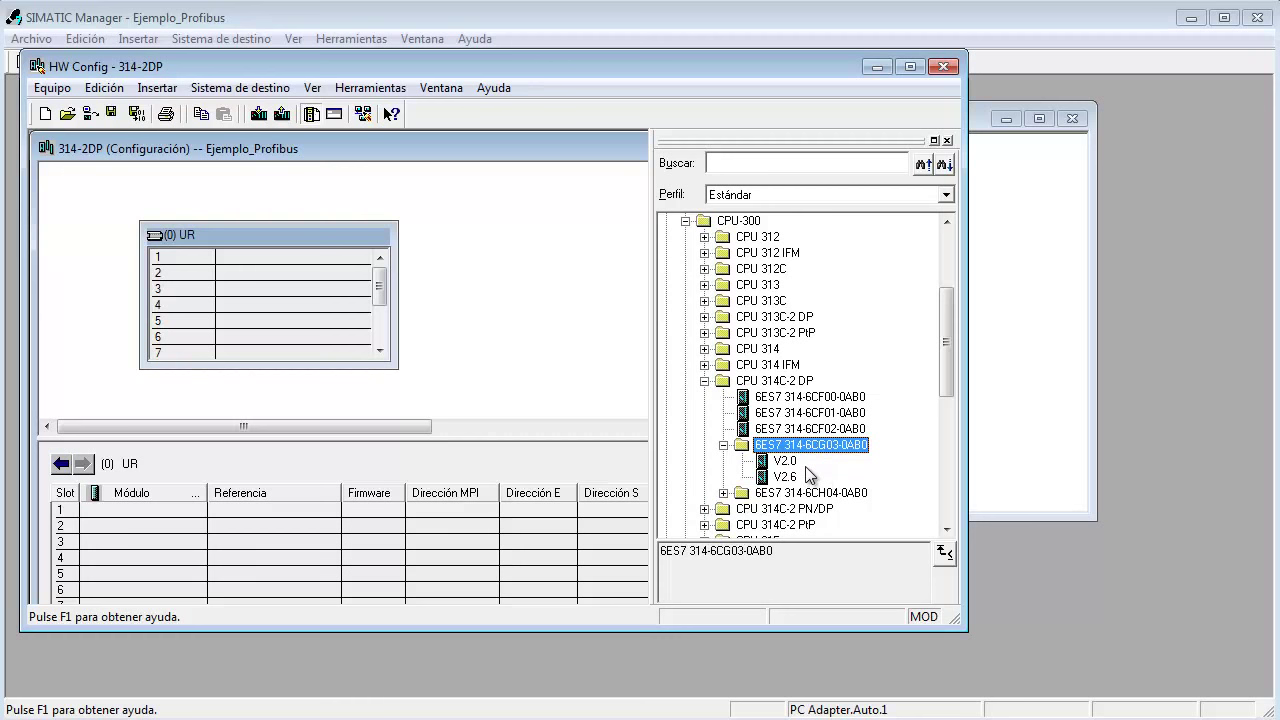
{"action": "left_click", "coordinate": [785, 461]}
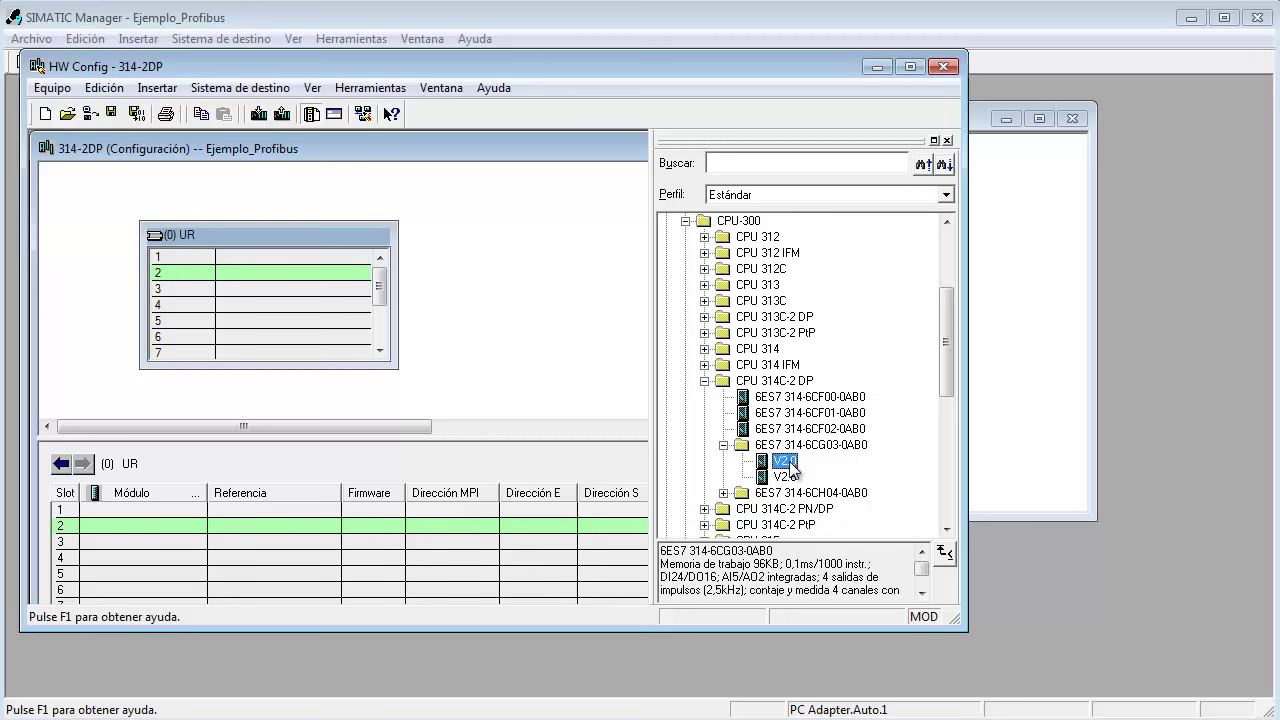
{"action": "left_click_drag", "start_coordinate": [790, 468], "coordinate": [234, 275]}
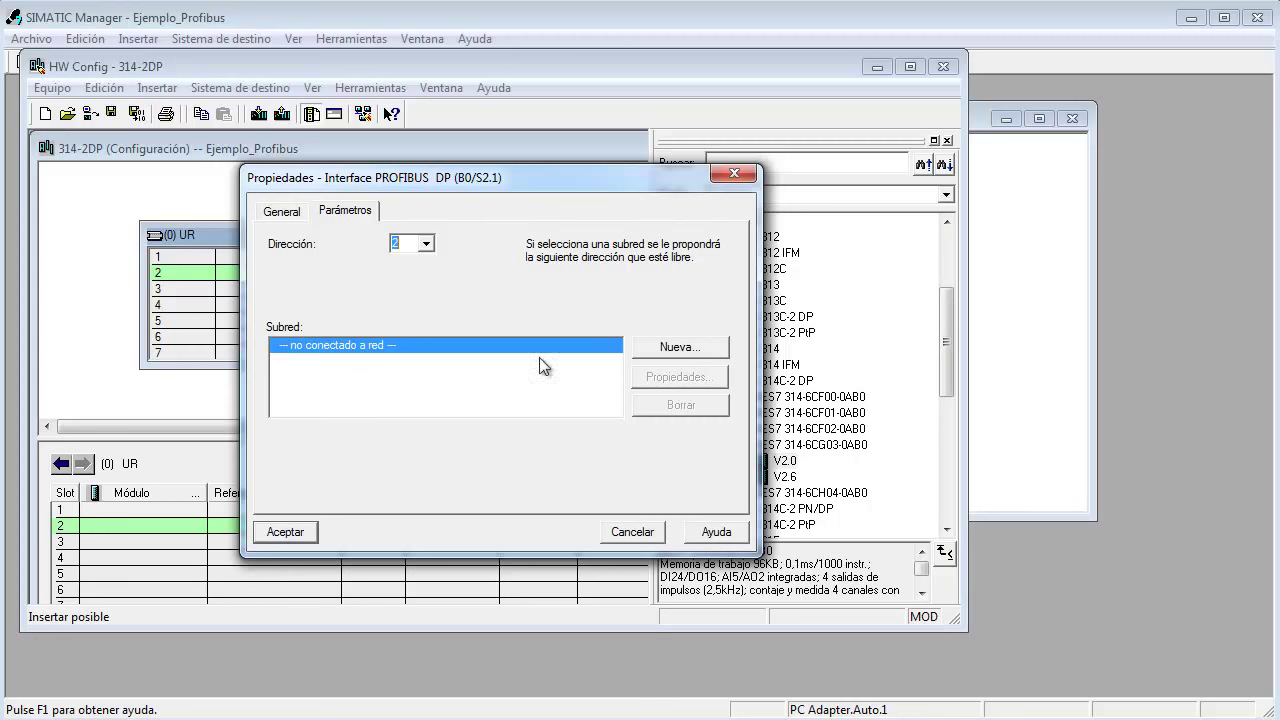
Start a new PROFIBUS subnet for the CPU's DP interface and name it Ejemplo_DP
{"action": "left_click", "coordinate": [684, 344]}
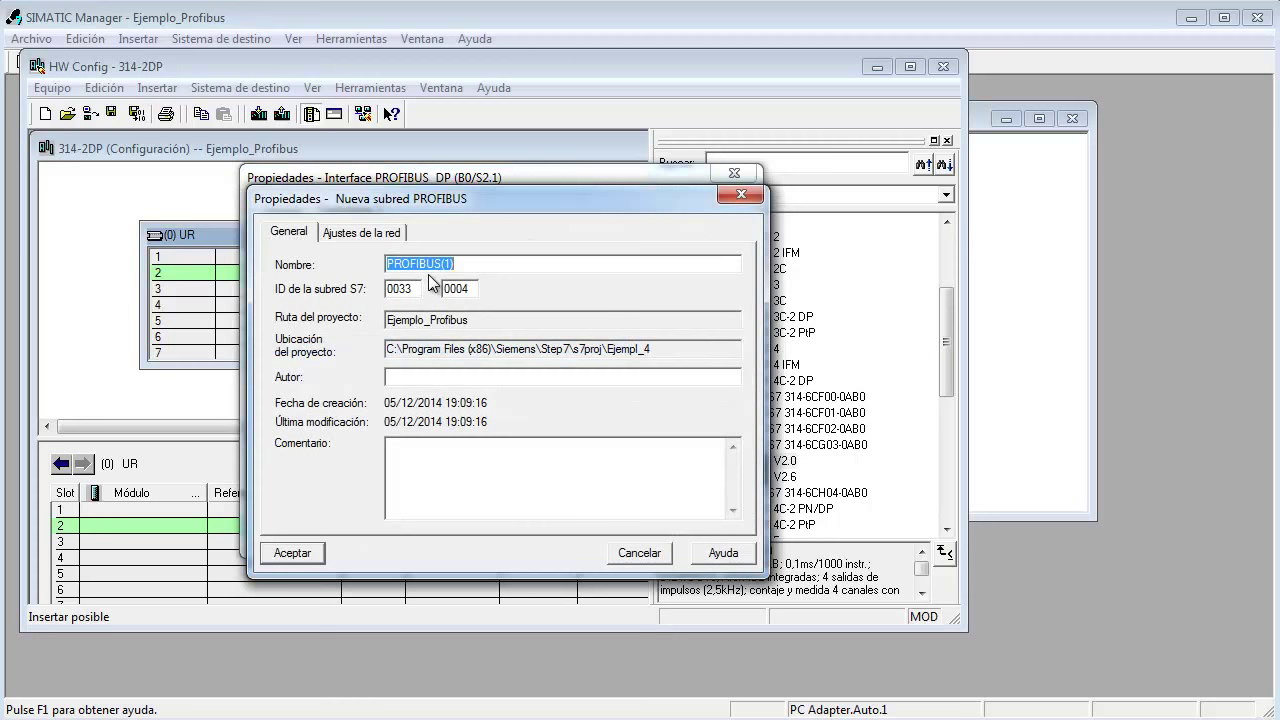
{"action": "type", "text": "Ej"}
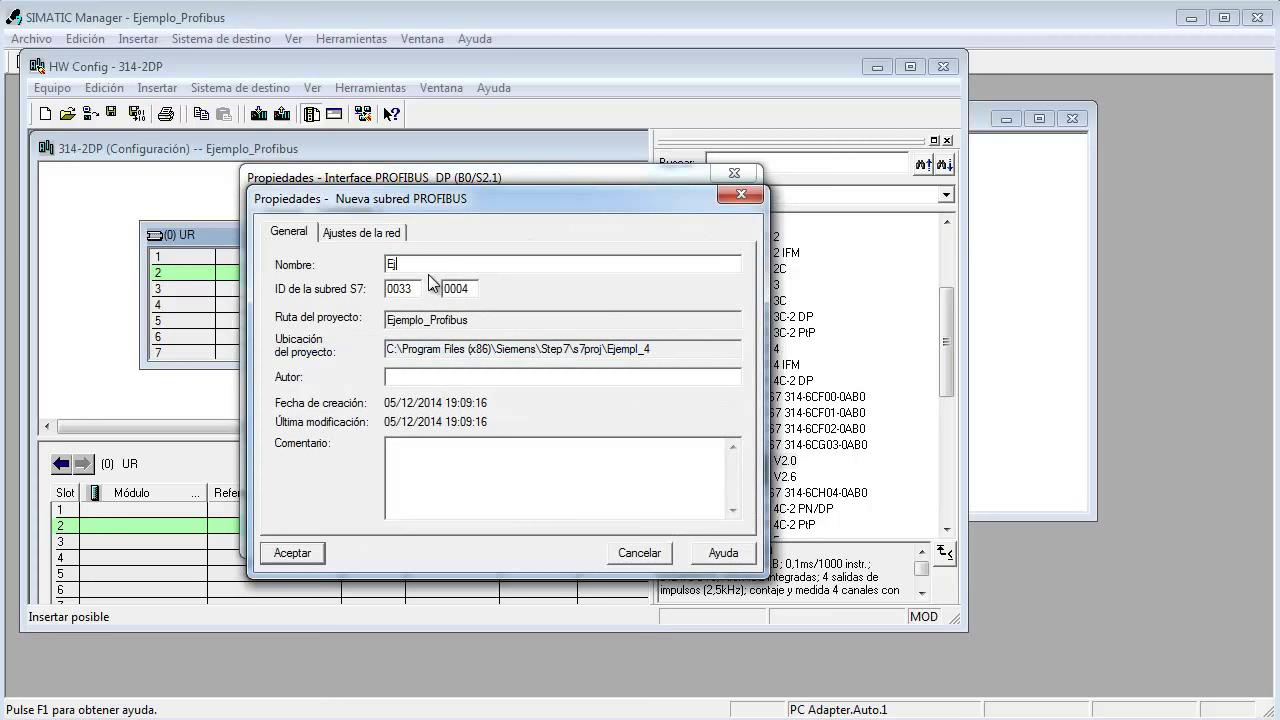
{"action": "type", "text": "emplo_DP"}
Examine the transfer rates and profiles offered in the new PROFIBUS subnet's network settings
{"action": "left_click", "coordinate": [376, 233]}
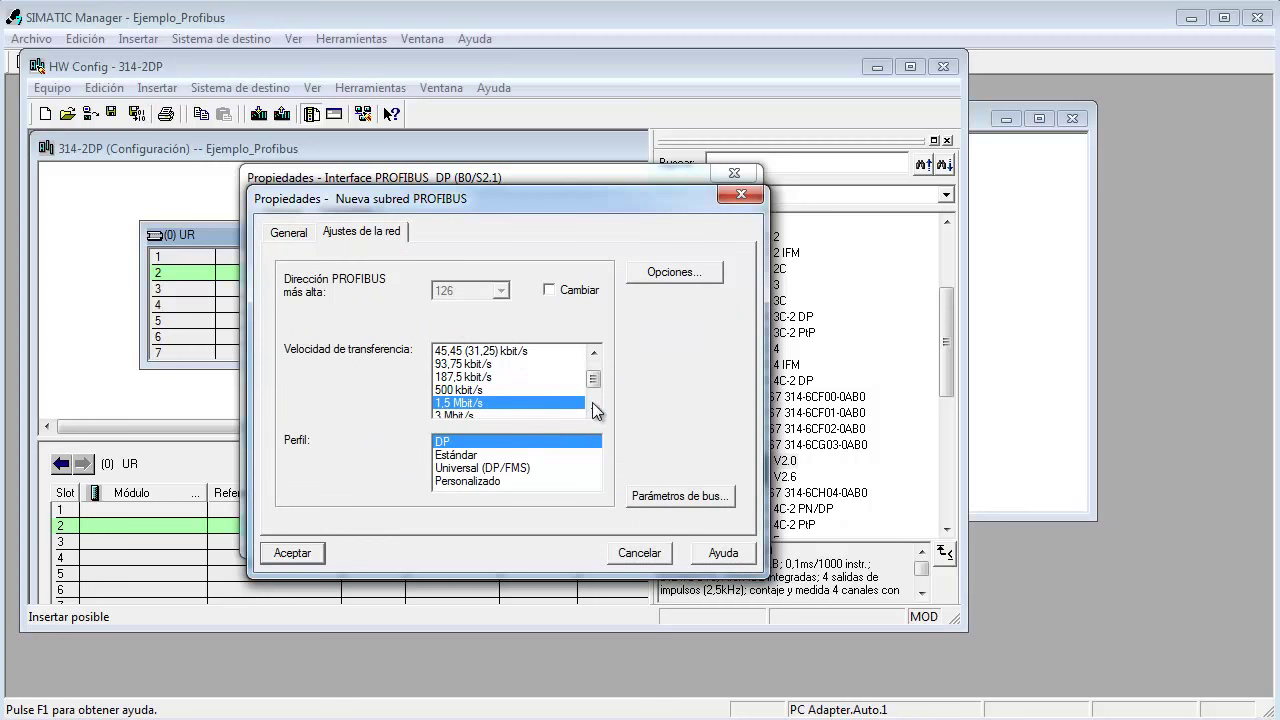
{"action": "left_click", "coordinate": [595, 410]}
{"action": "left_click", "coordinate": [595, 410]}
{"action": "left_click", "coordinate": [595, 410]}
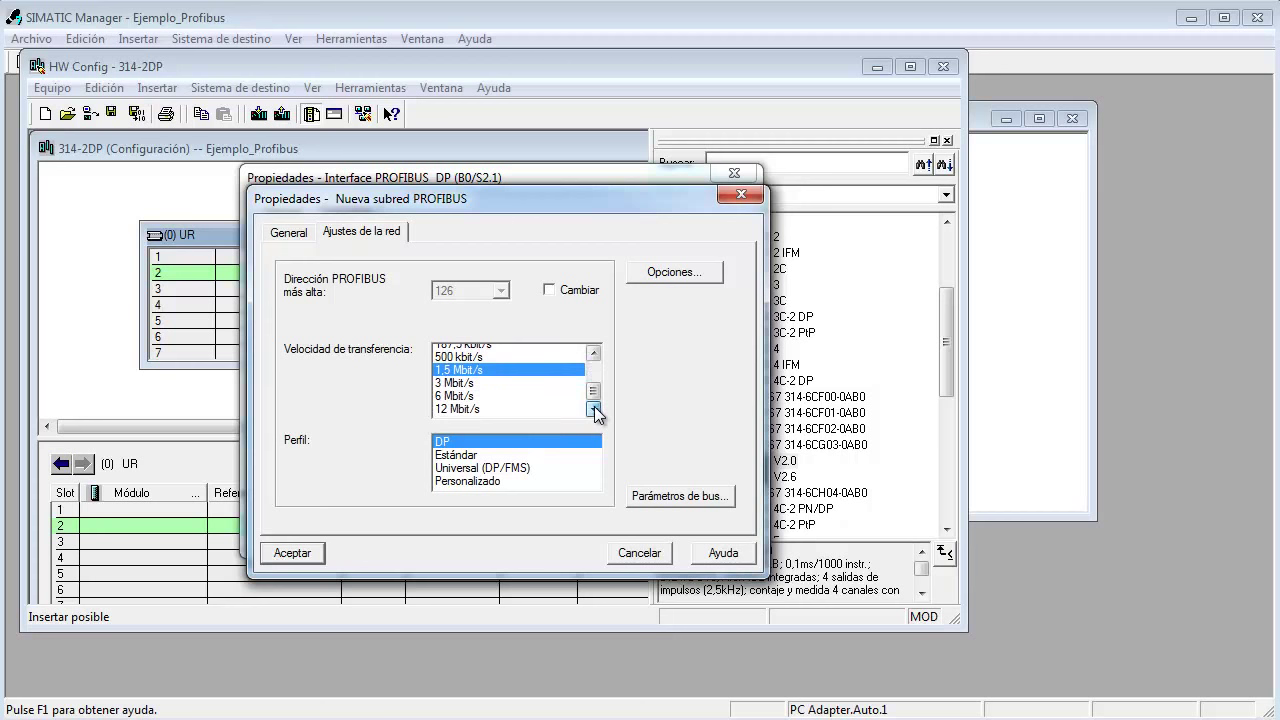
{"action": "left_click", "coordinate": [594, 353]}
{"action": "left_click", "coordinate": [594, 353]}
{"action": "left_click", "coordinate": [594, 353]}
{"action": "left_click", "coordinate": [594, 353]}
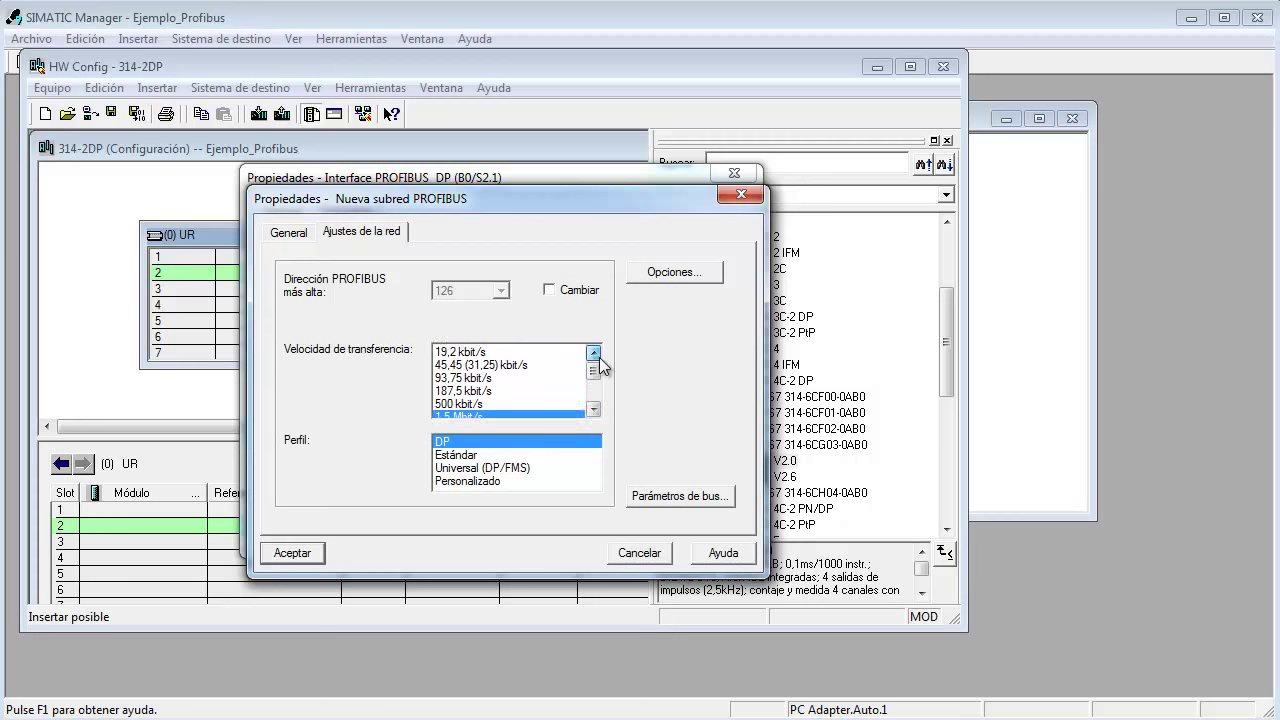
{"action": "left_click", "coordinate": [594, 353]}
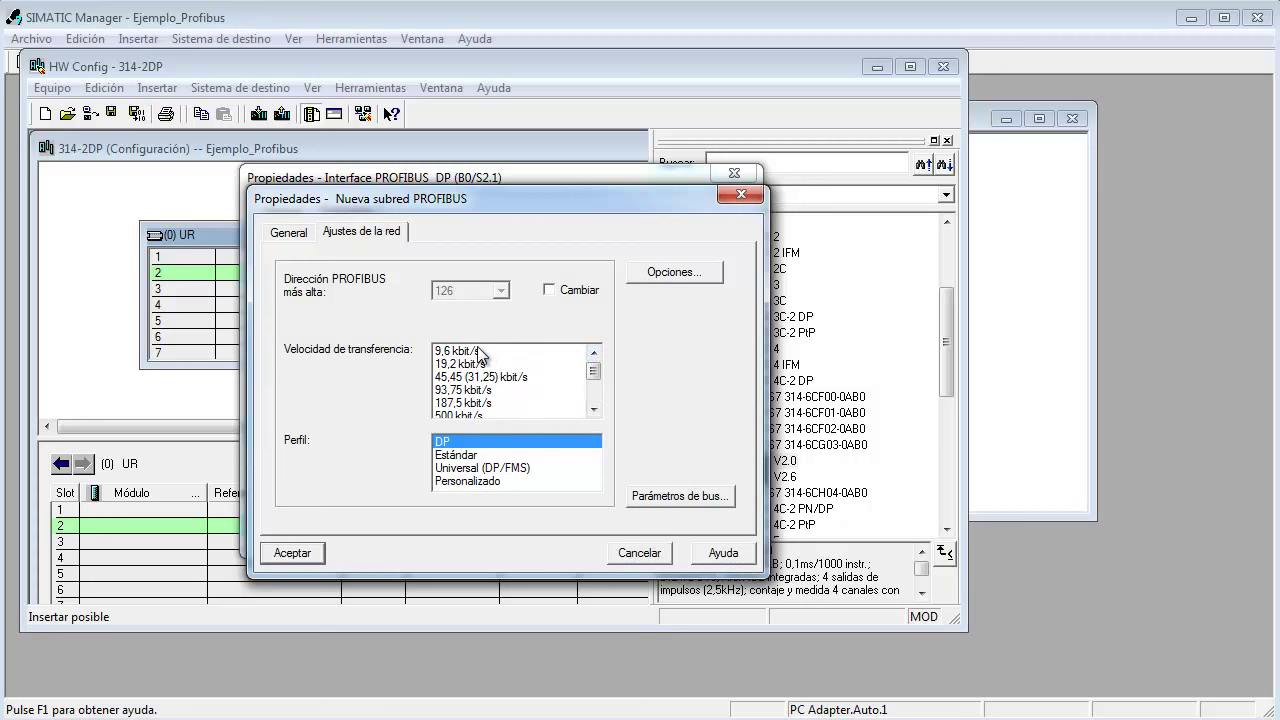
{"action": "left_click", "coordinate": [594, 409]}
{"action": "left_click", "coordinate": [594, 409]}
{"action": "left_click", "coordinate": [594, 409]}
{"action": "left_click", "coordinate": [594, 409]}
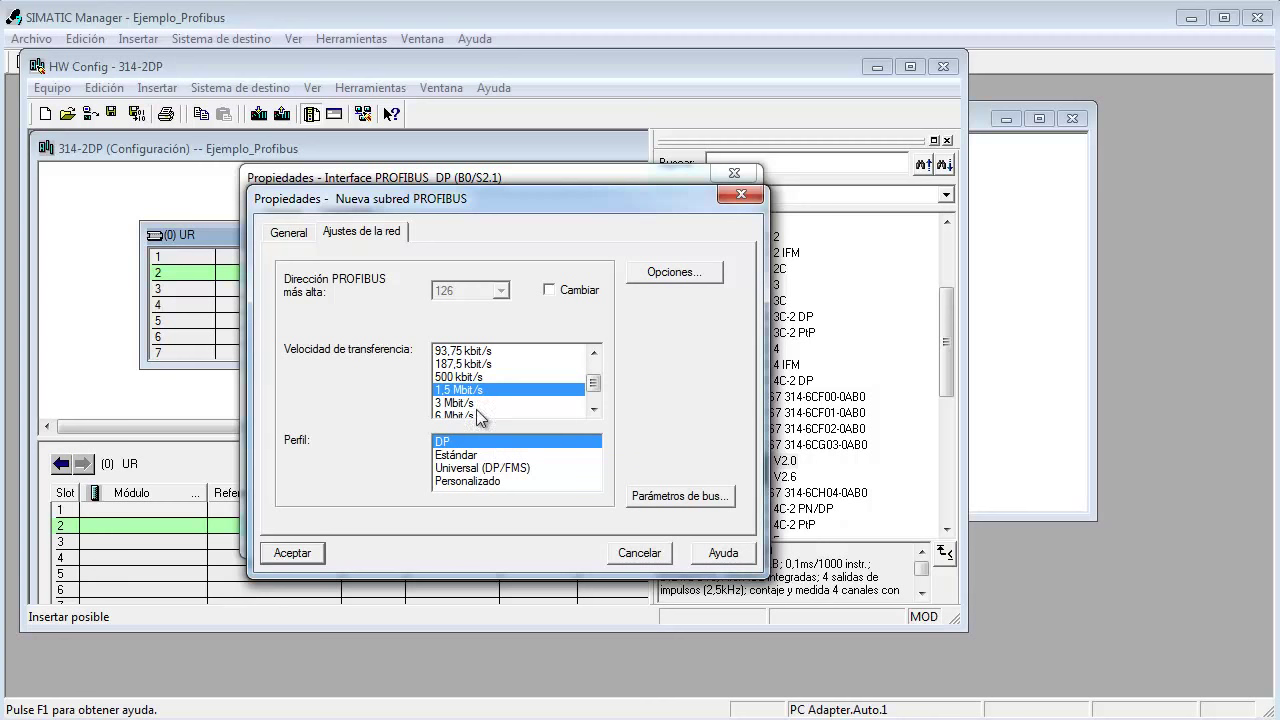
Confirm the new subnet and connect the CPU's PROFIBUS DP interface to Ejemplo_DP
{"action": "left_click", "coordinate": [289, 232]}
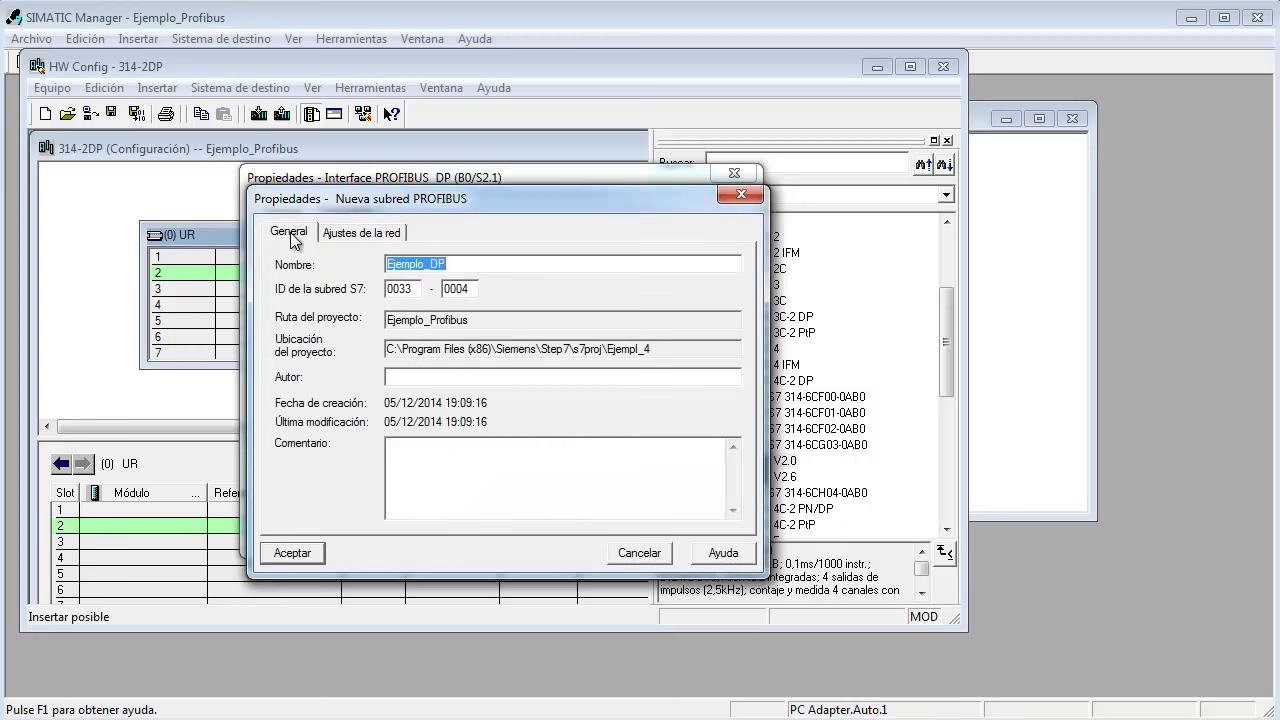
{"action": "left_click", "coordinate": [300, 552]}
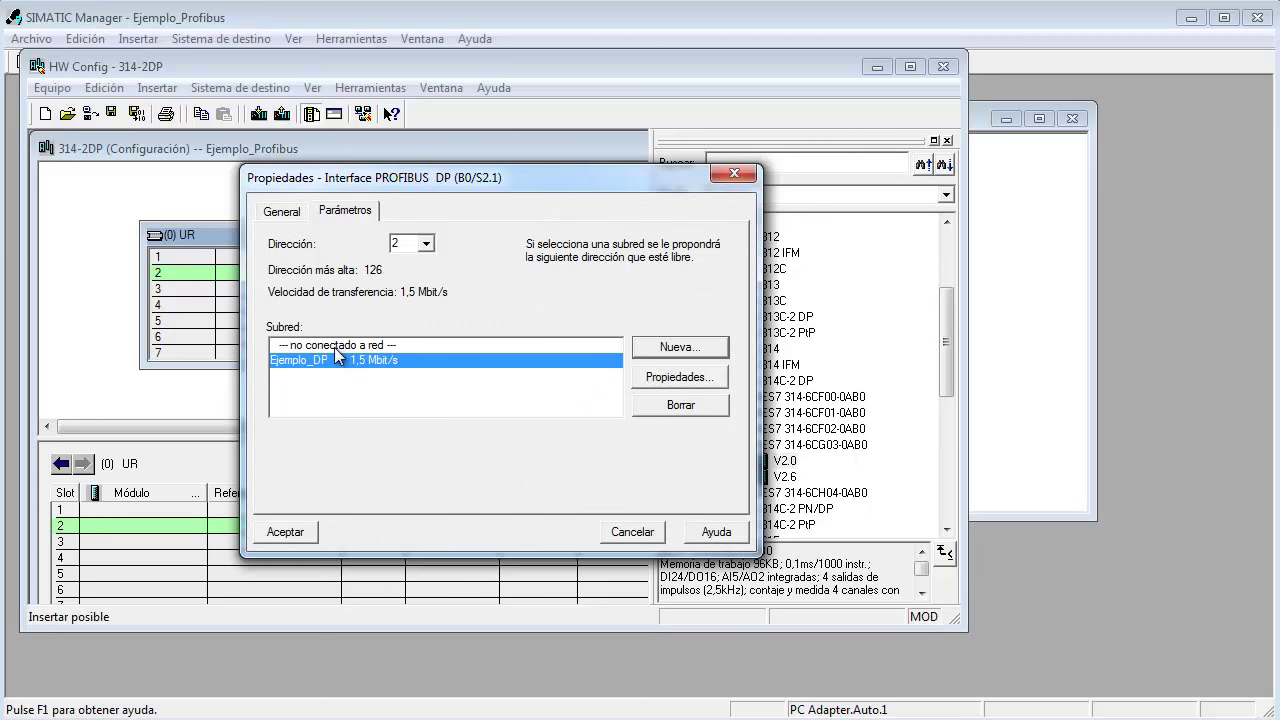
{"action": "left_click", "coordinate": [328, 345]}
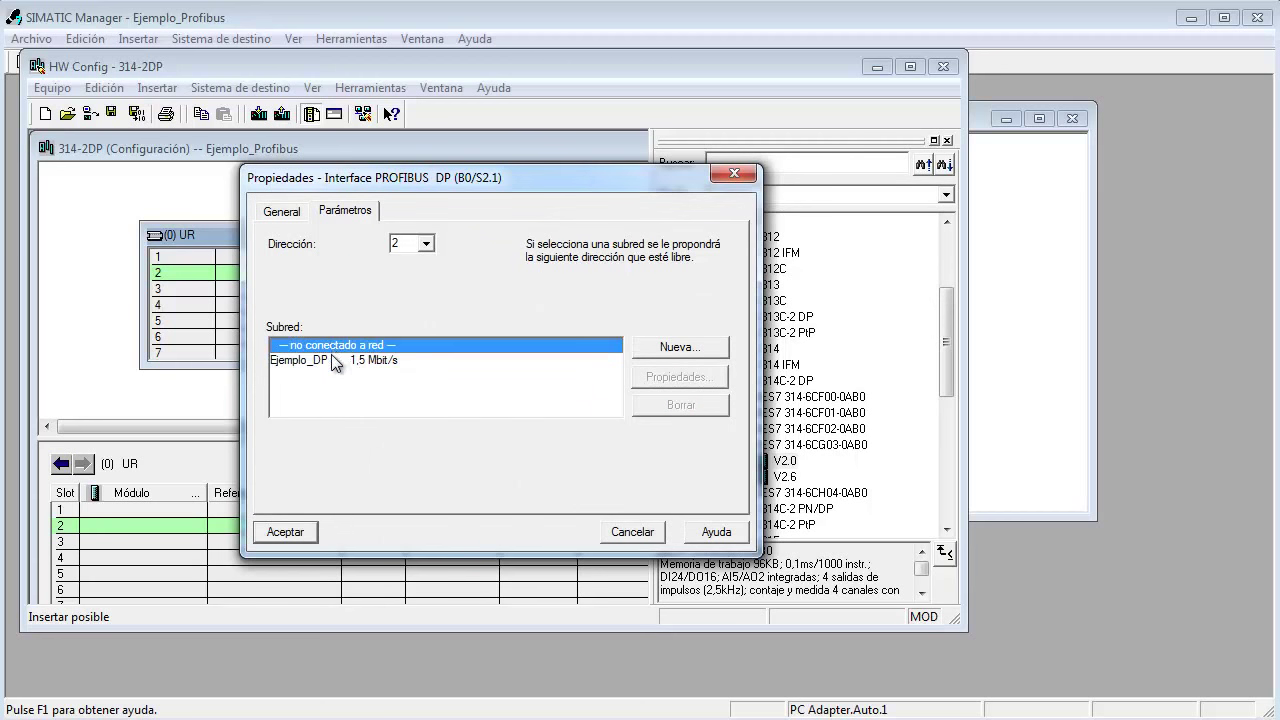
{"action": "left_click", "coordinate": [310, 362]}
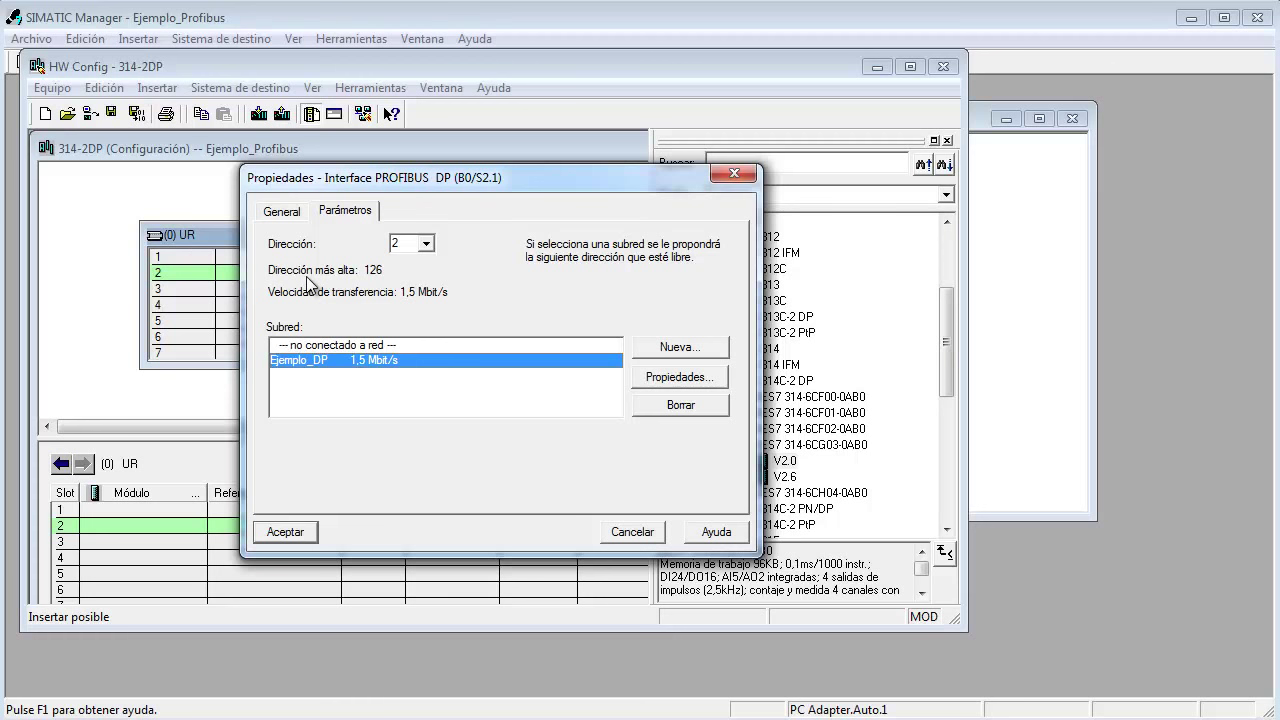
{"action": "left_click", "coordinate": [295, 531]}
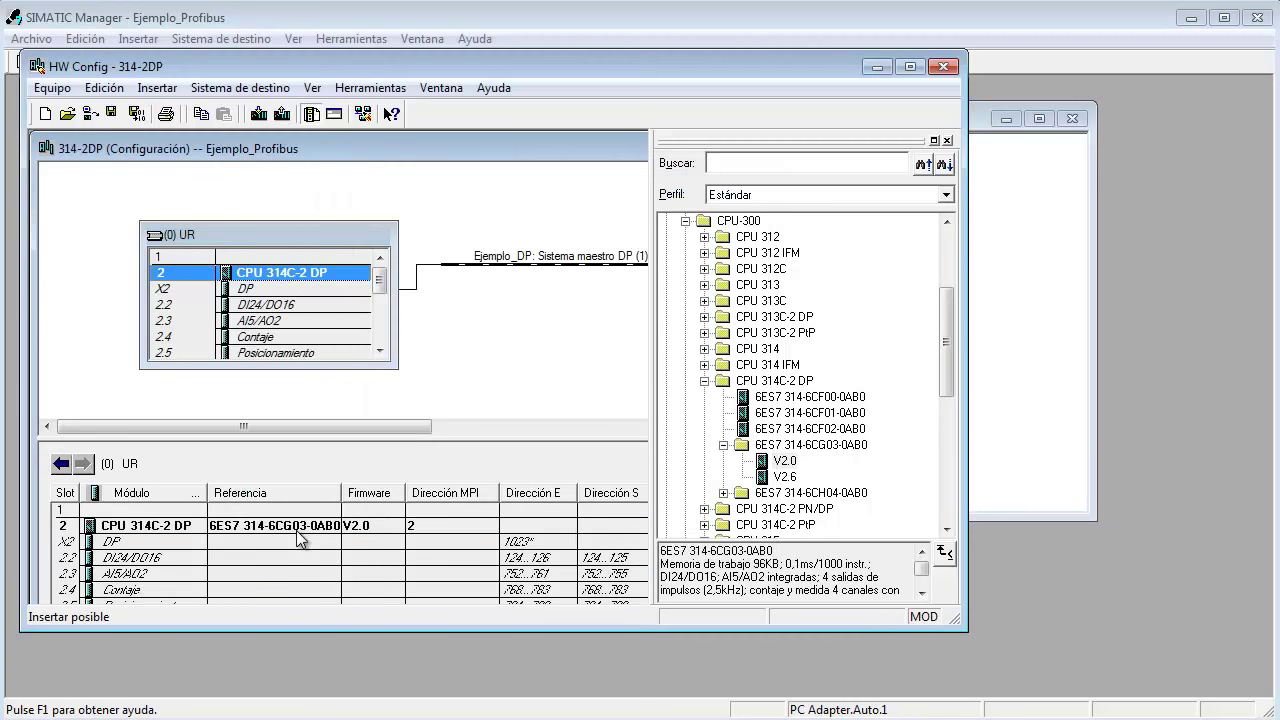
Move the UR rack towards the station's upper-left corner and extend its height to expose slots 3 to 5
{"action": "left_click_drag", "start_coordinate": [321, 237], "coordinate": [232, 196]}
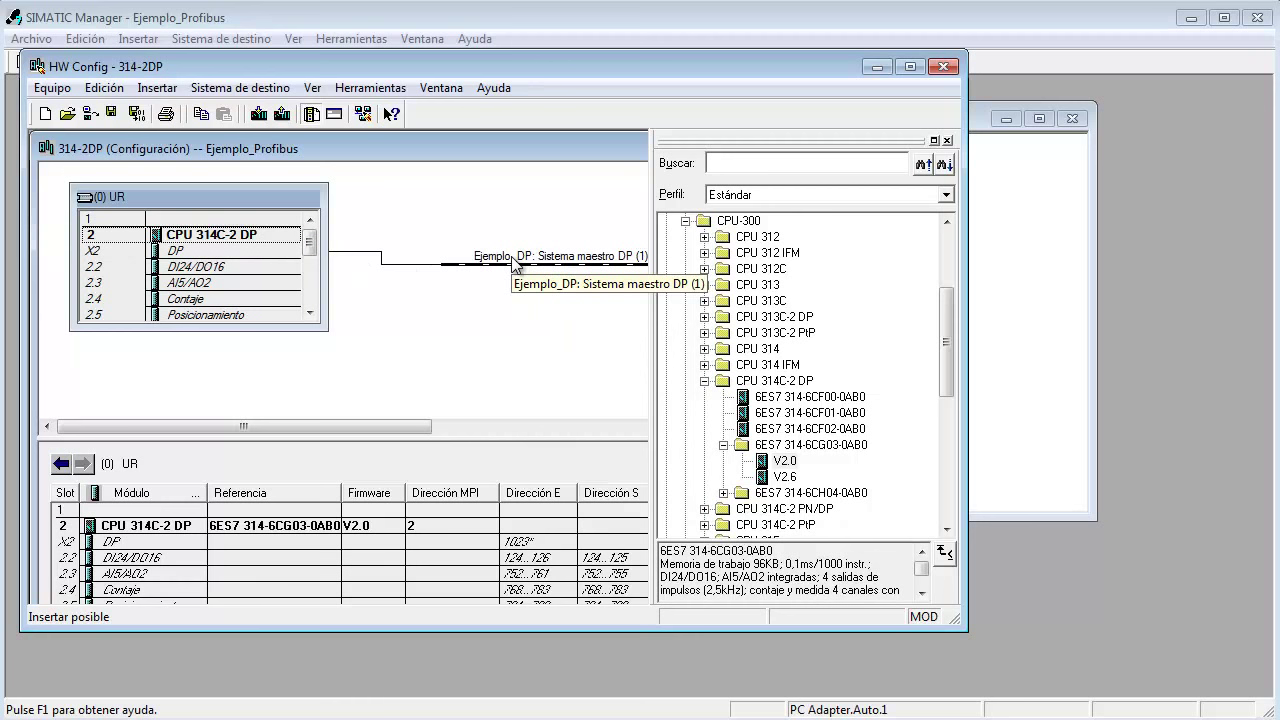
{"action": "left_click_drag", "start_coordinate": [246, 330], "coordinate": [236, 377]}
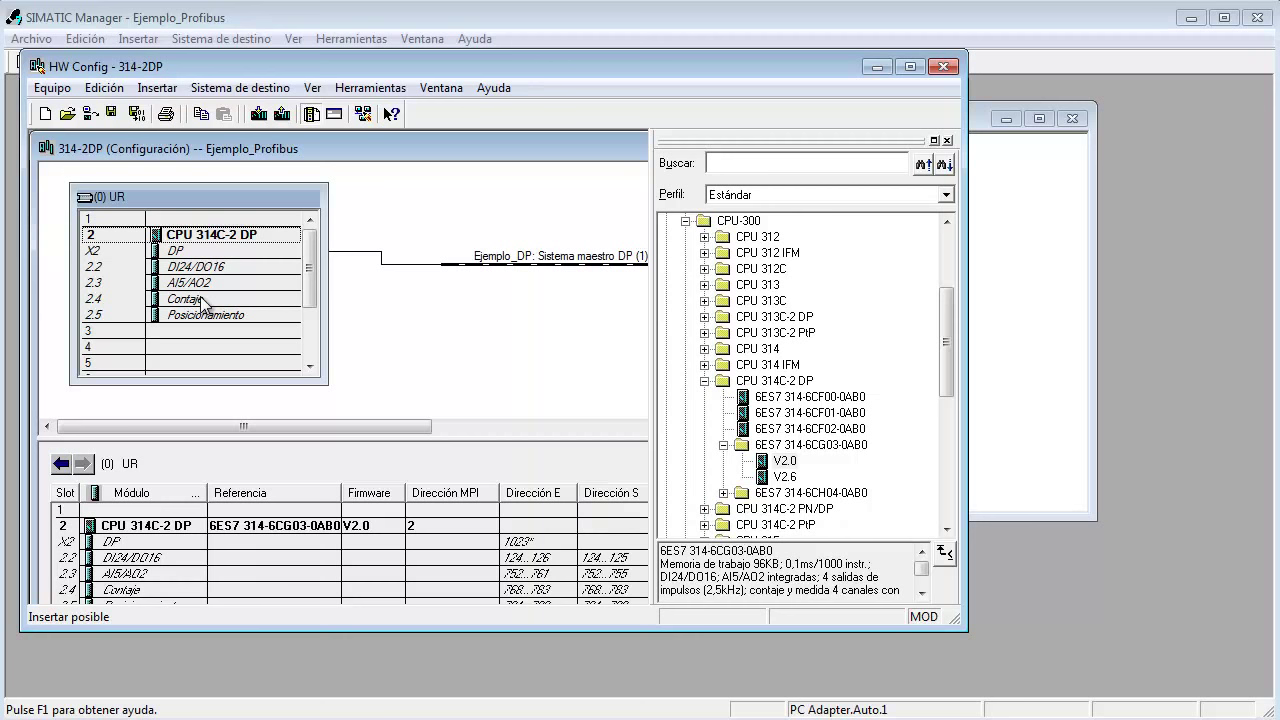
Search the hardware catalog for sm322 and select the first SM 322 DO8xDC24V/2A module in the DO-300 list
{"action": "left_click", "coordinate": [740, 165]}
{"action": "type", "text": "sm322"}
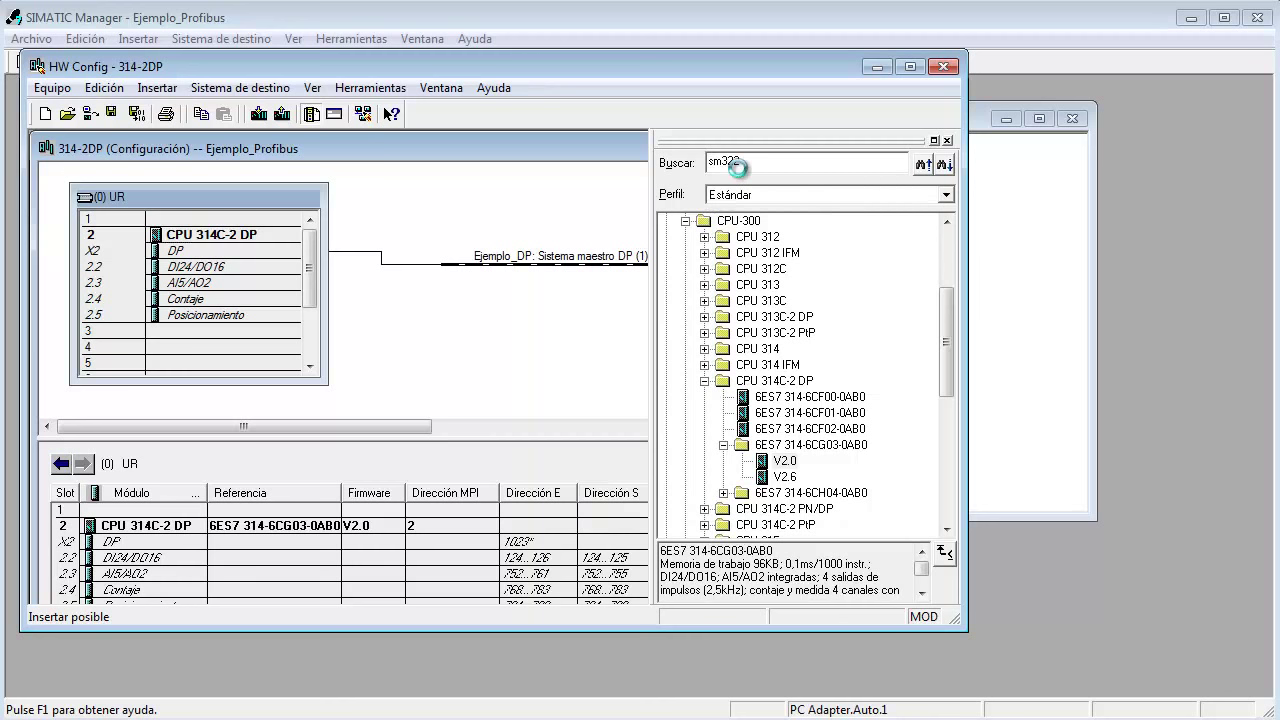
{"action": "key", "text": "Return"}
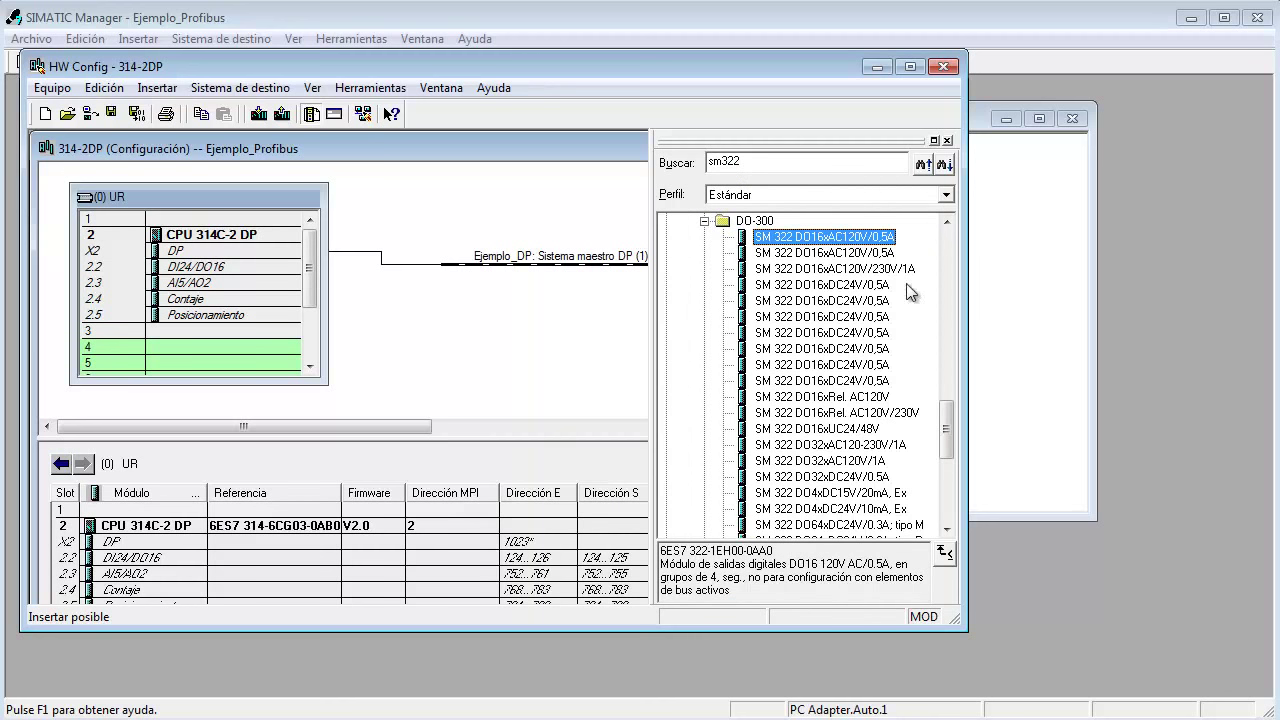
{"action": "left_click_drag", "start_coordinate": [937, 436], "coordinate": [956, 502]}
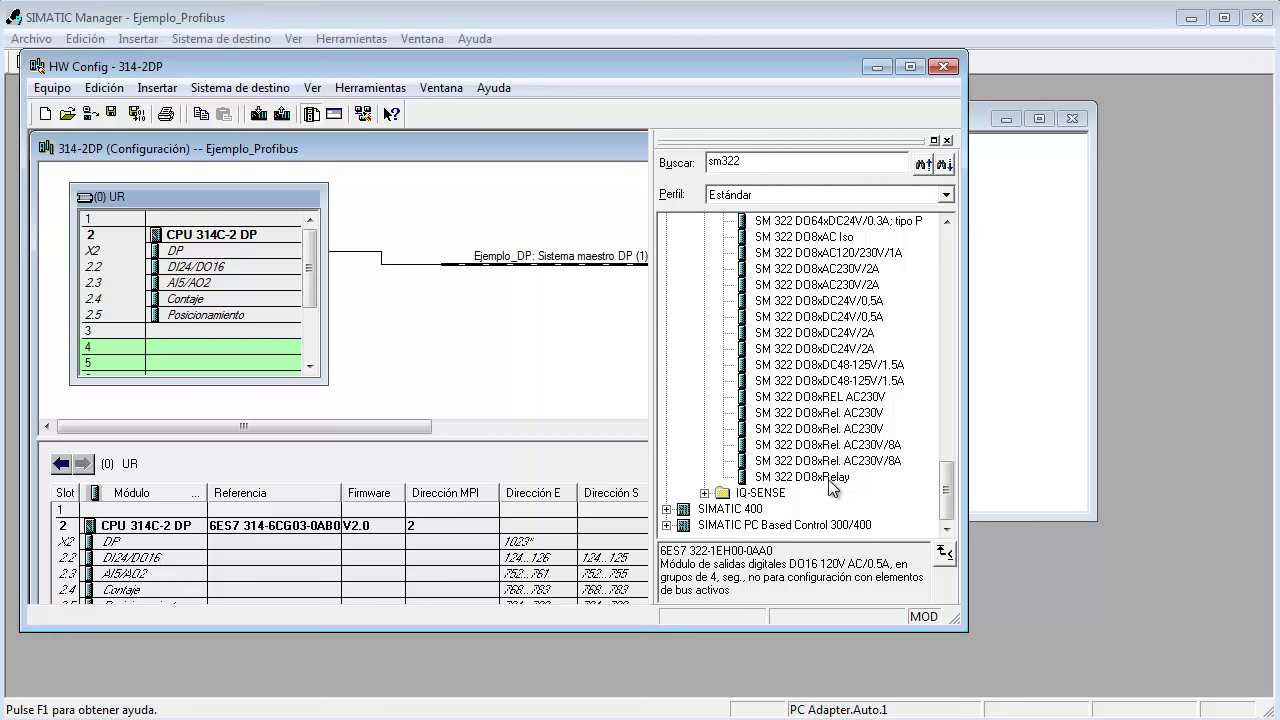
{"action": "left_click", "coordinate": [836, 336]}
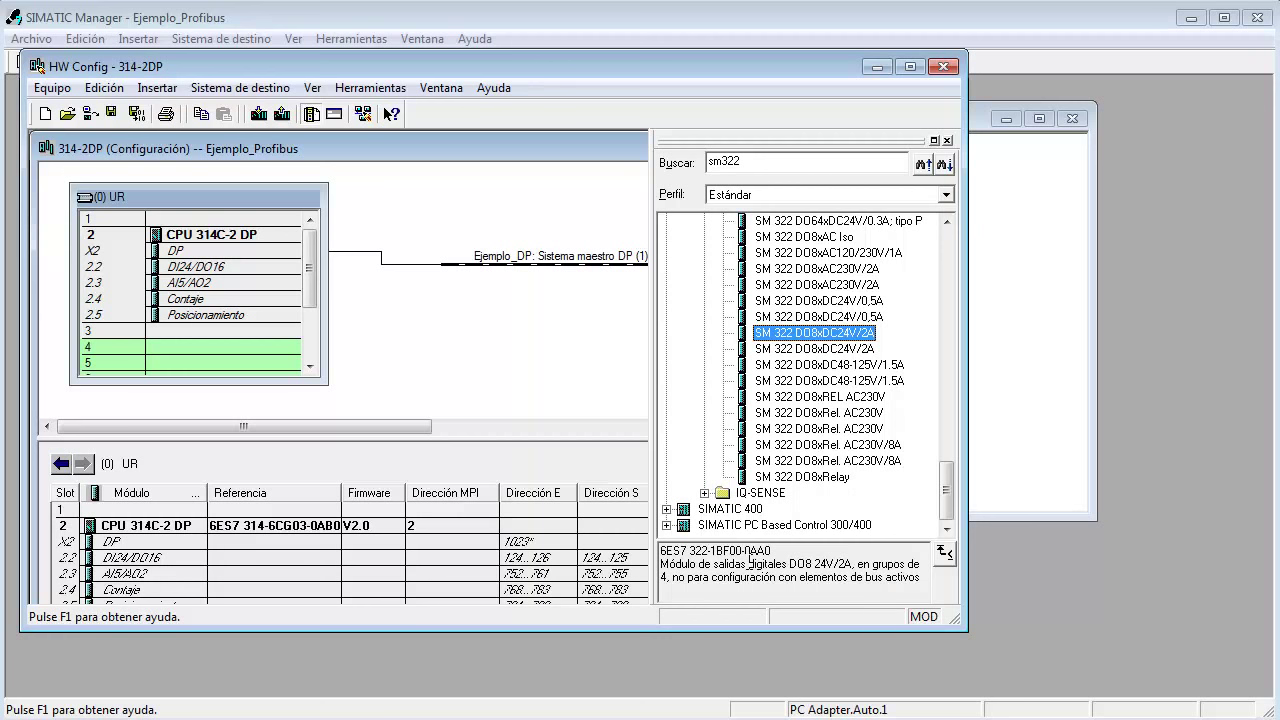
Compare the order numbers and descriptions of the two SM 322 DO8xDC24V/2A modules in the catalog
{"action": "left_click", "coordinate": [804, 350]}
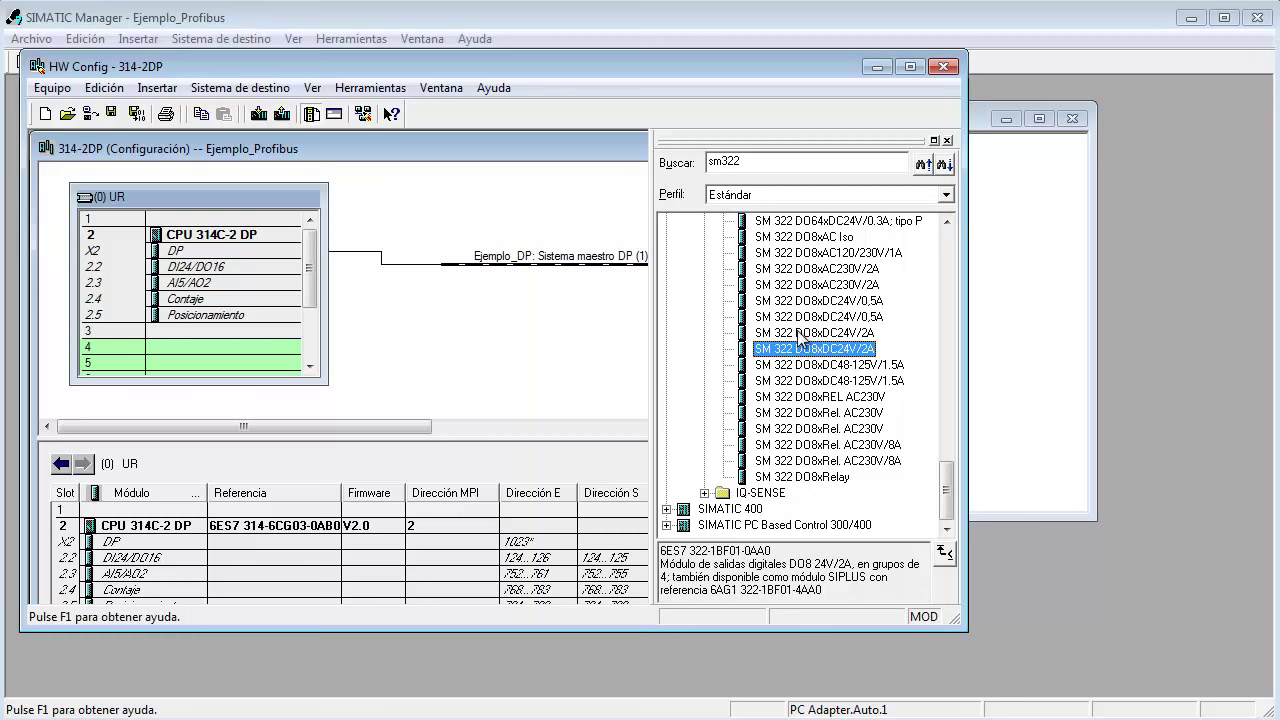
{"action": "left_click", "coordinate": [798, 333]}
{"action": "double_click", "coordinate": [714, 549]}
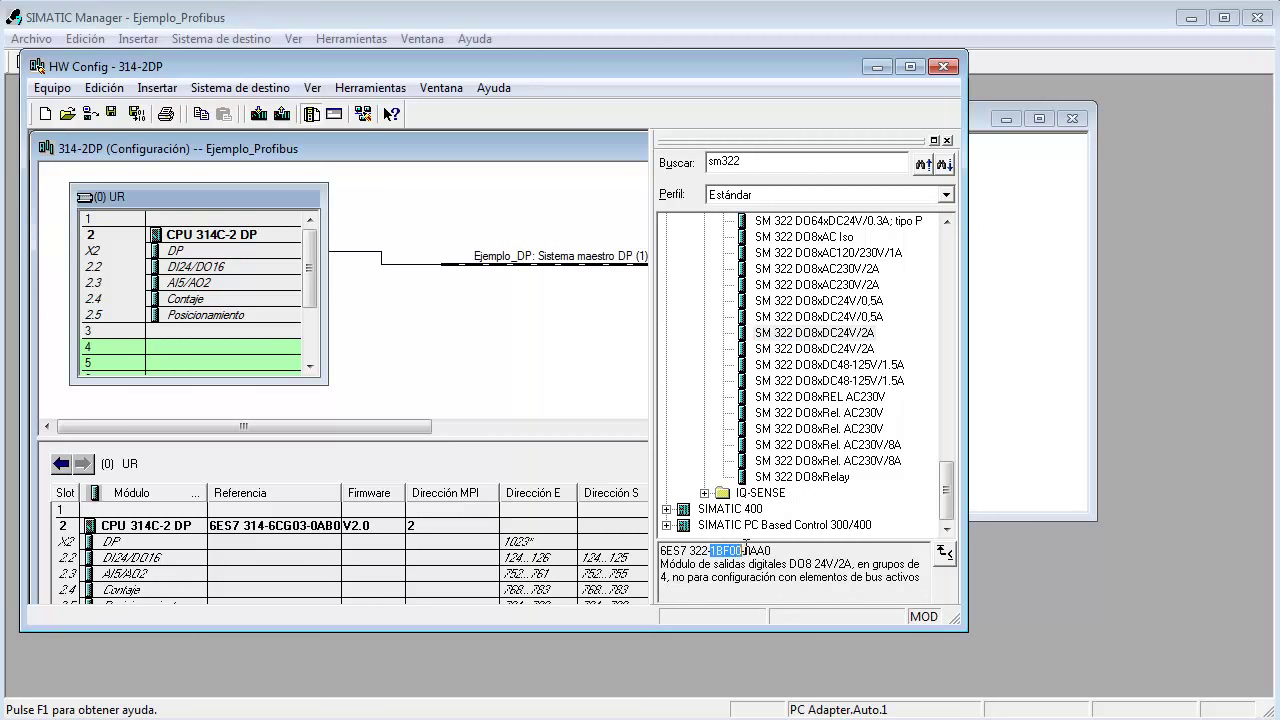
{"action": "left_click", "coordinate": [828, 338]}
{"action": "left_click", "coordinate": [828, 350]}
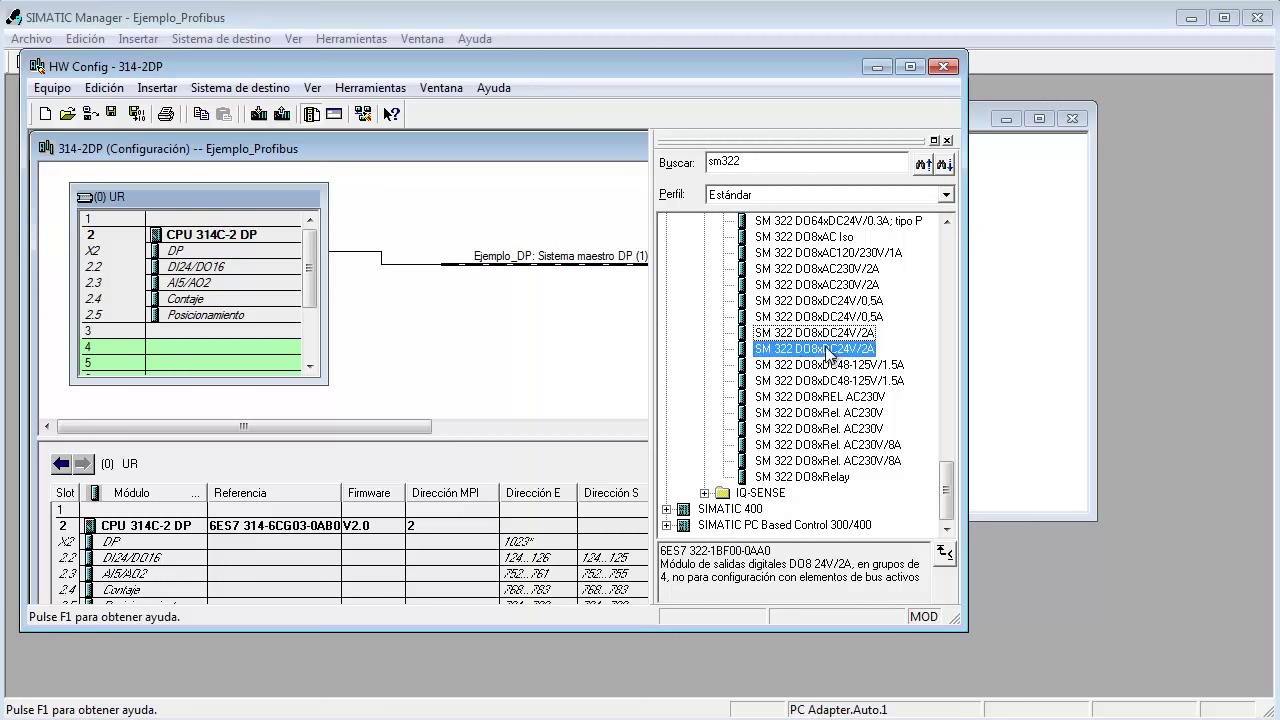
{"action": "left_click_drag", "start_coordinate": [712, 549], "coordinate": [748, 549]}
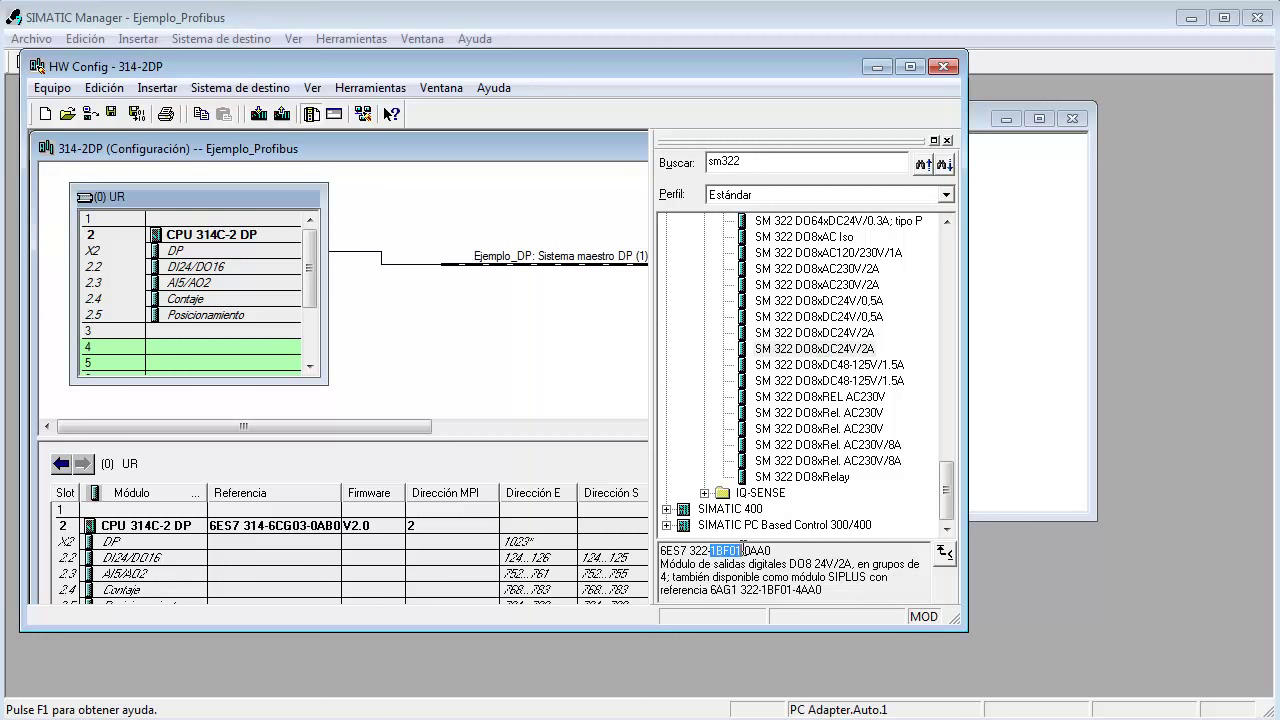
{"action": "left_click", "coordinate": [828, 578]}
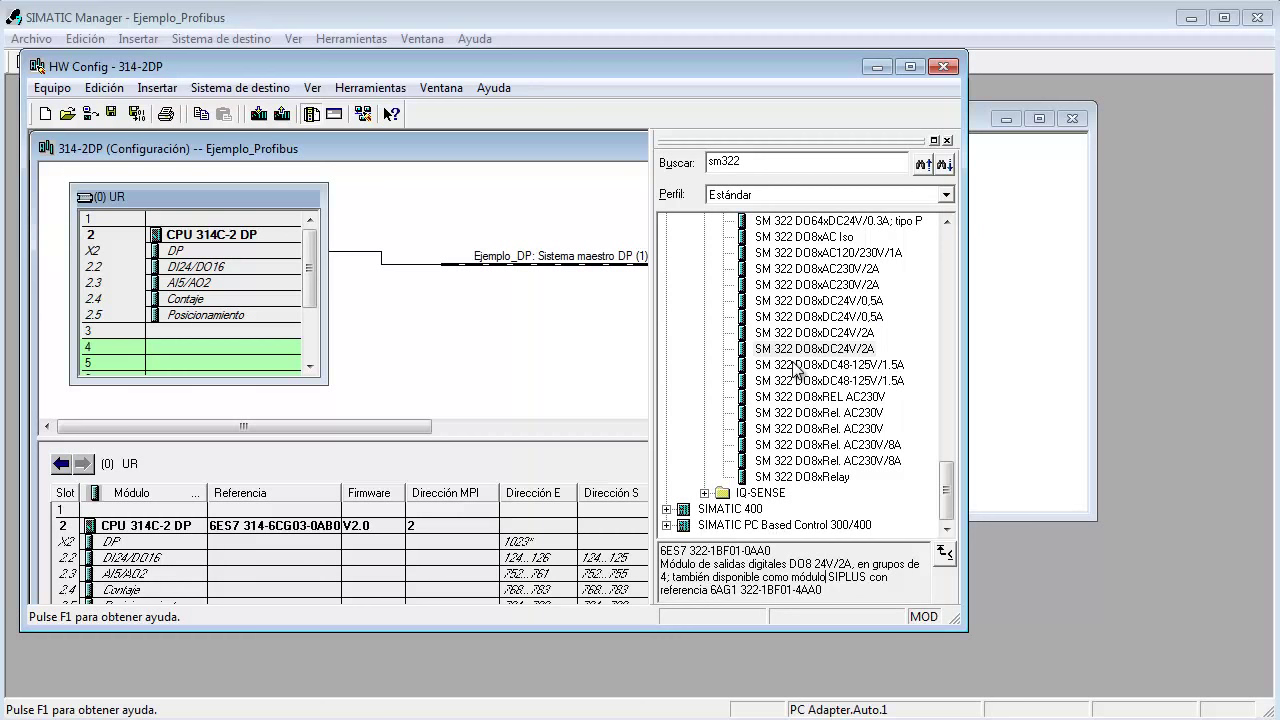
Insert the SM 322 DO8xDC24V/2A module with reference 6ES7 322-1BF01-0AA0 into slot 4 of the UR rack
{"action": "left_click", "coordinate": [819, 349]}
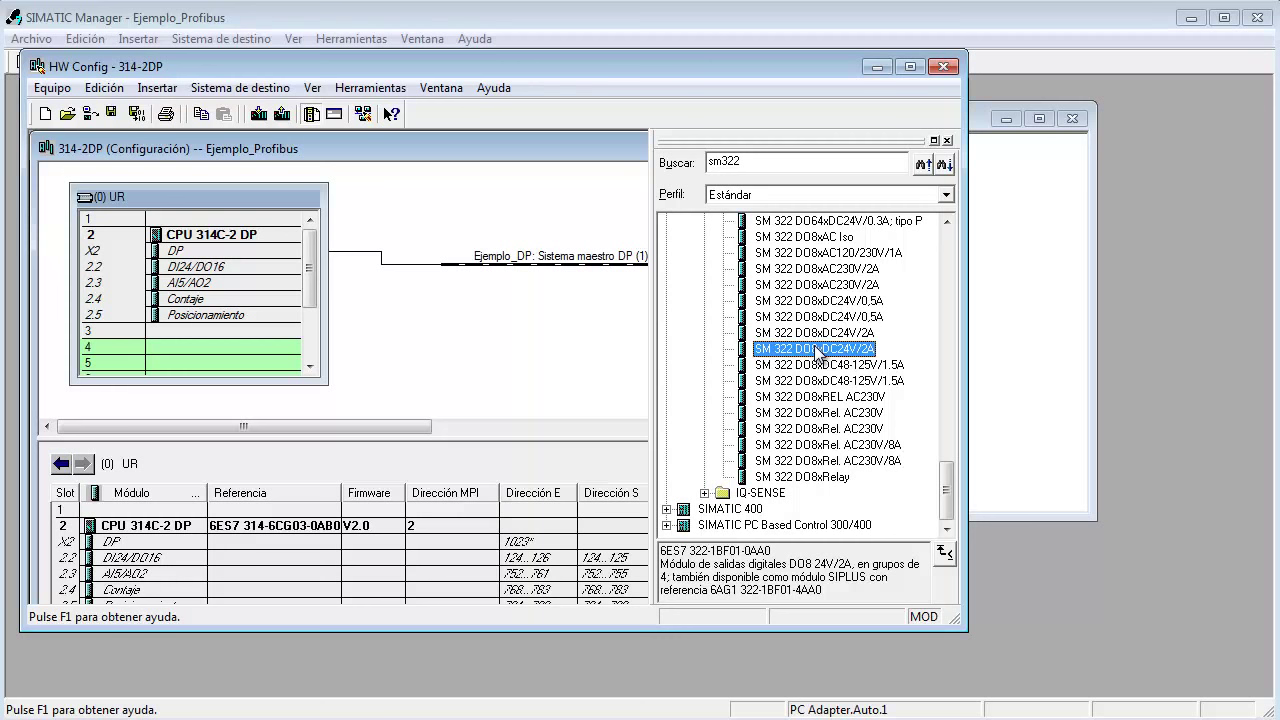
{"action": "left_click_drag", "start_coordinate": [818, 352], "coordinate": [184, 346]}
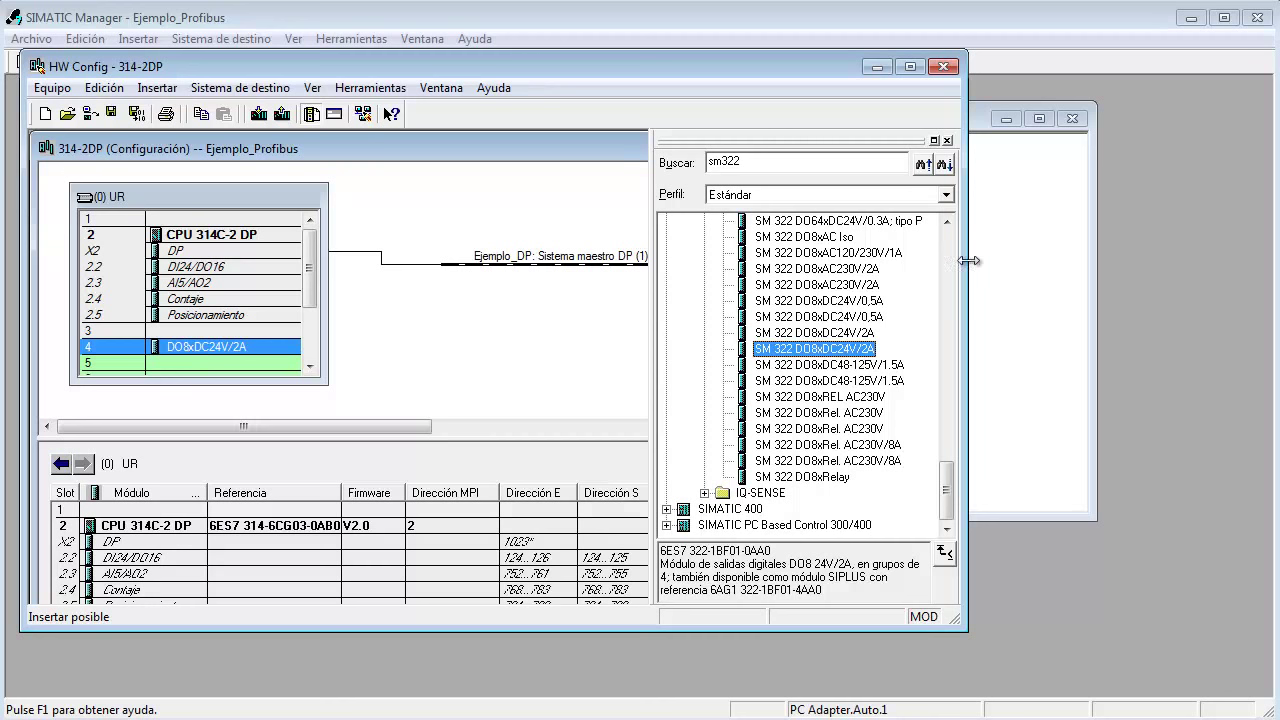
Enlarge the HW Config window and its module table to show the DP master system and the addresses down to slot 4
{"action": "left_click_drag", "start_coordinate": [967, 261], "coordinate": [1197, 258]}
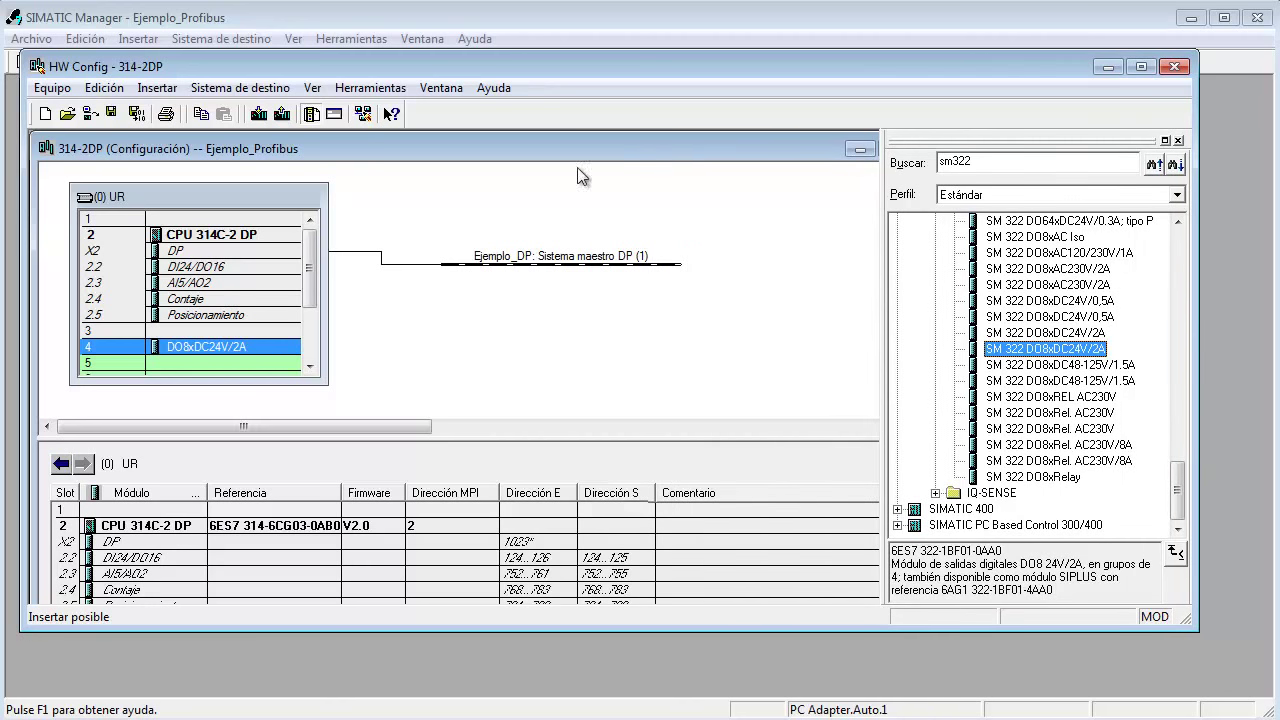
{"action": "left_click_drag", "start_coordinate": [489, 440], "coordinate": [486, 462]}
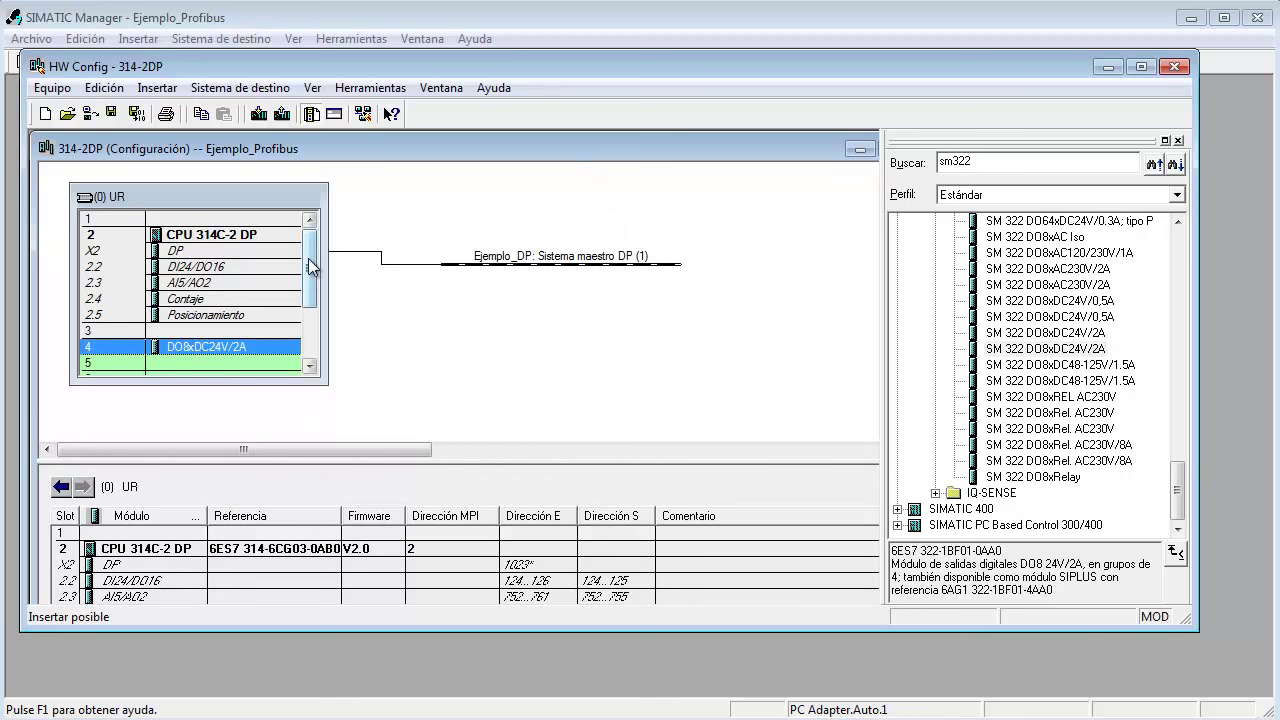
{"action": "left_click_drag", "start_coordinate": [311, 266], "coordinate": [310, 301]}
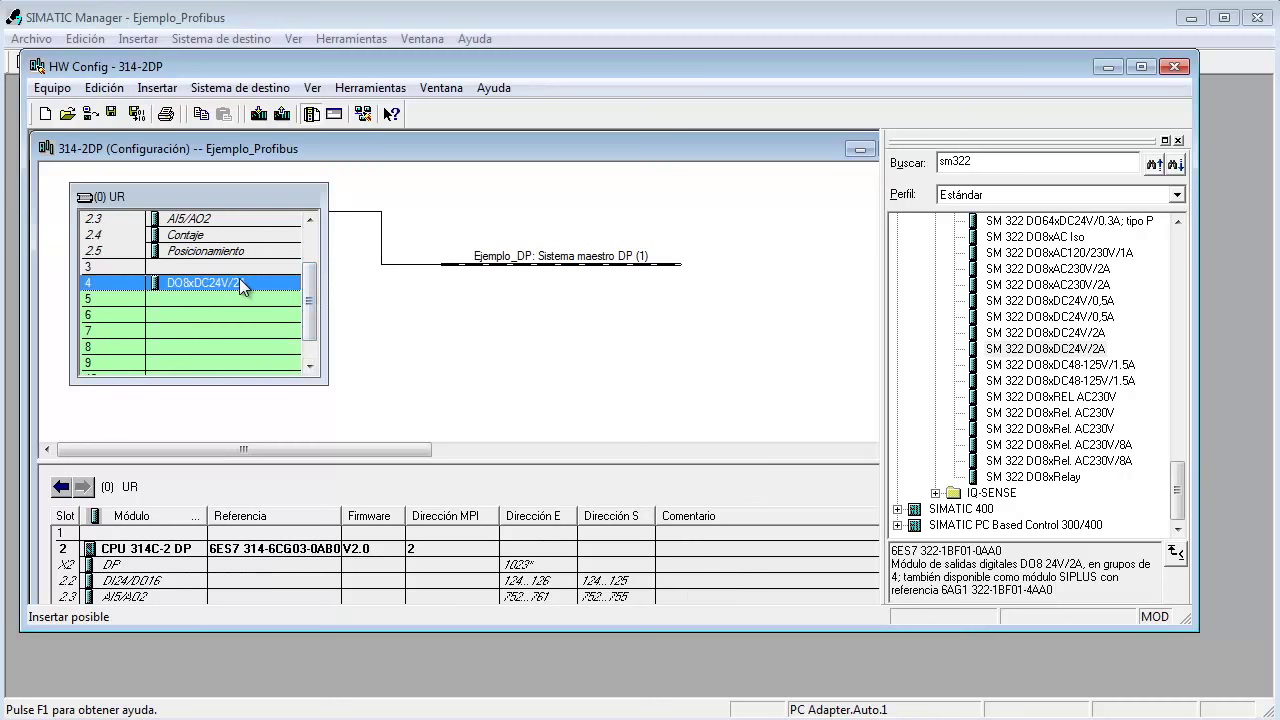
{"action": "left_click_drag", "start_coordinate": [393, 464], "coordinate": [392, 414]}
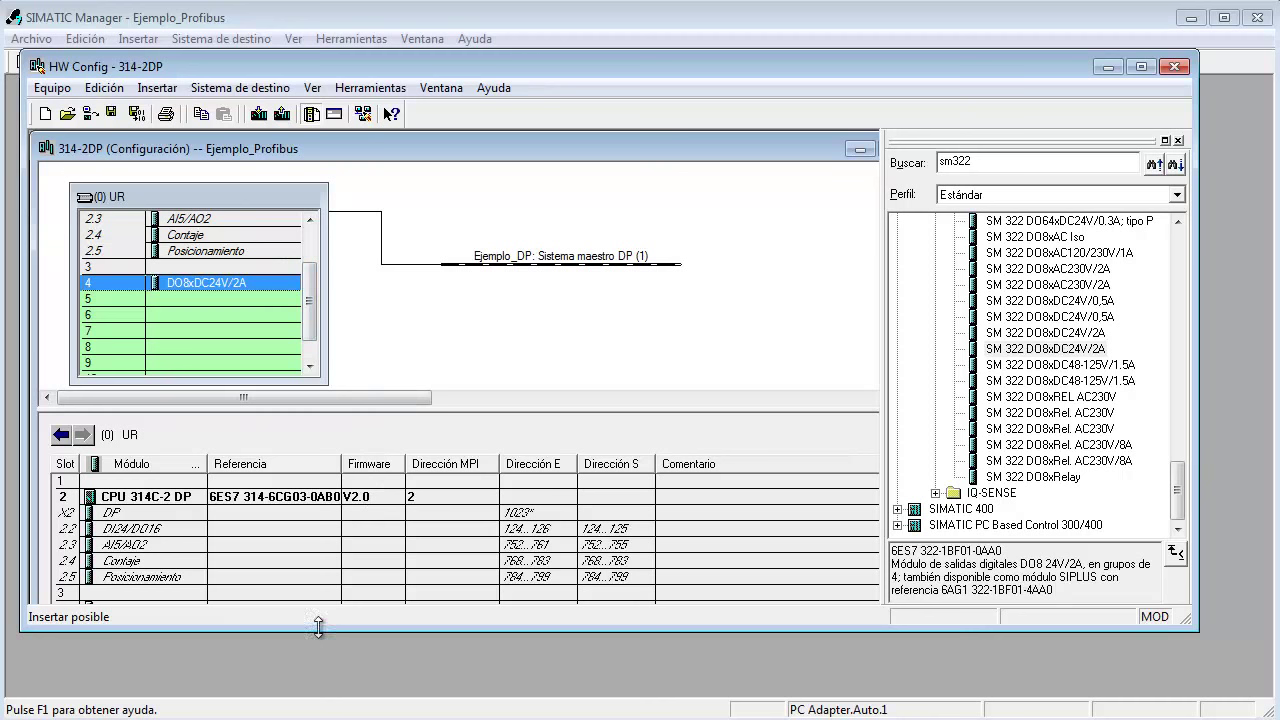
{"action": "left_click_drag", "start_coordinate": [320, 630], "coordinate": [321, 682]}
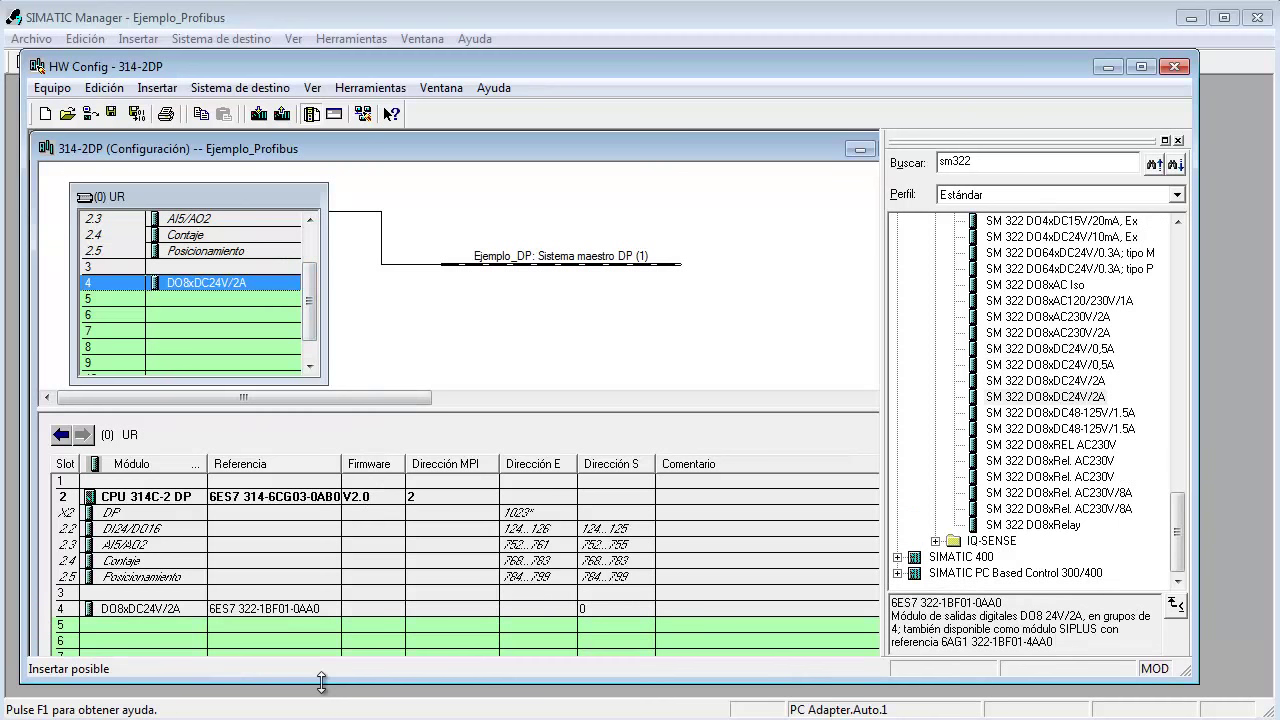
Turn off standard addressing for the slot 4 DO8xDC24V/2A module and set its output start address to 126
{"action": "left_click", "coordinate": [601, 609]}
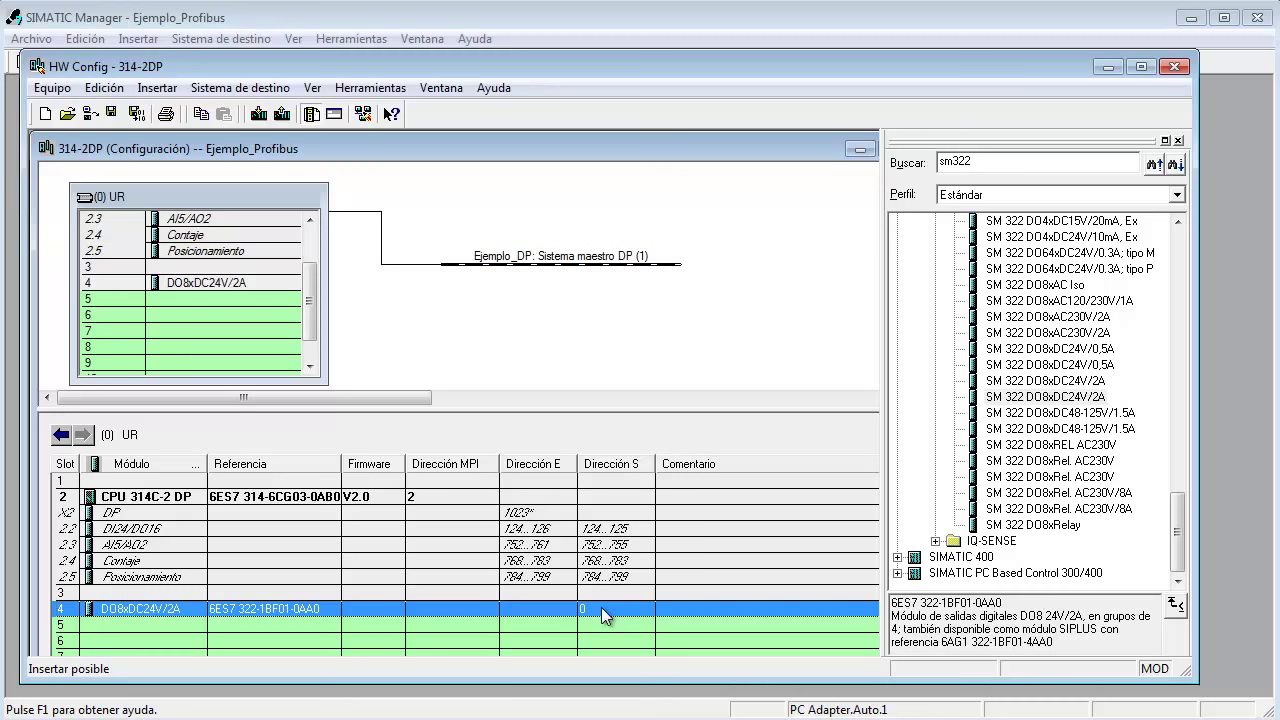
{"action": "double_click", "coordinate": [601, 607]}
{"action": "left_click", "coordinate": [439, 191]}
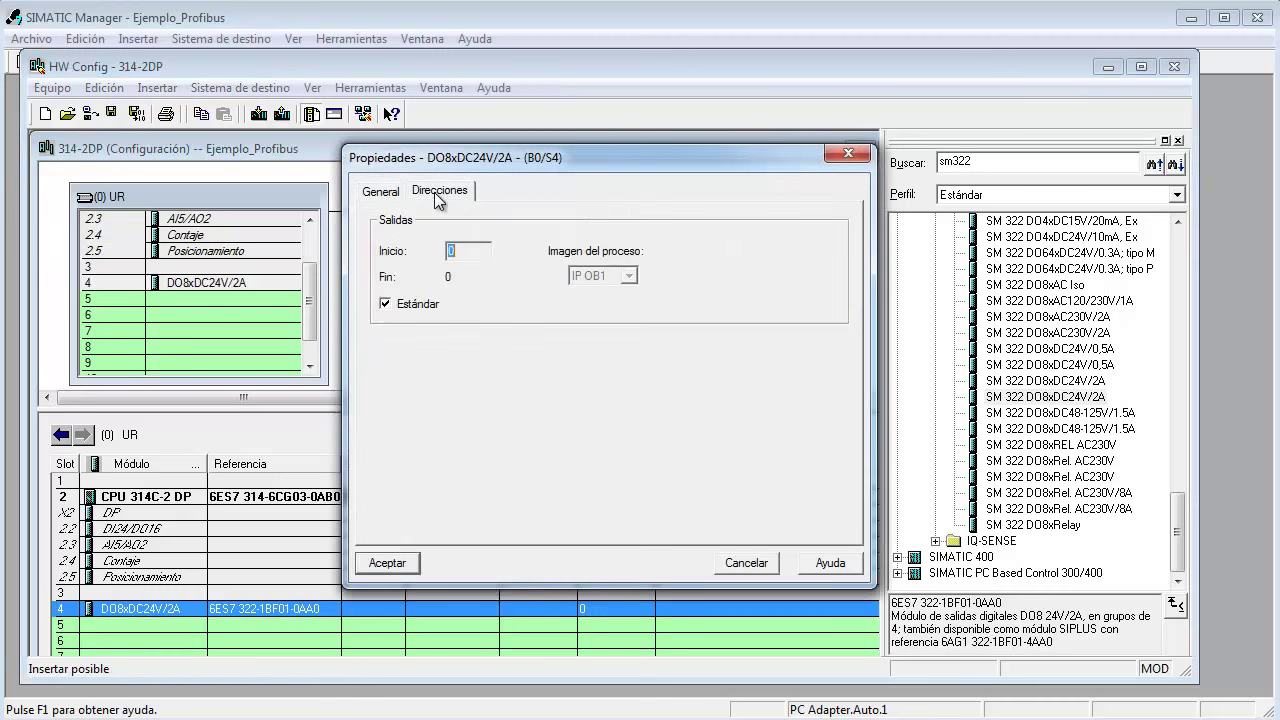
{"action": "left_click", "coordinate": [386, 304]}
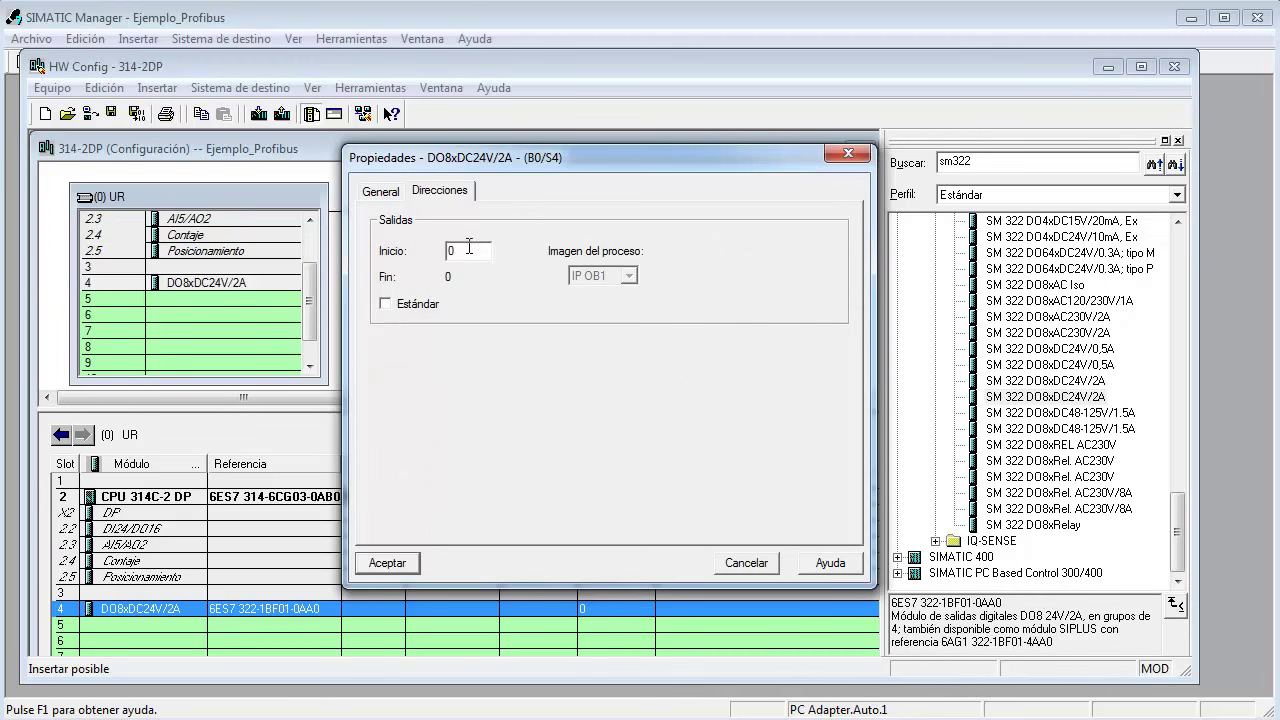
{"action": "left_click_drag", "start_coordinate": [469, 248], "coordinate": [431, 256]}
{"action": "type", "text": "126"}
{"action": "key", "text": "Return"}
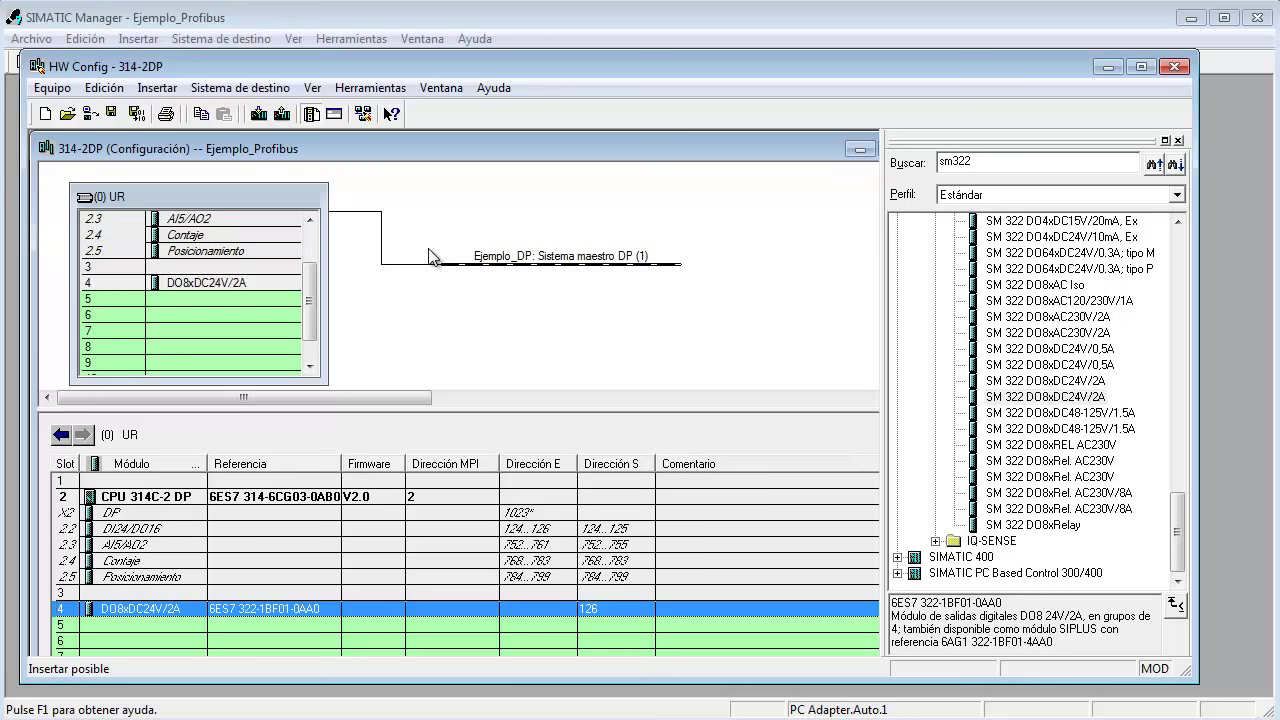
Save and compile the station's hardware configuration, and select the DO8xDC24V/2A module in slot 4
{"action": "left_click", "coordinate": [434, 301]}
{"action": "left_click", "coordinate": [198, 252]}
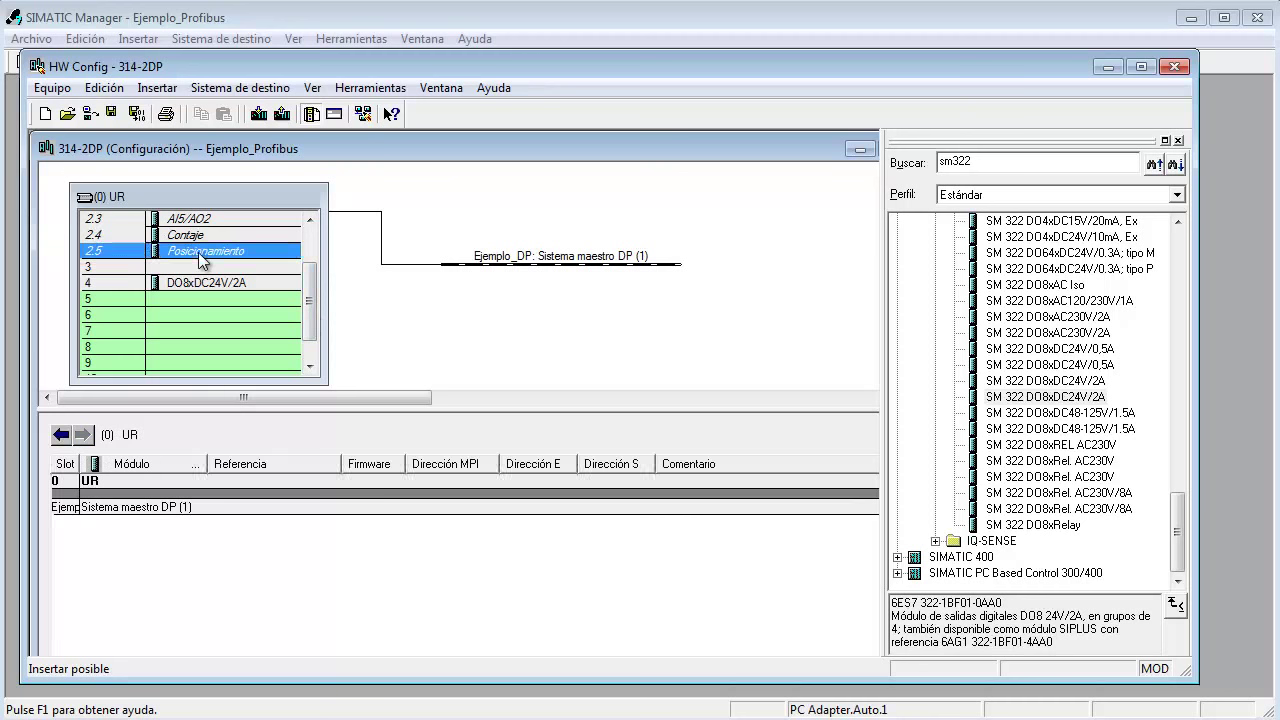
{"action": "scroll", "coordinate": [197, 320], "scroll_direction": "up", "scroll_amount": 2}
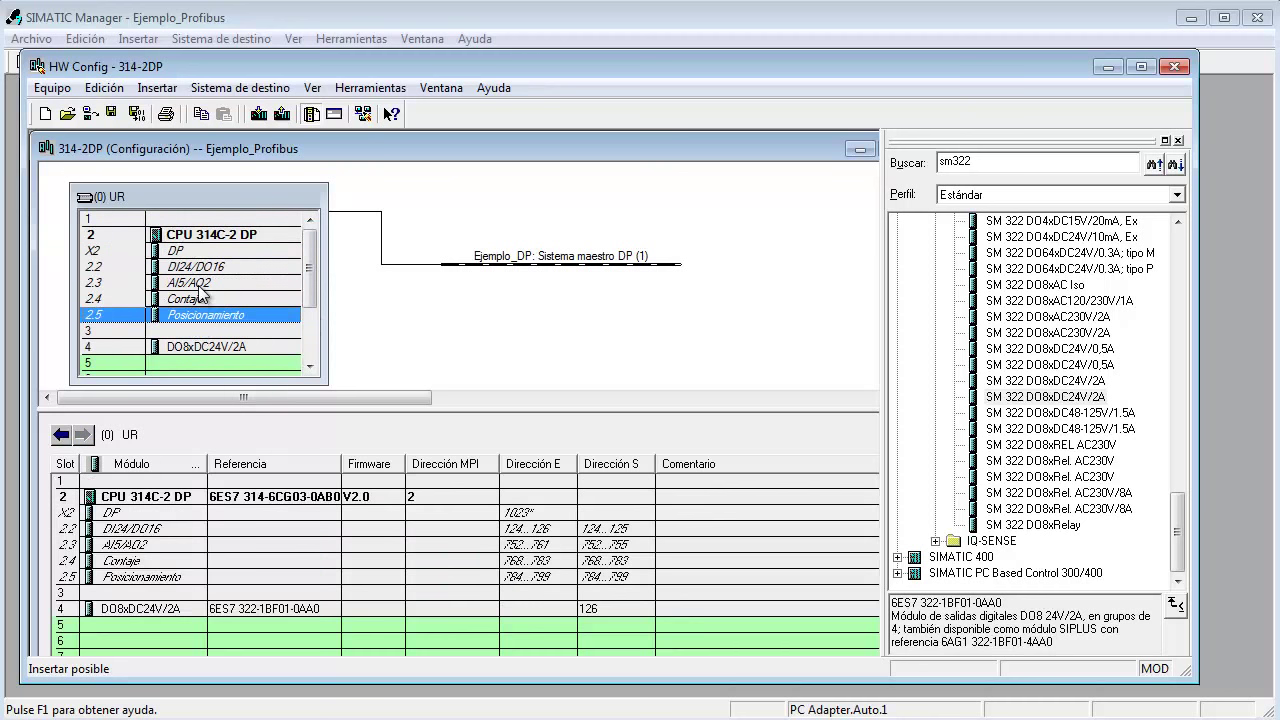
{"action": "left_click", "coordinate": [137, 113]}
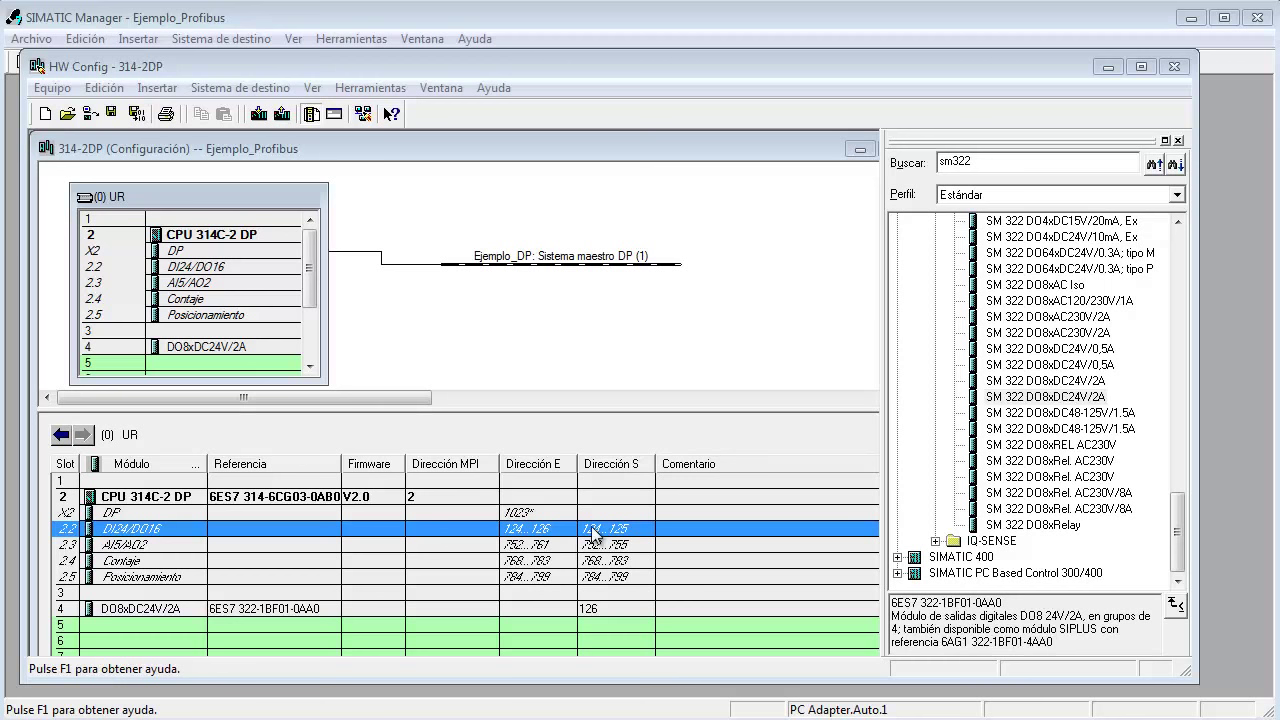
{"action": "left_click", "coordinate": [605, 608]}
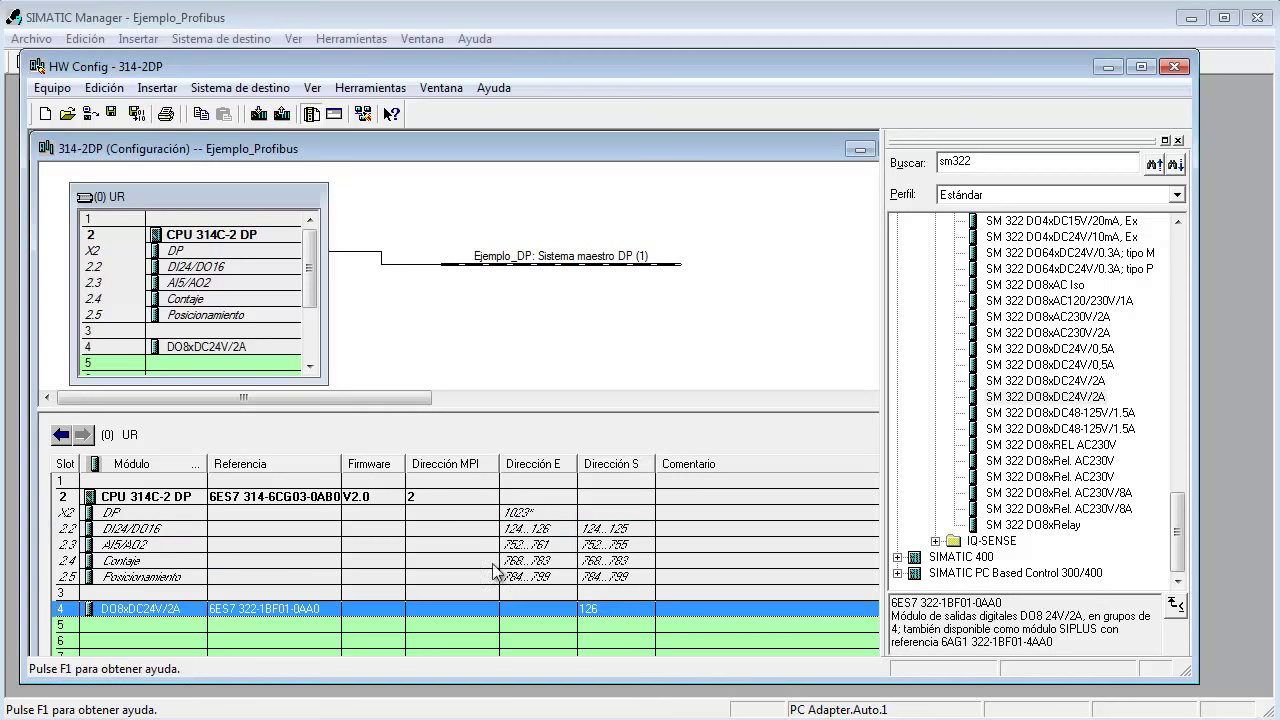
{"action": "left_click", "coordinate": [205, 343]}
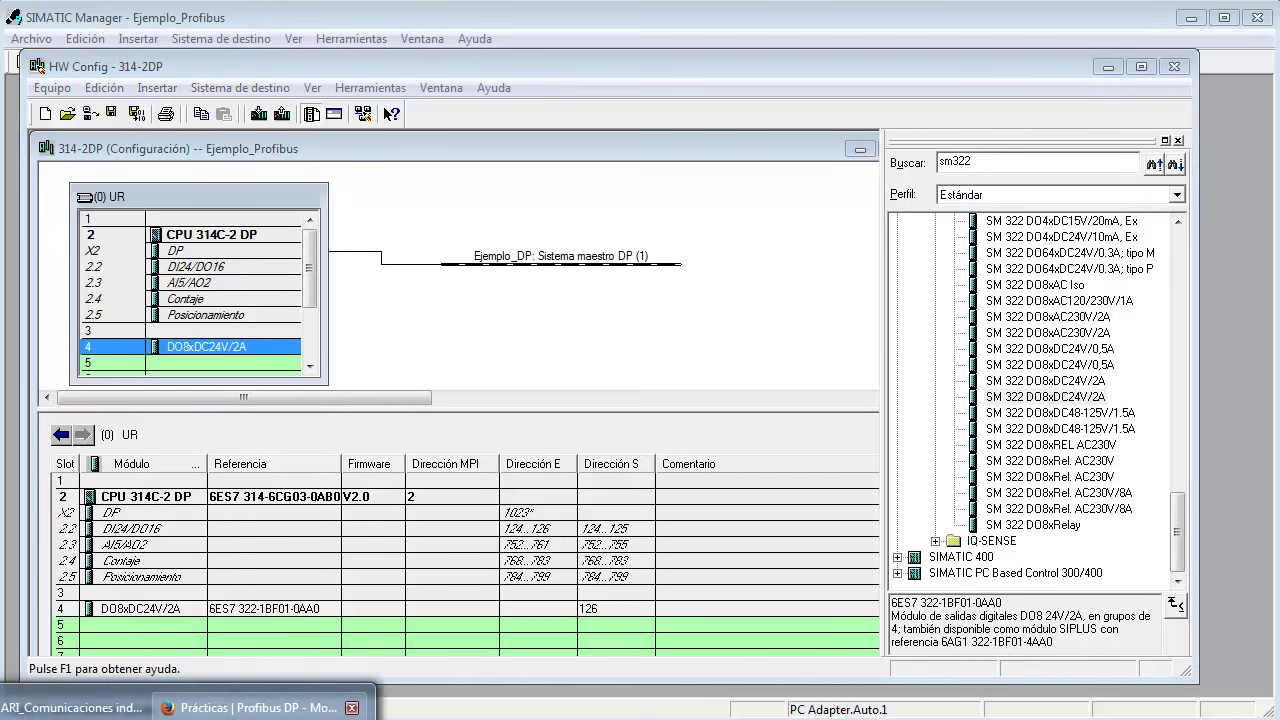
Switch to Firefox, open the 314C con ET200S practice page and copy the IM 151-1 reference 6ES7 151-1AA02-0AB0
{"action": "left_click", "coordinate": [330, 708]}
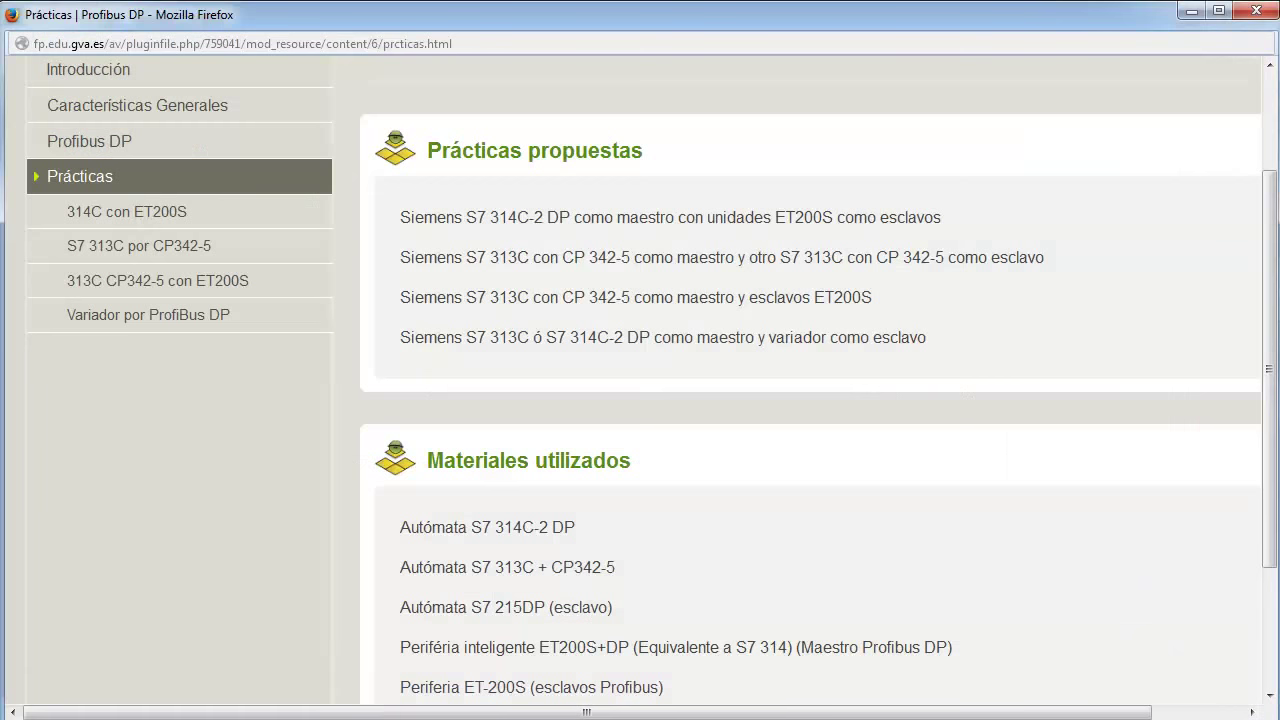
{"action": "left_click", "coordinate": [135, 213]}
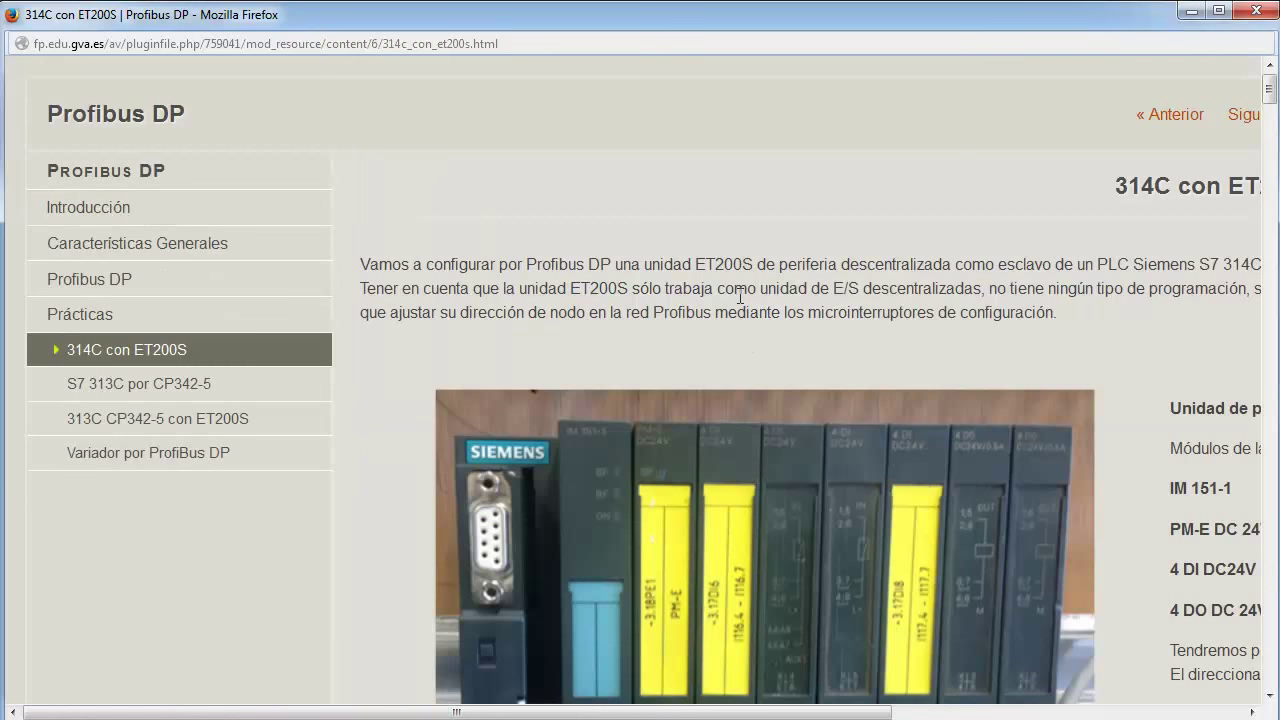
{"action": "scroll", "coordinate": [740, 297], "scroll_direction": "down", "scroll_amount": 3}
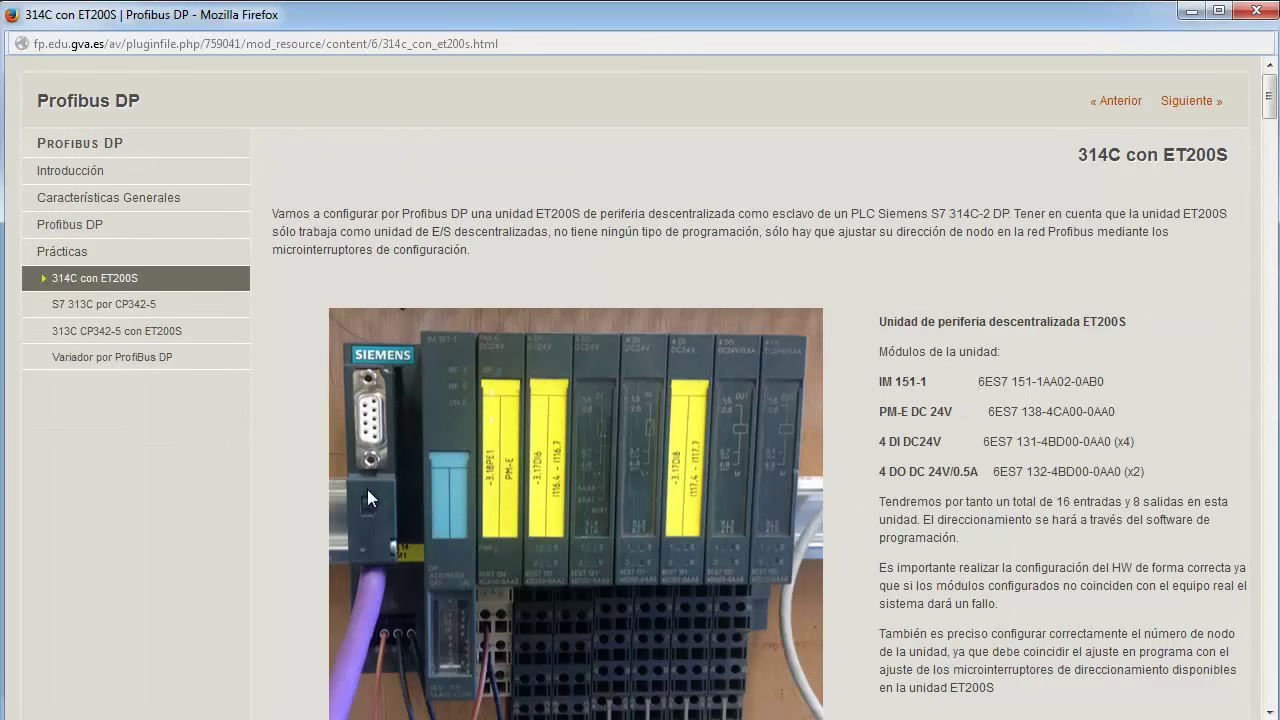
{"action": "scroll", "coordinate": [390, 446], "scroll_direction": "down", "scroll_amount": 3}
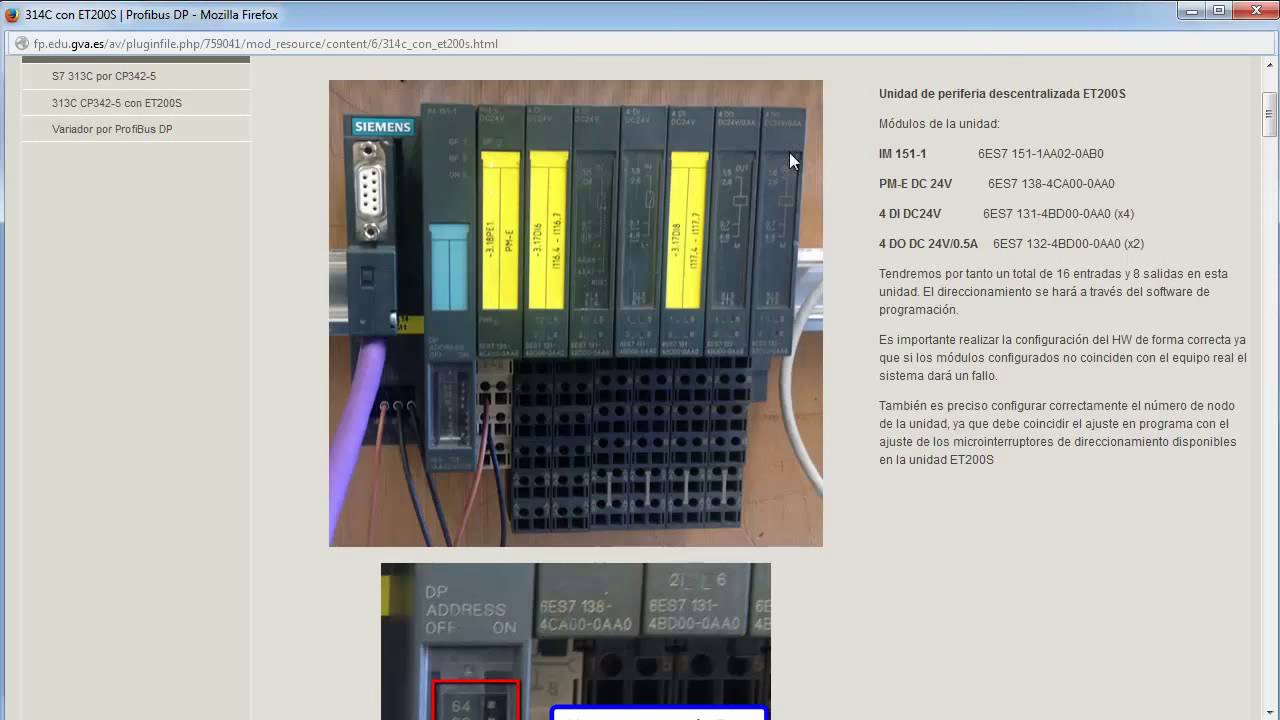
{"action": "left_click_drag", "start_coordinate": [978, 155], "coordinate": [1107, 157]}
{"action": "key", "text": "ctrl+c"}
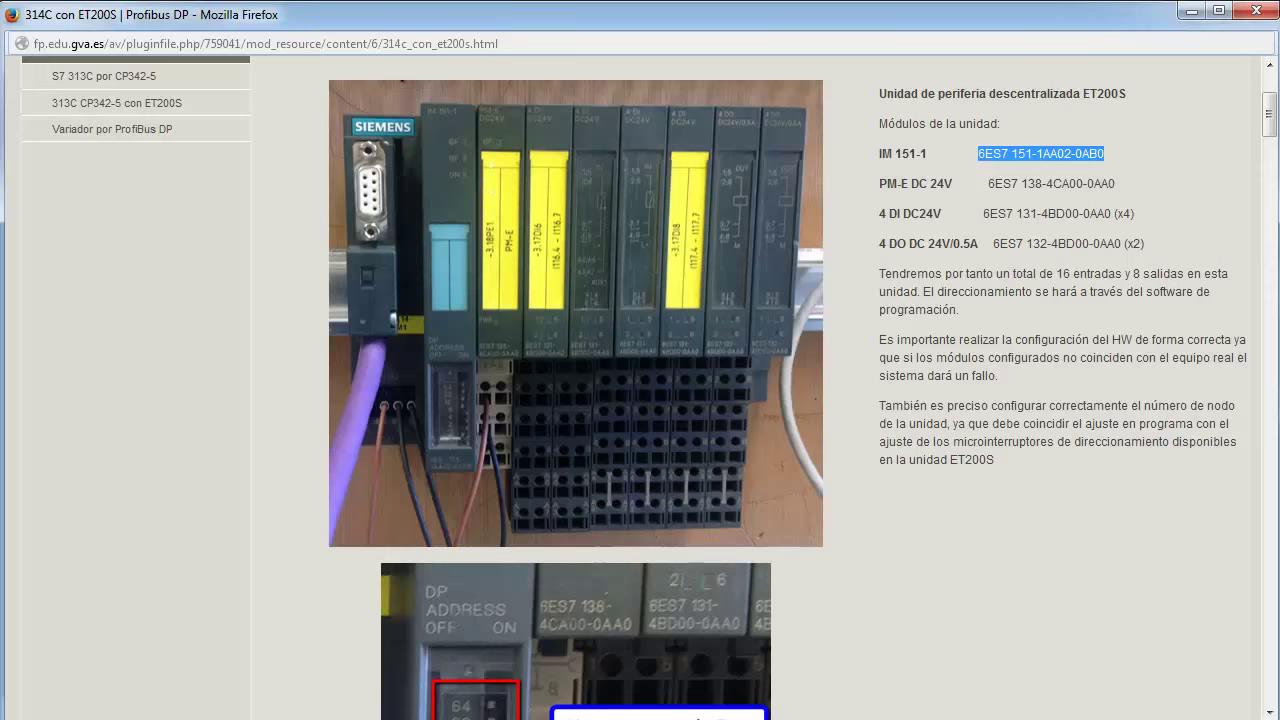
Return to HW Config, search the hardware catalog for 6ES7 151-1AA02-0AB0 and check which PROFIBUS-DP folder holds the module
{"action": "key", "text": "alt+Tab"}
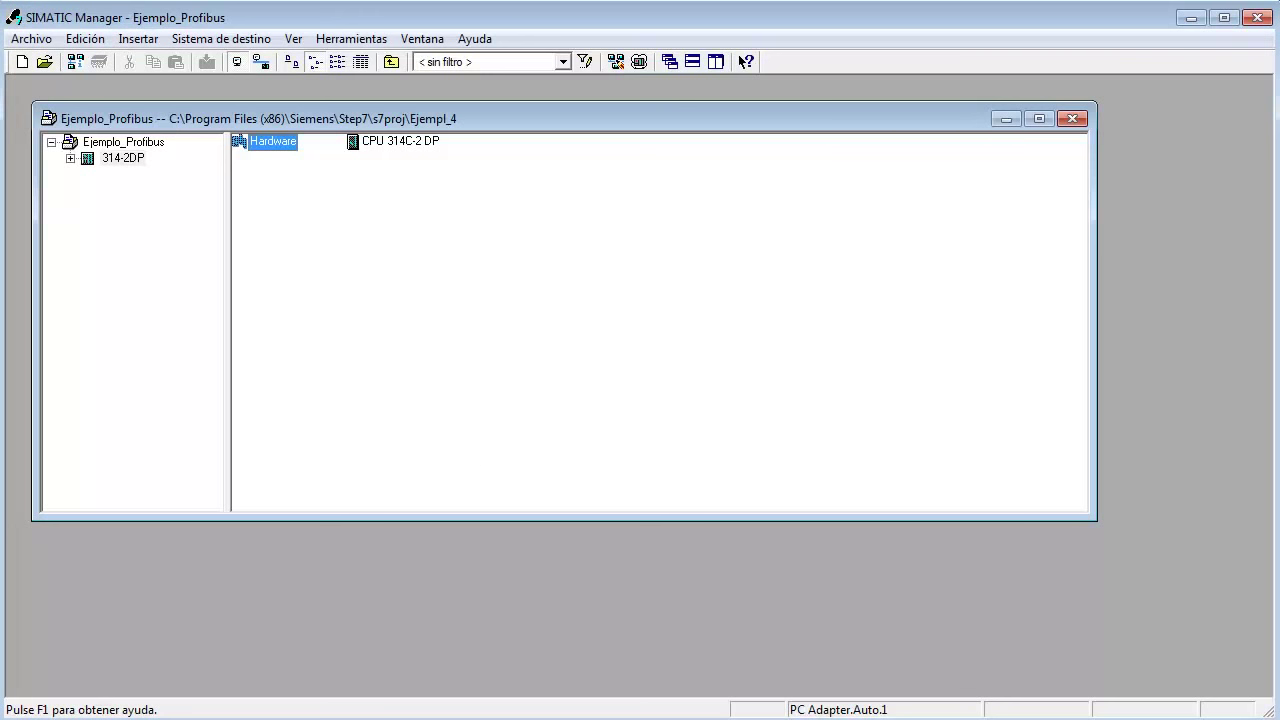
{"action": "key", "text": "Return"}
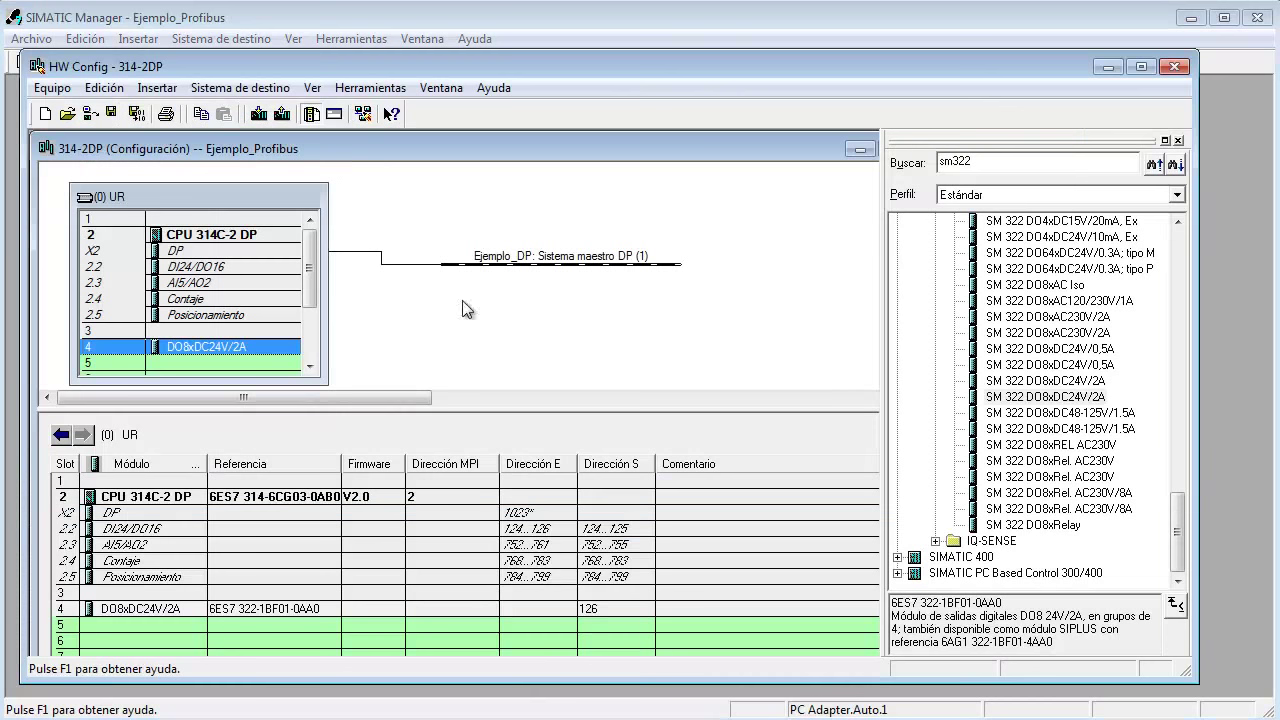
{"action": "left_click", "coordinate": [983, 157]}
{"action": "key", "text": "ctrl+v"}
{"action": "key", "text": "Return"}
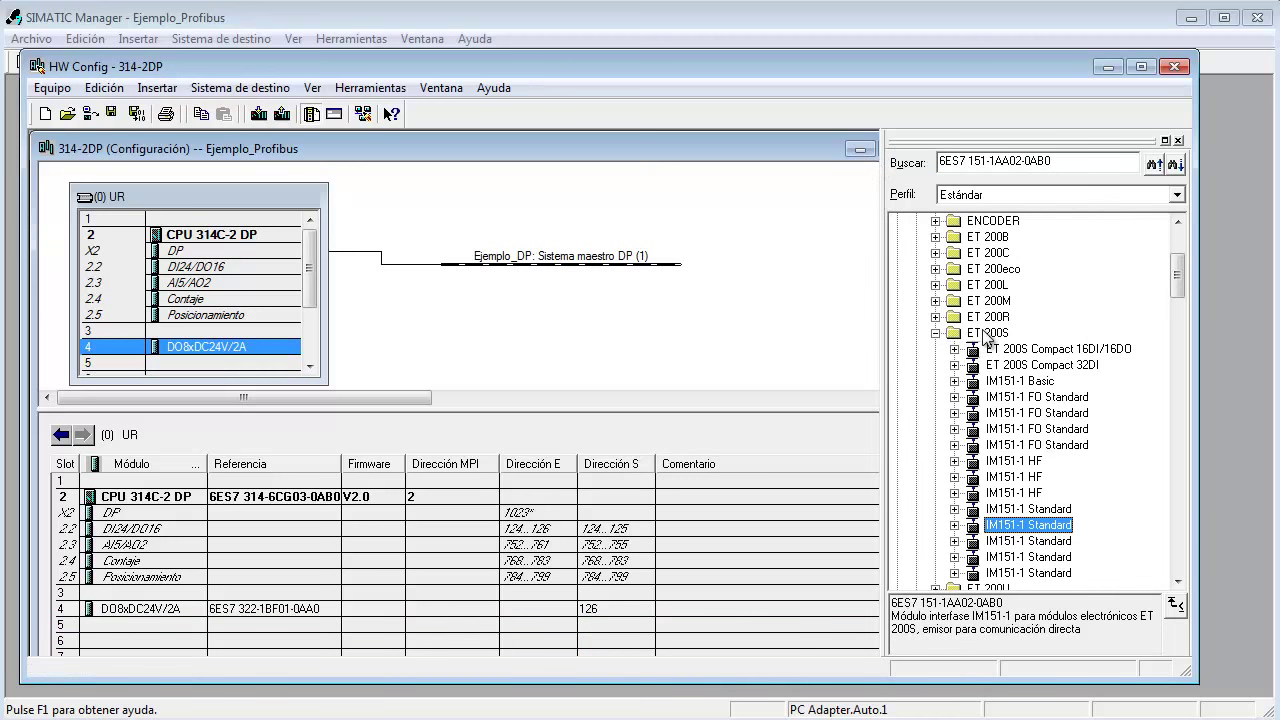
{"action": "left_click_drag", "start_coordinate": [1179, 283], "coordinate": [1178, 253]}
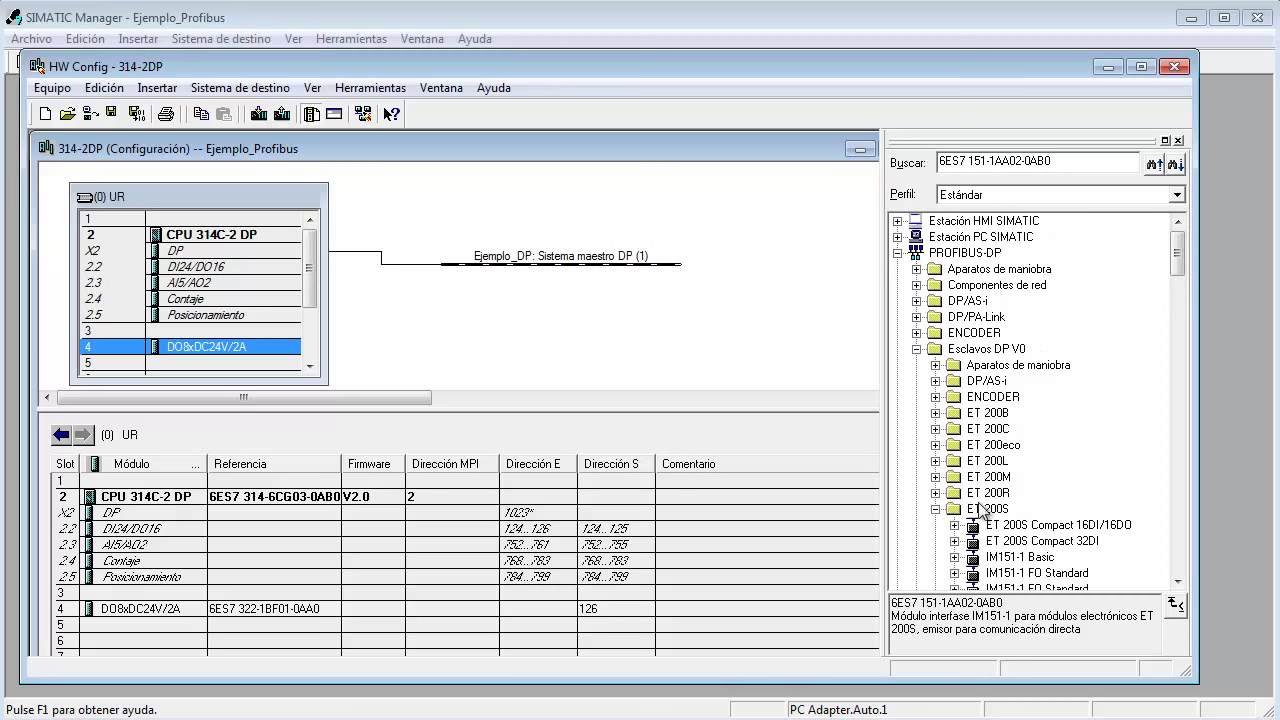
{"action": "left_click_drag", "start_coordinate": [1177, 256], "coordinate": [1179, 292]}
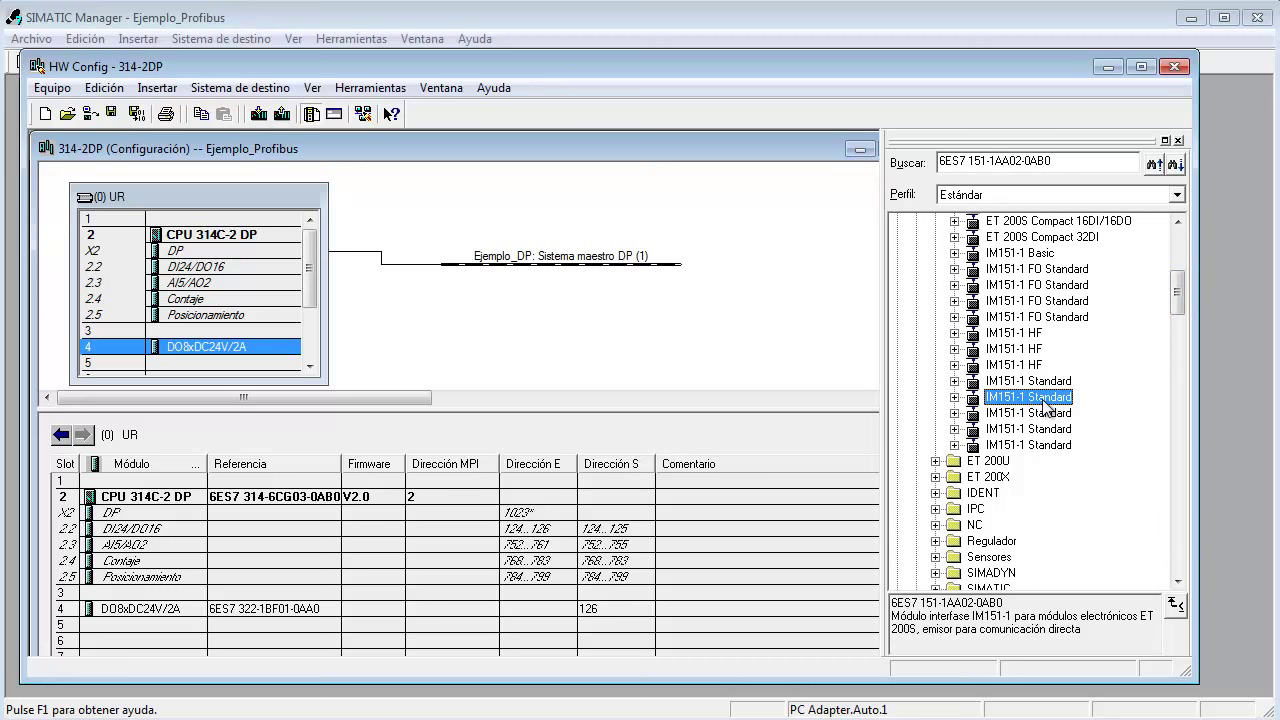
Compare the order numbers of the IM151-1 Standard entries in the hardware catalog with 6ES7 151-1AA02-0AB0
{"action": "left_click", "coordinate": [942, 603]}
{"action": "left_click_drag", "start_coordinate": [945, 603], "coordinate": [974, 603]}
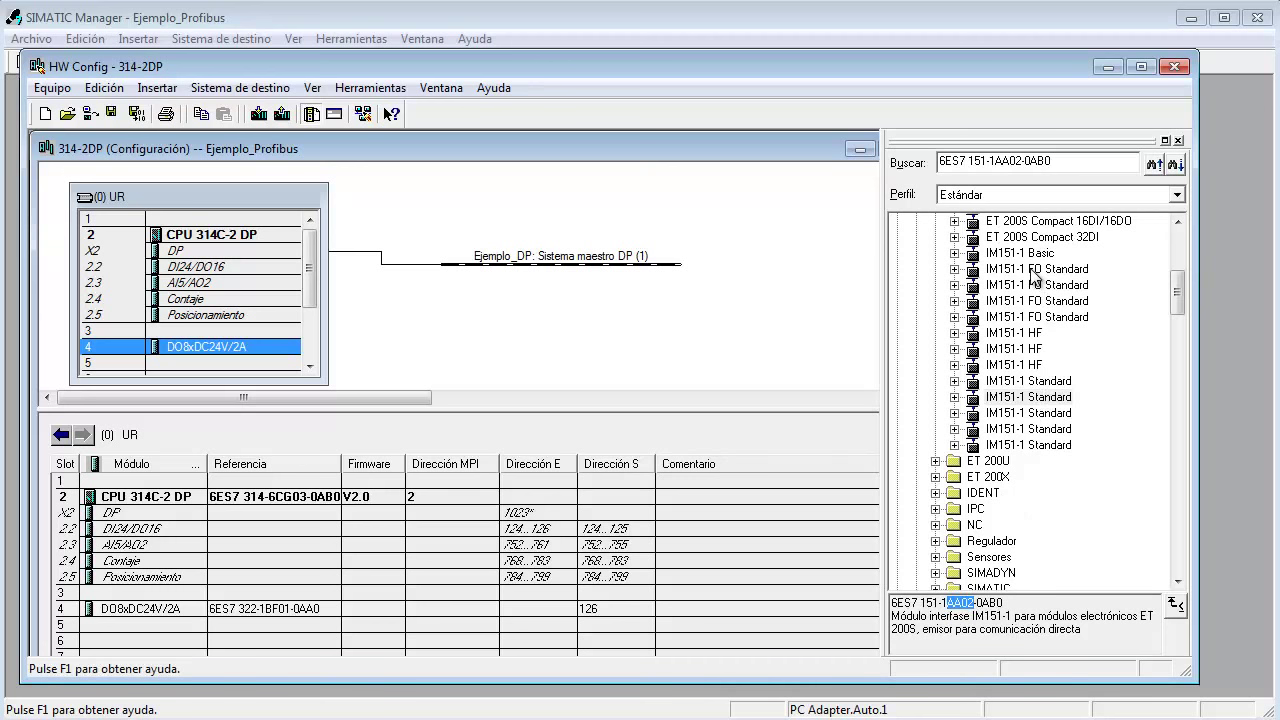
{"action": "left_click", "coordinate": [1021, 385]}
{"action": "left_click", "coordinate": [1023, 398]}
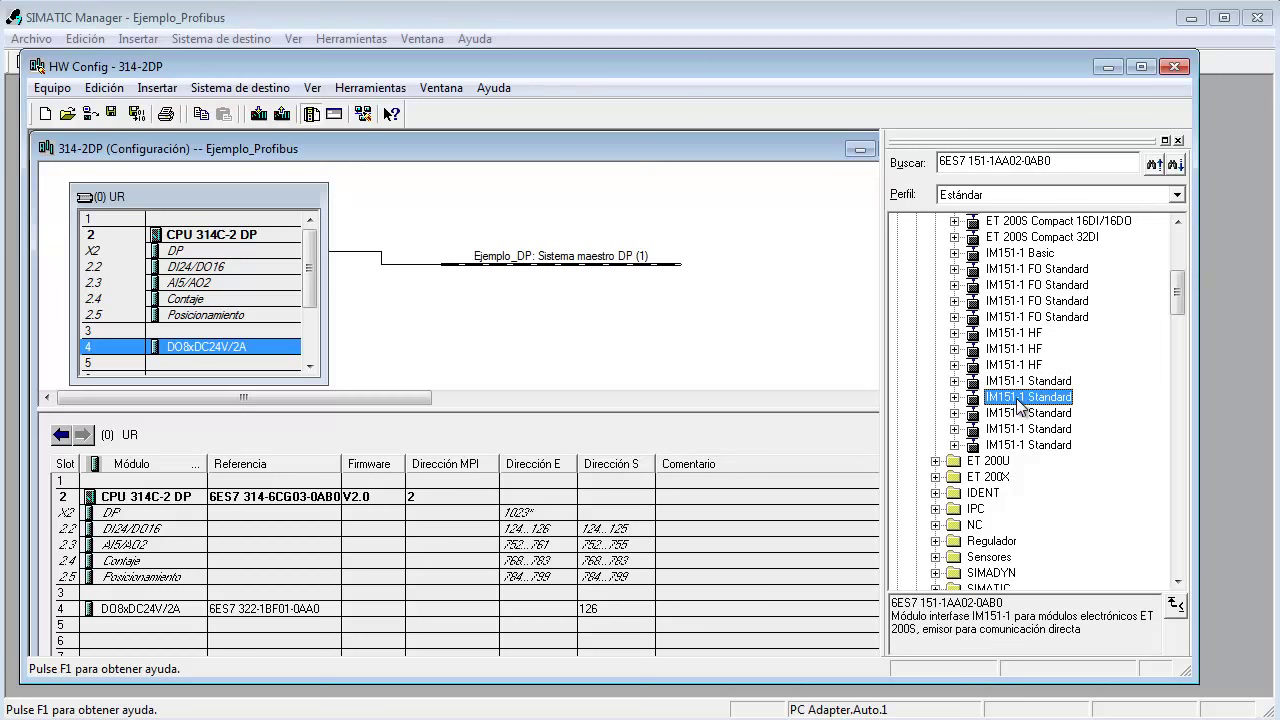
{"action": "left_click", "coordinate": [1023, 415]}
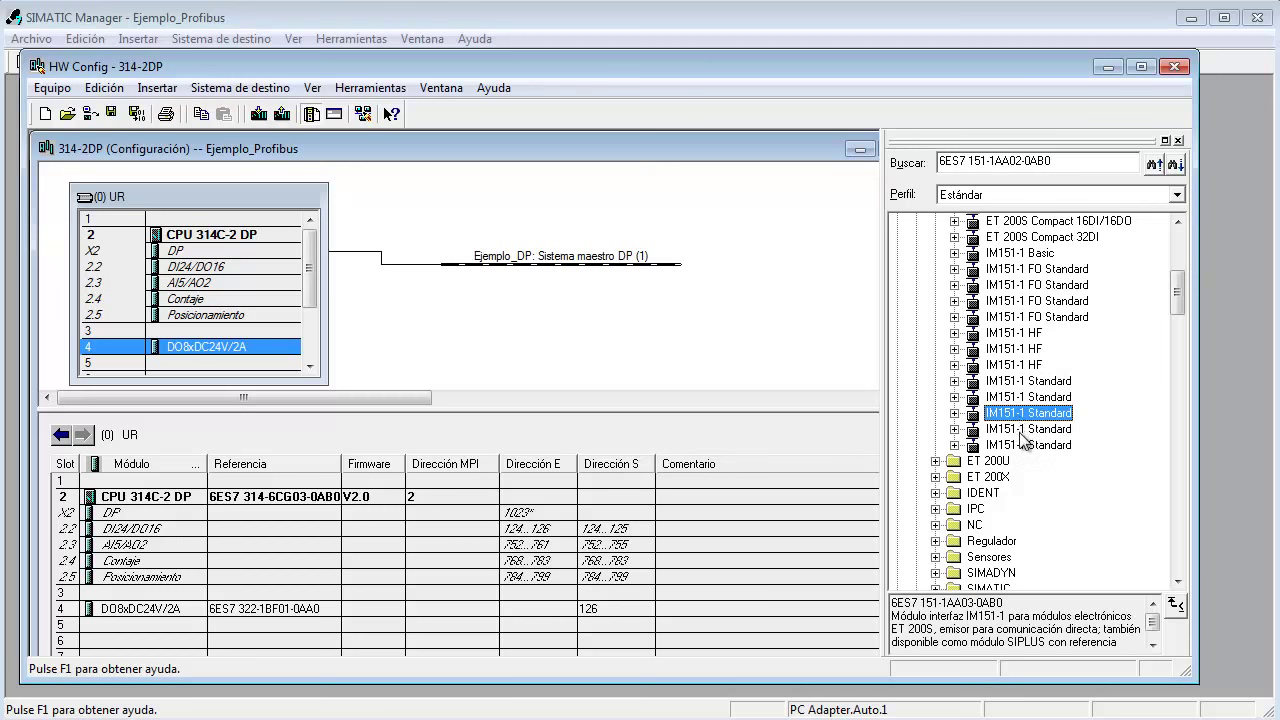
{"action": "left_click", "coordinate": [1024, 431]}
{"action": "left_click", "coordinate": [1021, 446]}
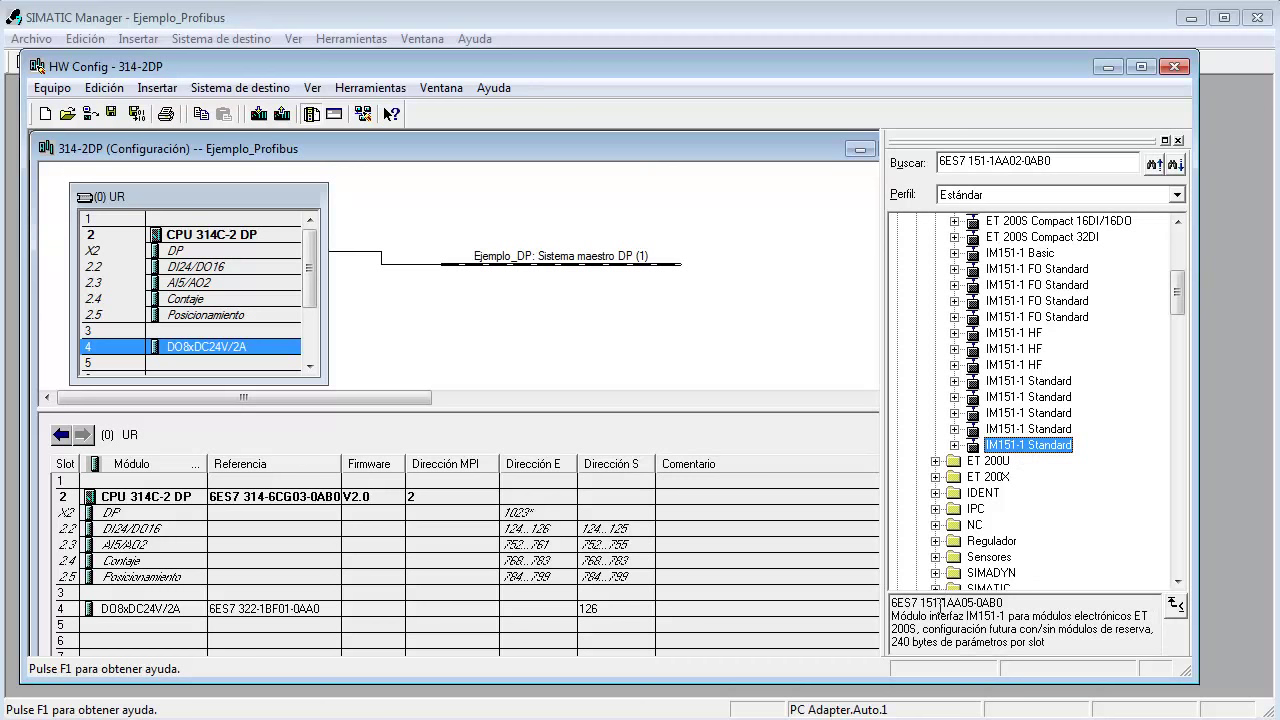
{"action": "left_click_drag", "start_coordinate": [940, 604], "coordinate": [1033, 604]}
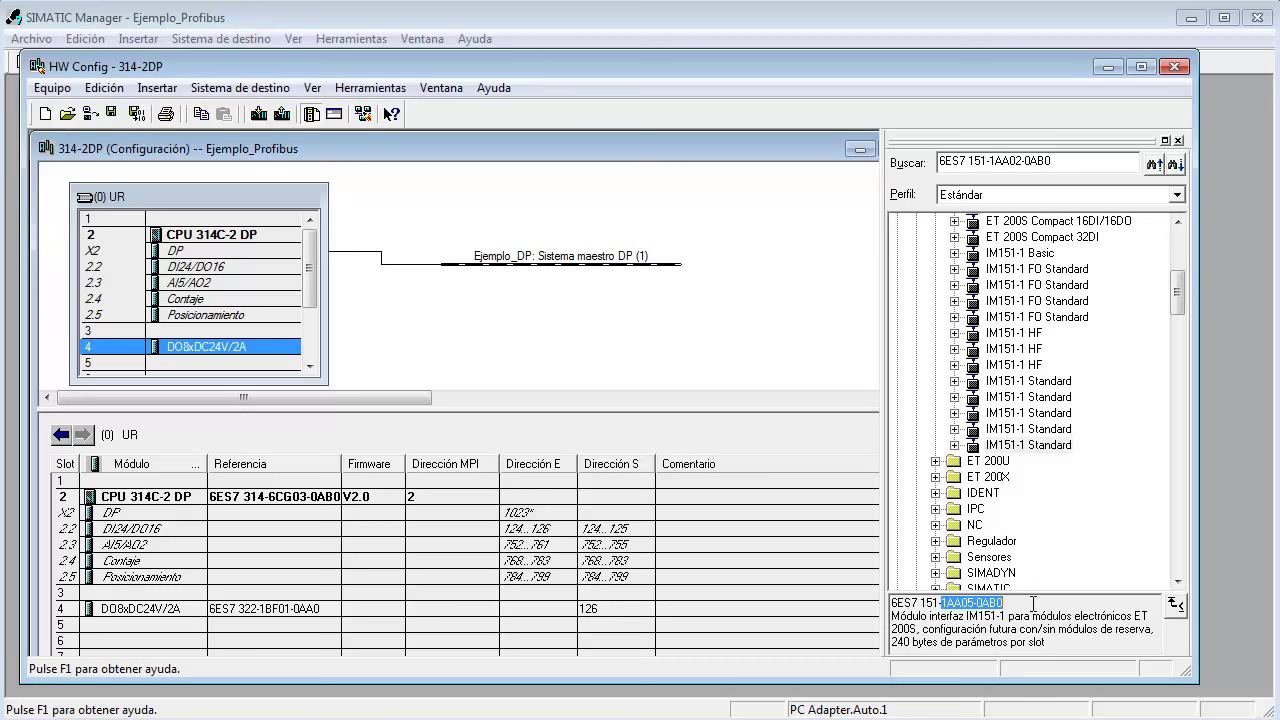
Insert the IM151-1 Standard interface module 6ES7 151-1AA02-0AB0 as a slave on the Ejemplo_DP master system
{"action": "left_click", "coordinate": [1036, 398]}
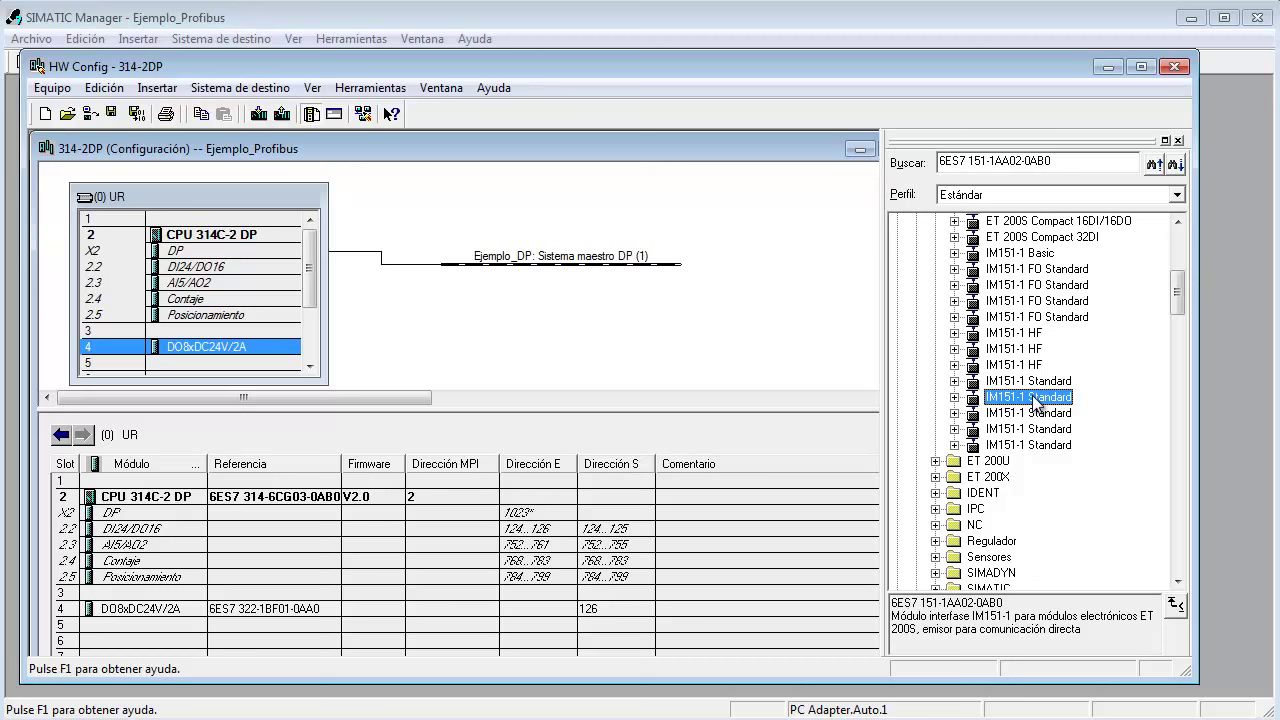
{"action": "left_click_drag", "start_coordinate": [1035, 400], "coordinate": [540, 268]}
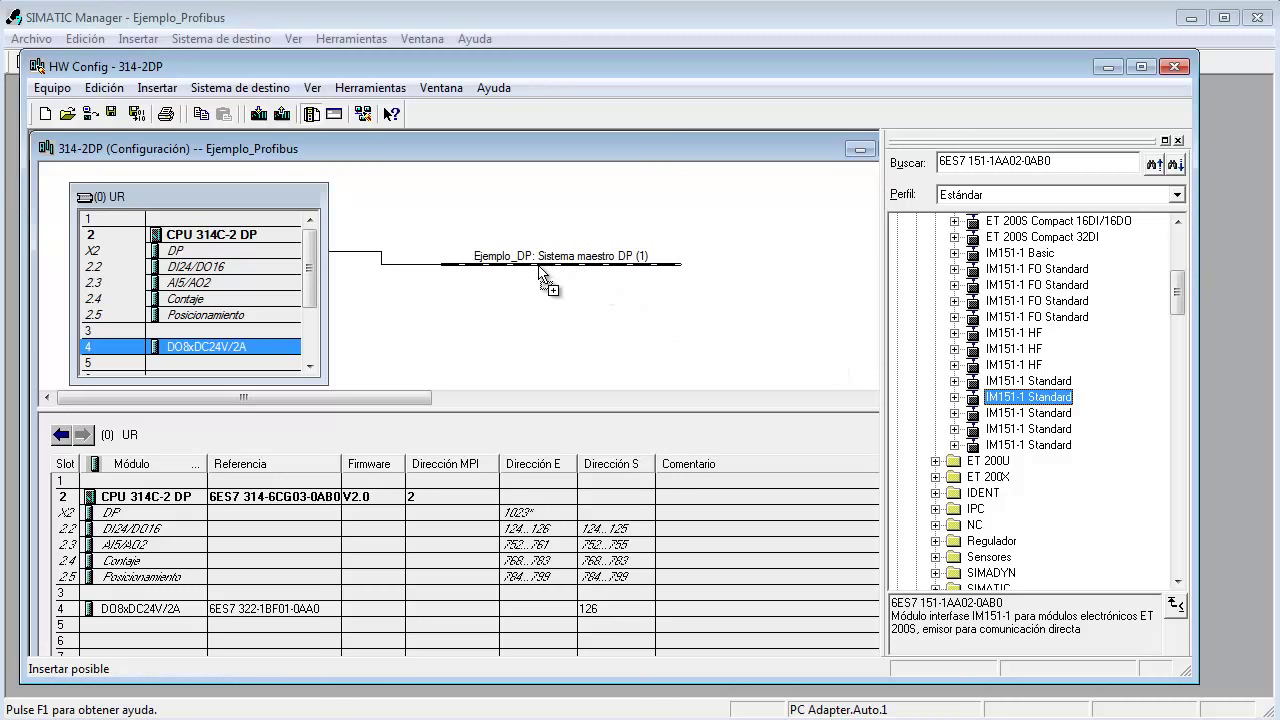
{"action": "left_click_drag", "start_coordinate": [540, 268], "coordinate": [538, 266]}
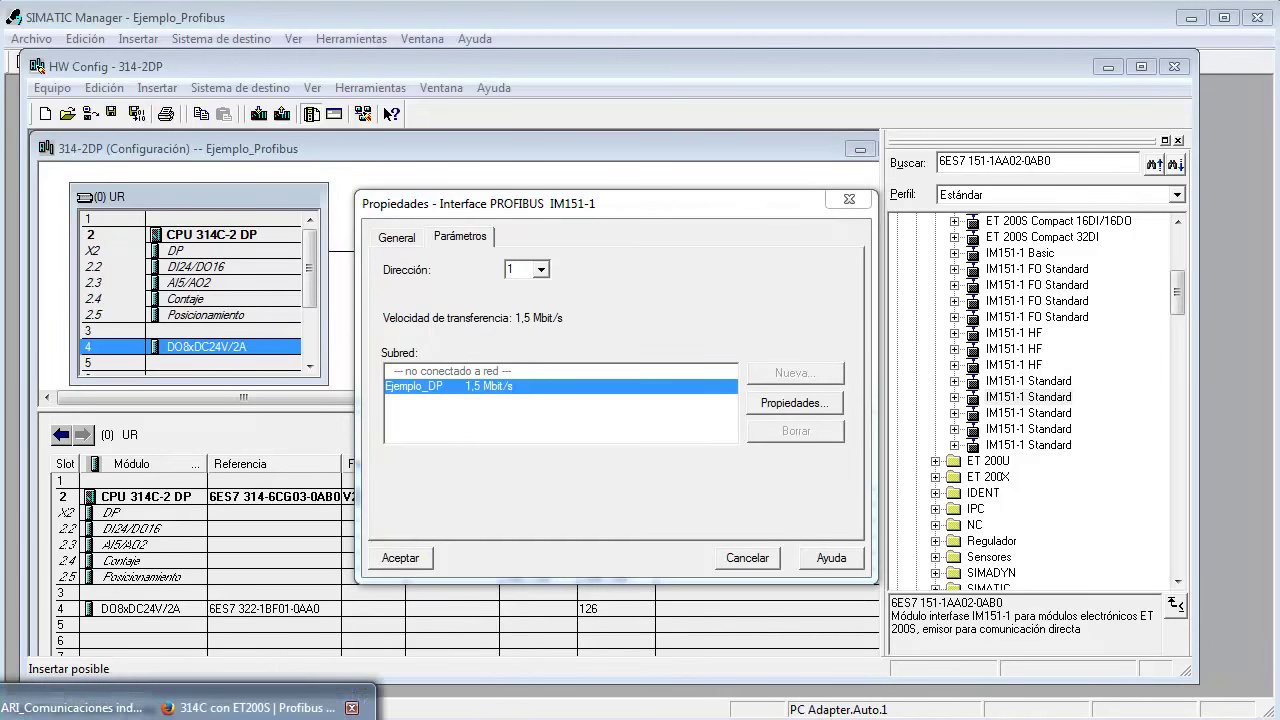
Consult the node setting on the practice page in Firefox, and set the IM151-1 PROFIBUS address to 7 on the Ejemplo_DP subnet
{"action": "left_click", "coordinate": [258, 706]}
{"action": "scroll", "coordinate": [573, 314], "scroll_direction": "down", "scroll_amount": 5}
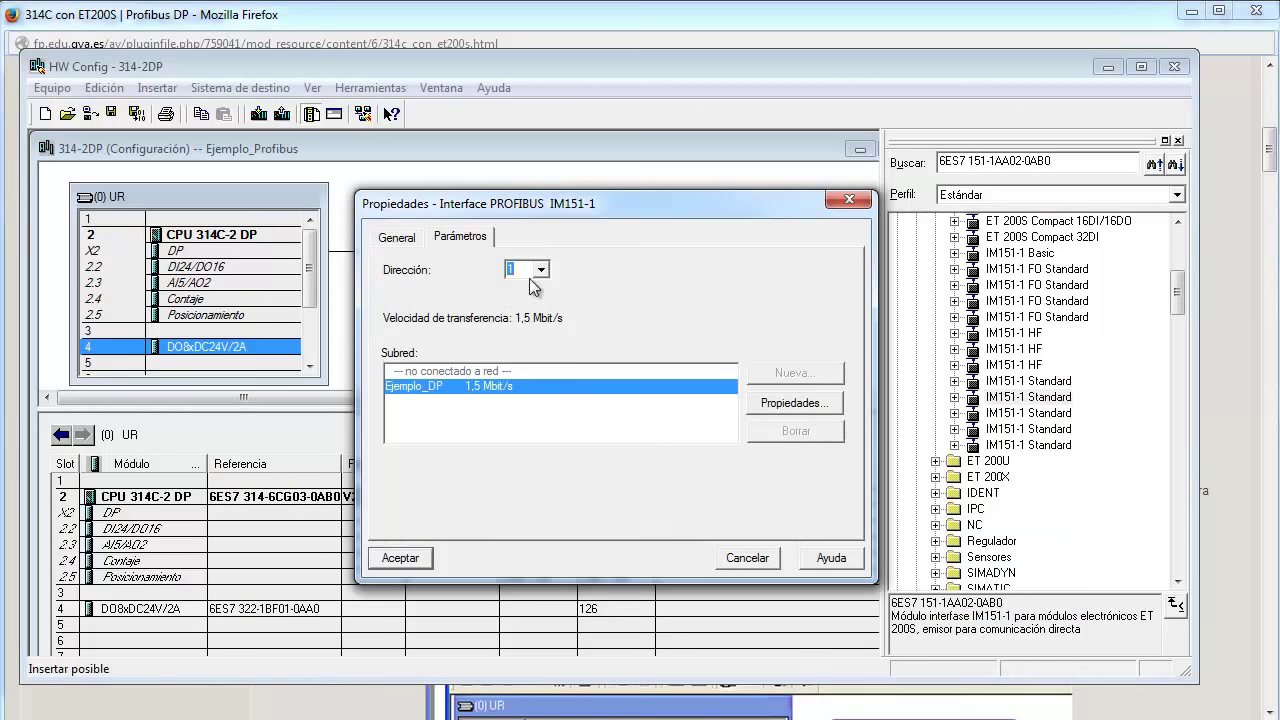
{"action": "left_click", "coordinate": [541, 270]}
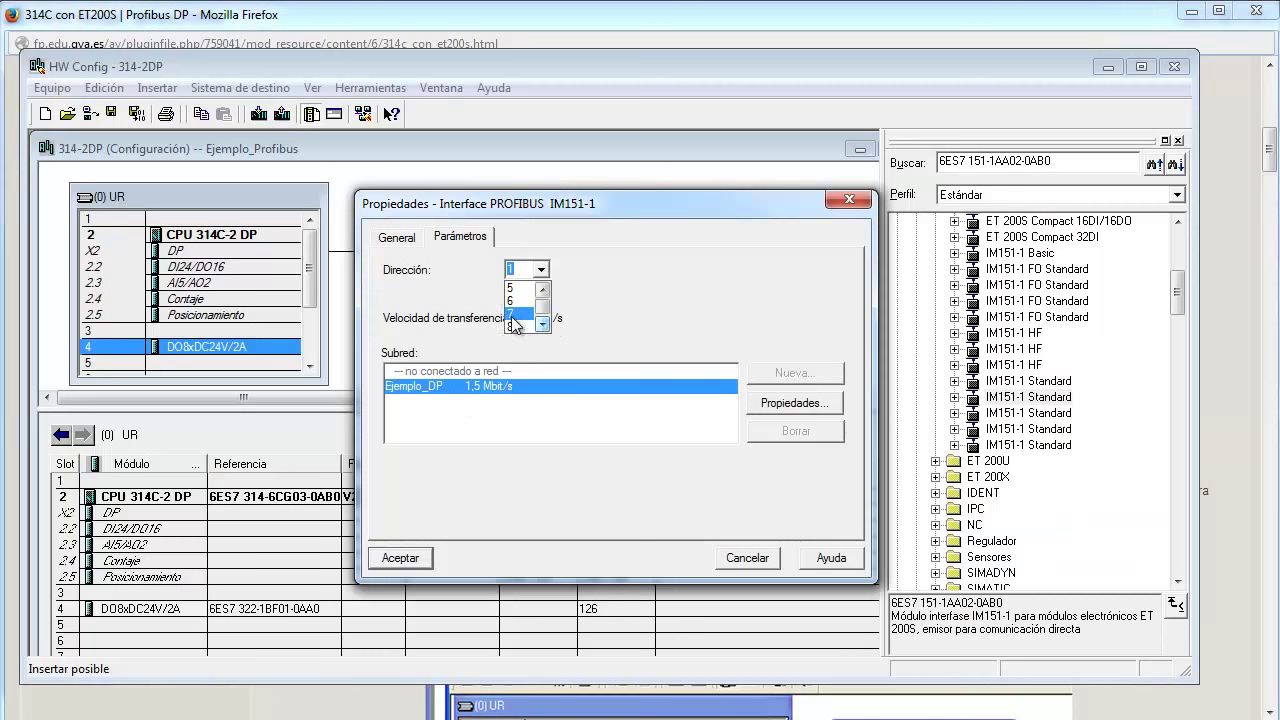
{"action": "left_click", "coordinate": [513, 316]}
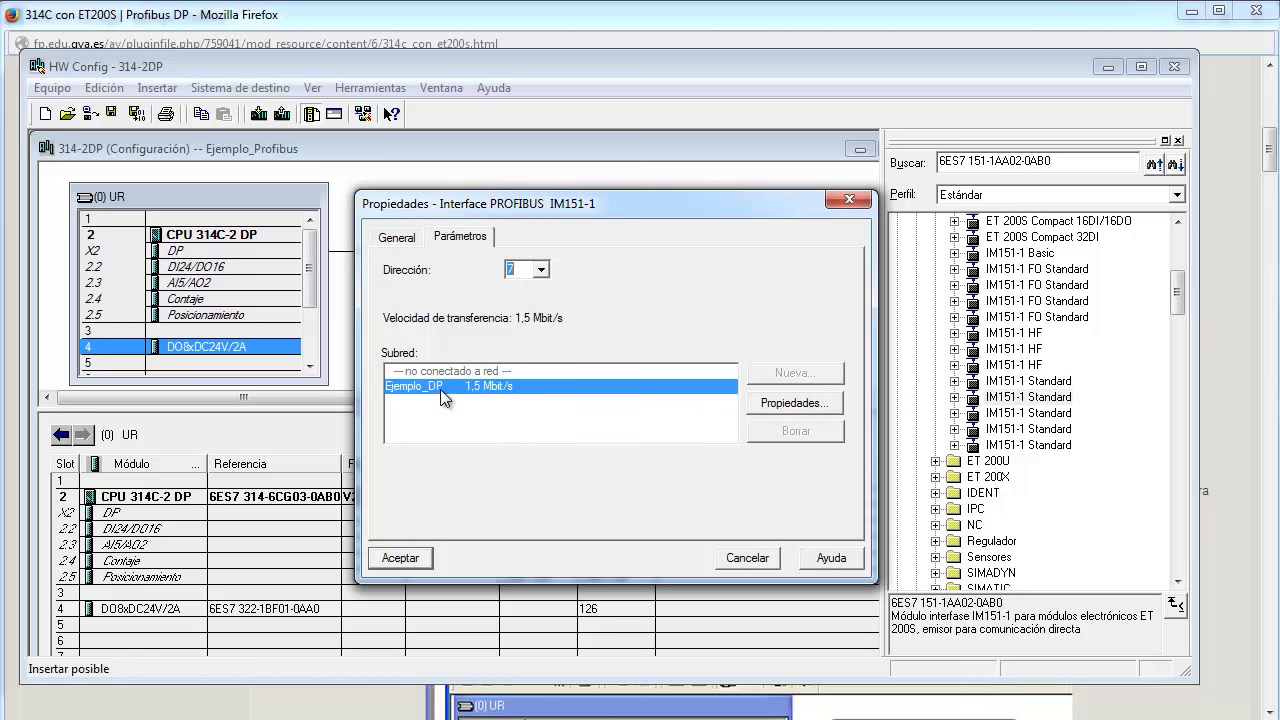
{"action": "left_click", "coordinate": [401, 559]}
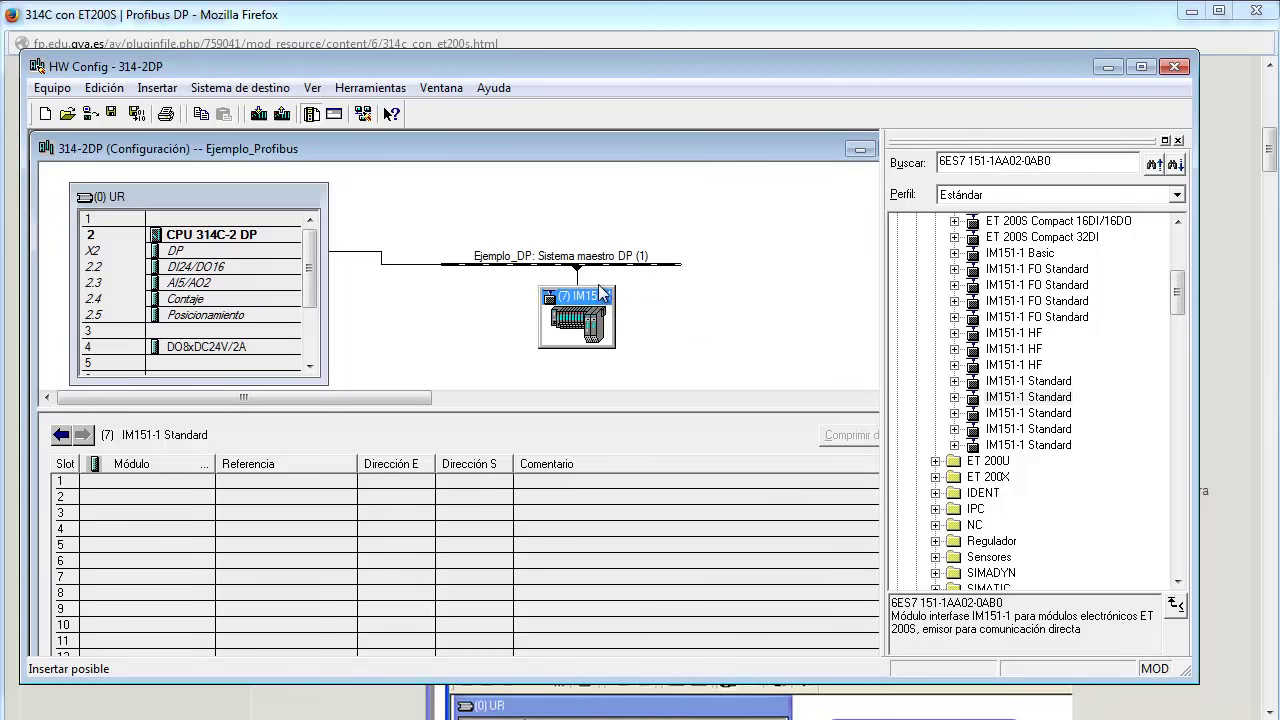
Rearrange the station diagram by moving the DP master system line slightly up and the IM151-1 slave closer to the rack
{"action": "left_click_drag", "start_coordinate": [600, 292], "coordinate": [603, 295]}
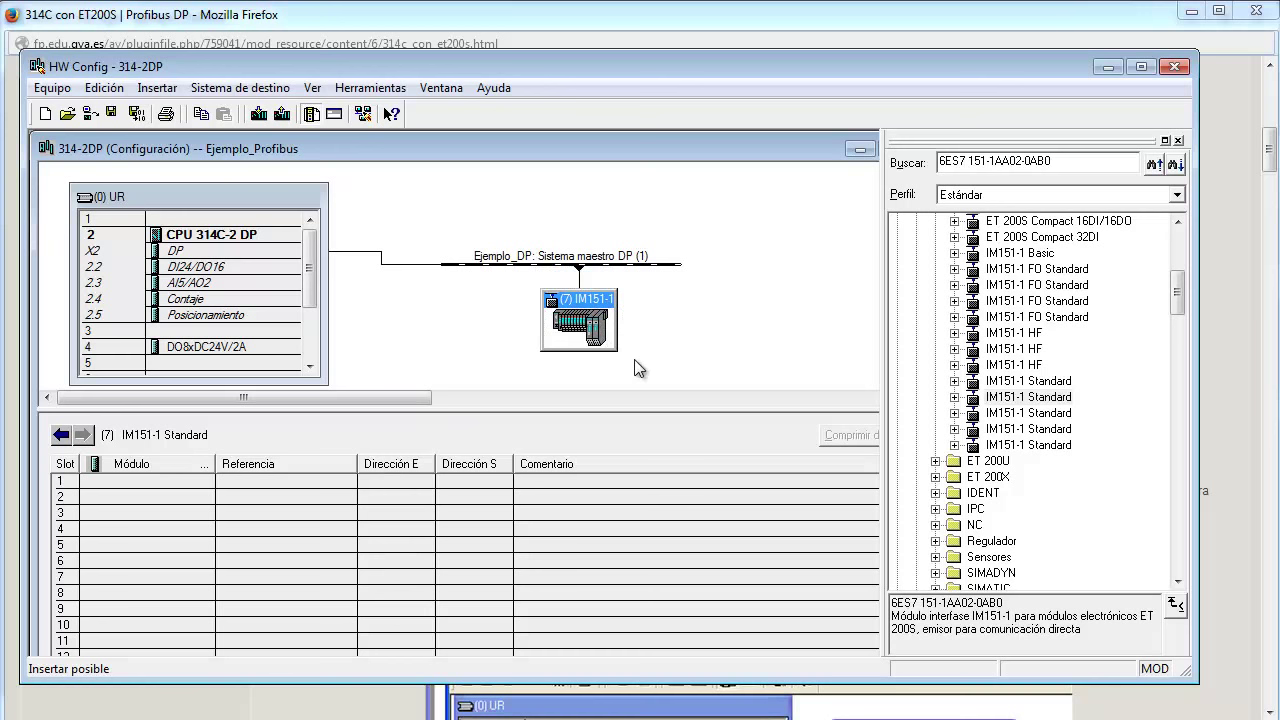
{"action": "left_click", "coordinate": [479, 250]}
{"action": "left_click_drag", "start_coordinate": [479, 250], "coordinate": [479, 250]}
{"action": "left_click_drag", "start_coordinate": [577, 297], "coordinate": [525, 297]}
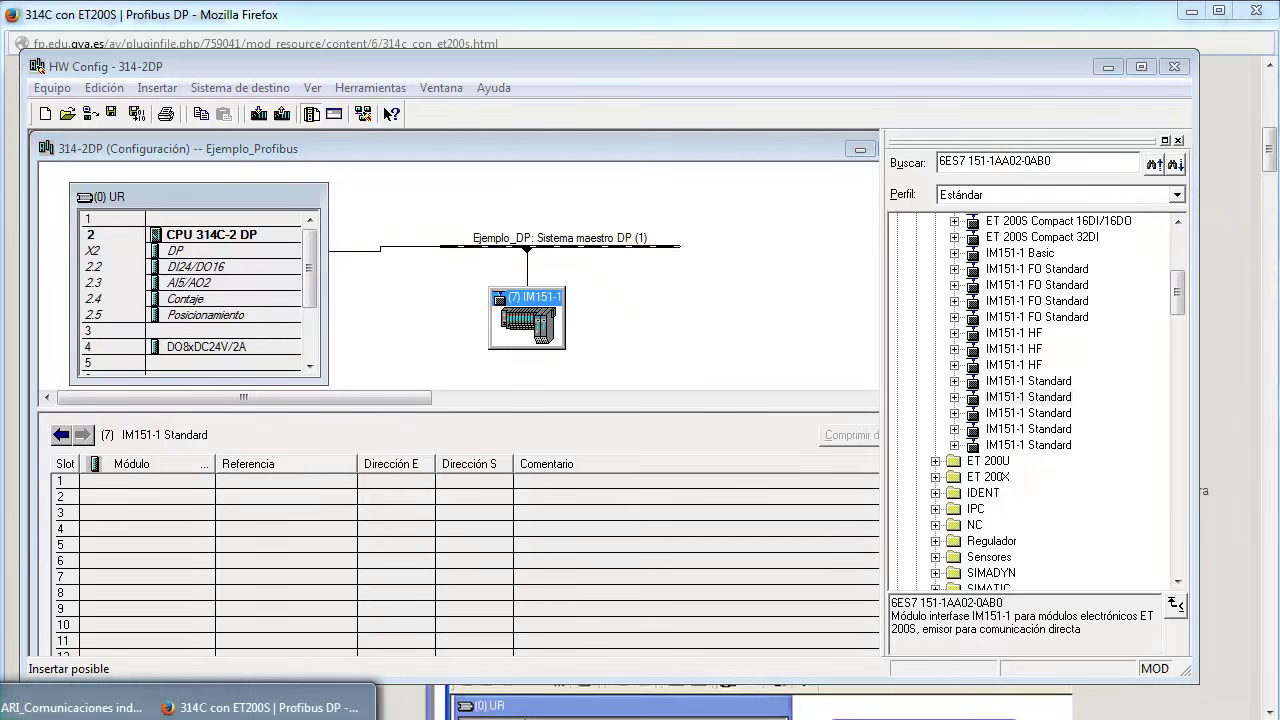
Check the ET200S module list on the Firefox practice page, and expand IM151-1 Standard 6ES7 151-1AA02-0AB0 in the HW Config catalog
{"action": "left_click", "coordinate": [260, 705]}
{"action": "scroll", "coordinate": [803, 349], "scroll_direction": "up", "scroll_amount": 5}
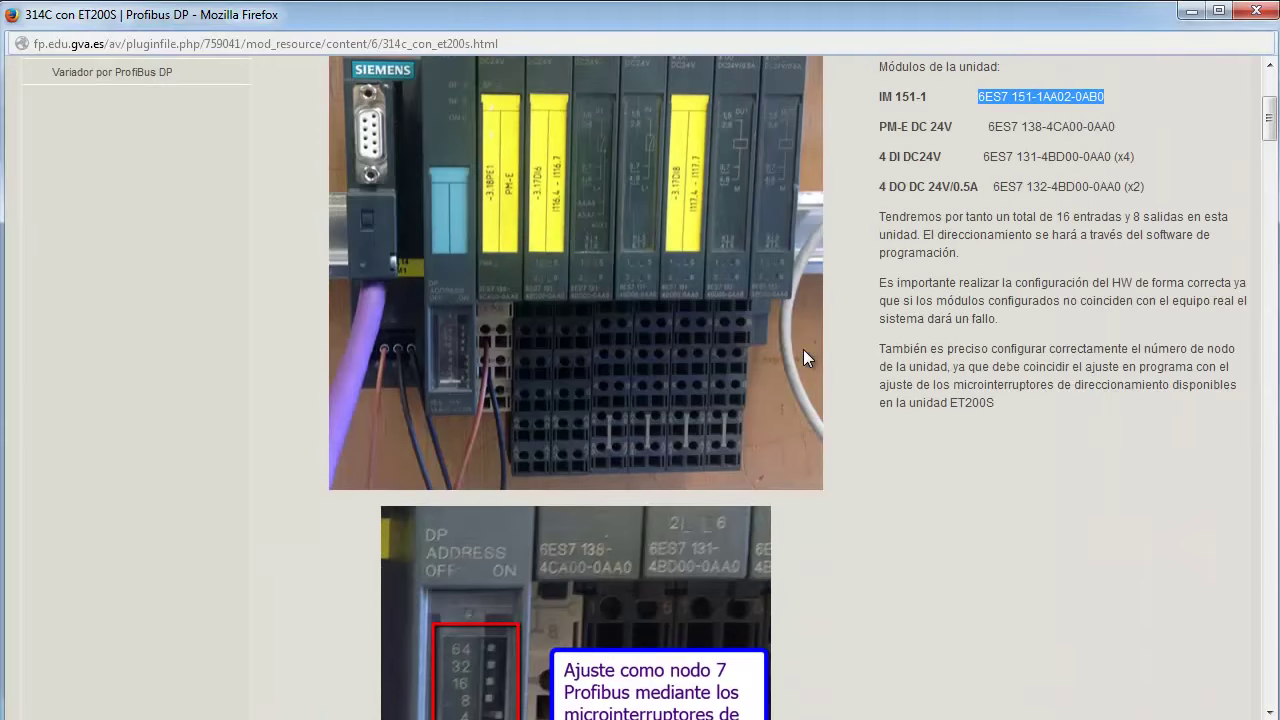
{"action": "scroll", "coordinate": [705, 265], "scroll_direction": "up", "scroll_amount": 2}
{"action": "scroll", "coordinate": [700, 276], "scroll_direction": "down", "scroll_amount": 1}
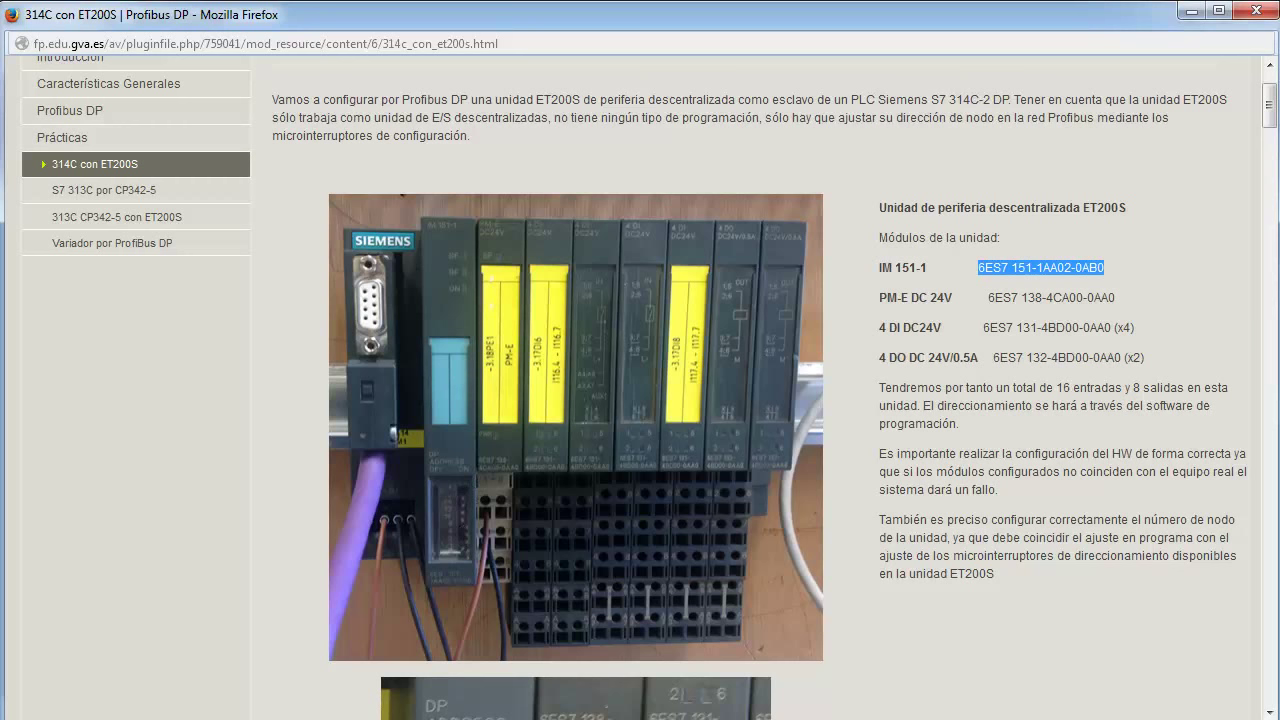
{"action": "key", "text": "alt+Tab"}
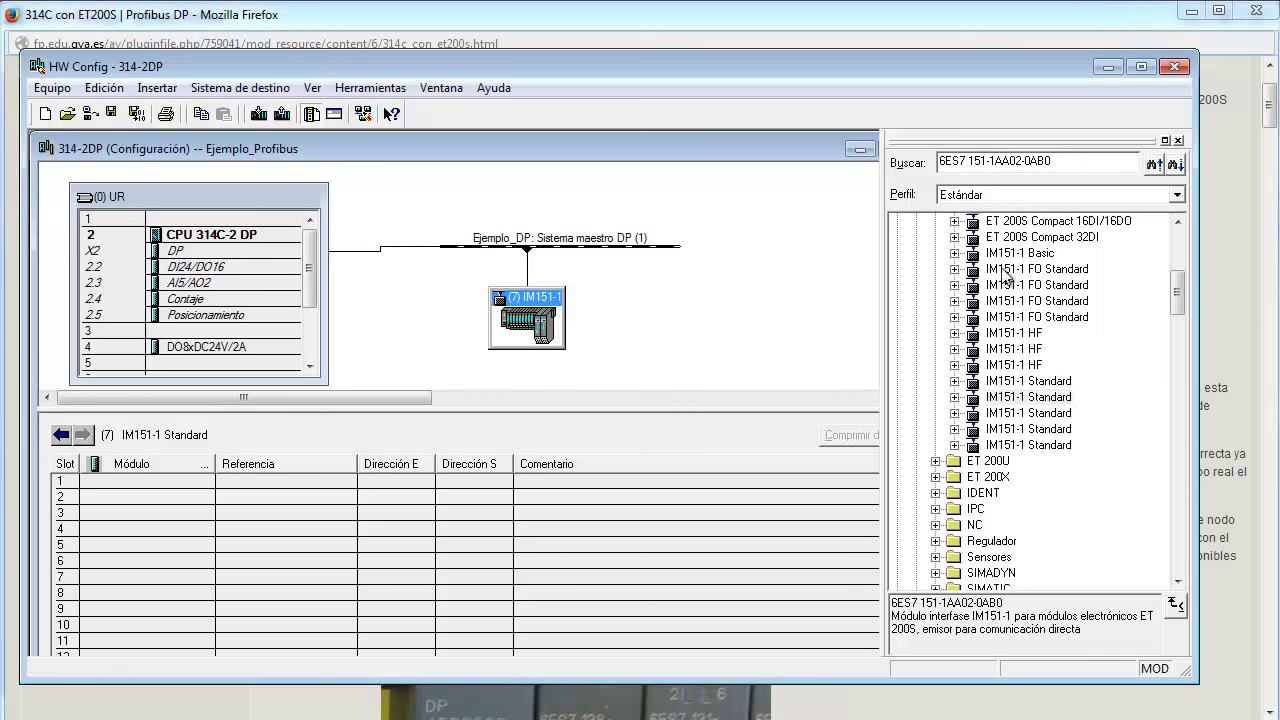
{"action": "left_click", "coordinate": [1036, 401]}
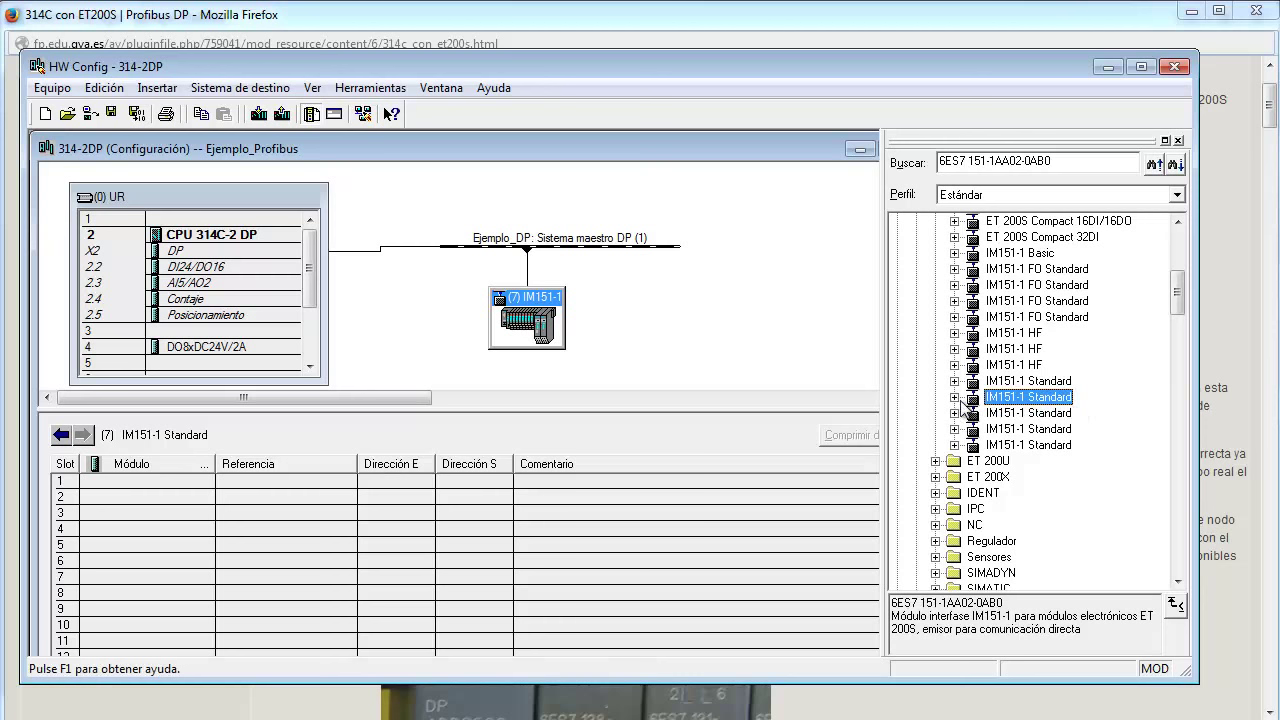
{"action": "left_click", "coordinate": [954, 398]}
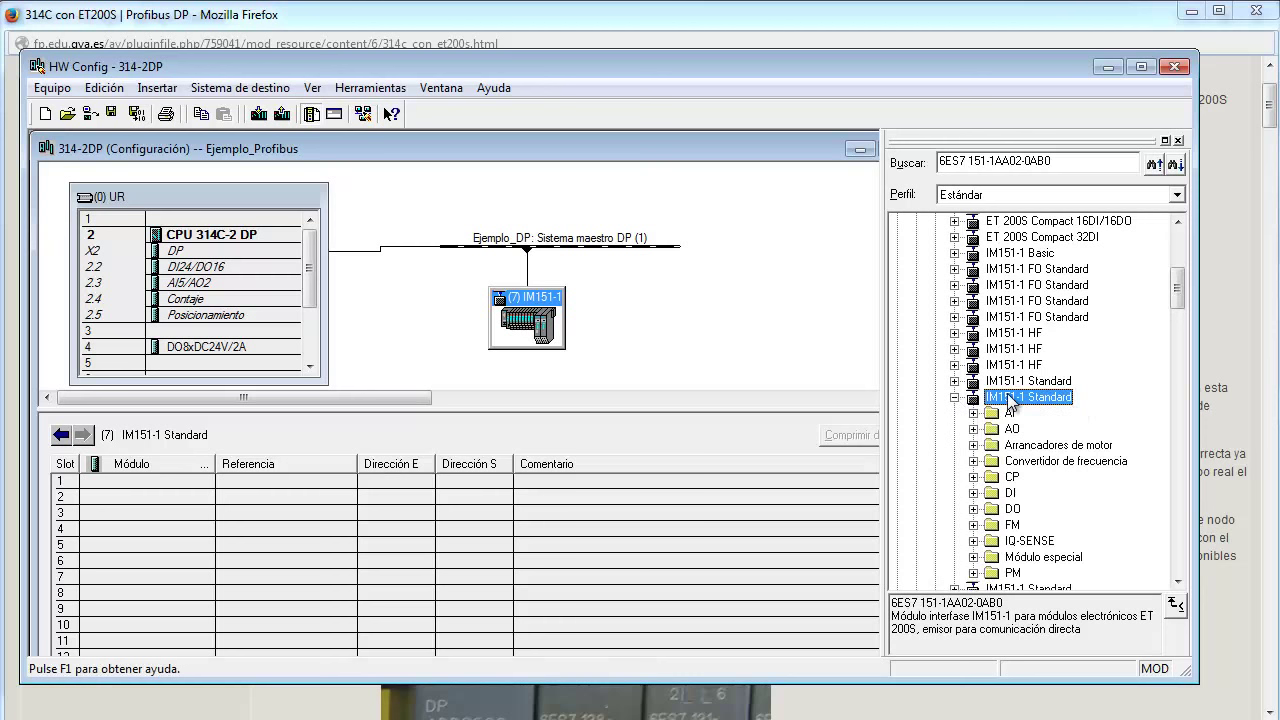
{"action": "scroll", "coordinate": [1012, 400], "scroll_direction": "down", "scroll_amount": 2}
{"action": "scroll", "coordinate": [1008, 350], "scroll_direction": "down", "scroll_amount": 1}
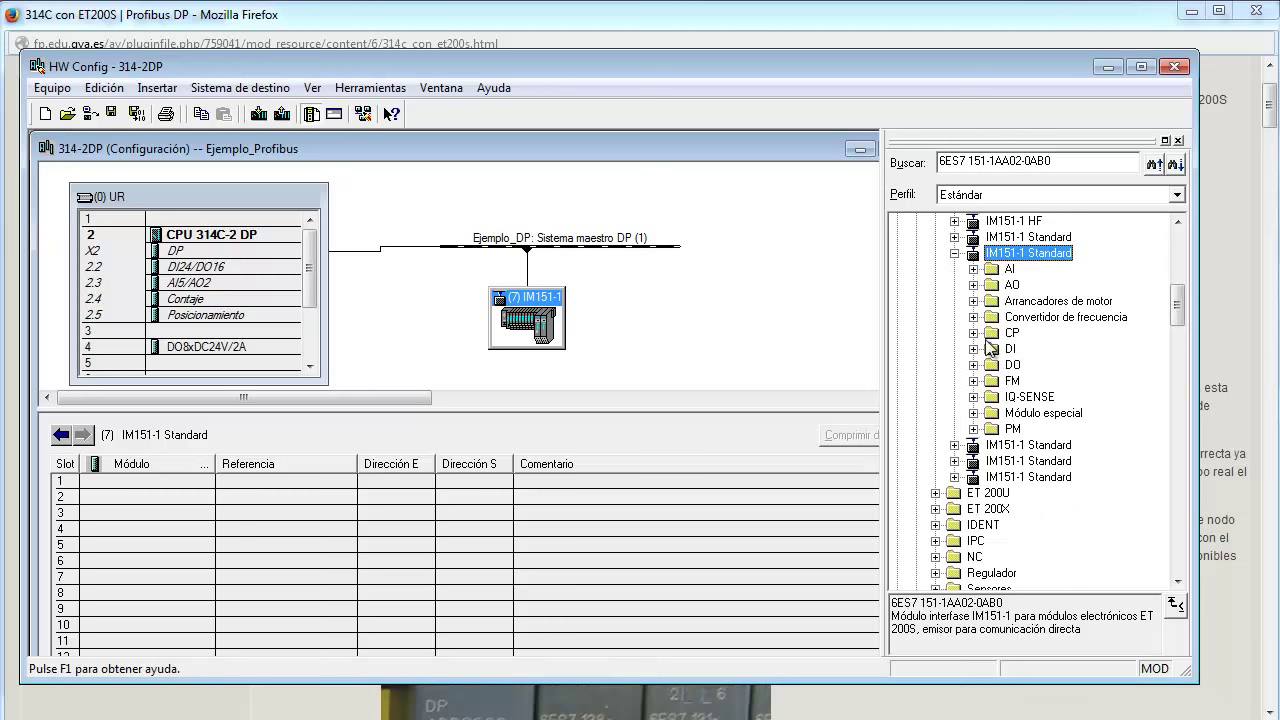
Insert the PM-E DC24V power module 6ES7 138-4CA00-0AA0 from the PM folder into slot 1 of the IM151-1 slave
{"action": "left_click", "coordinate": [973, 429]}
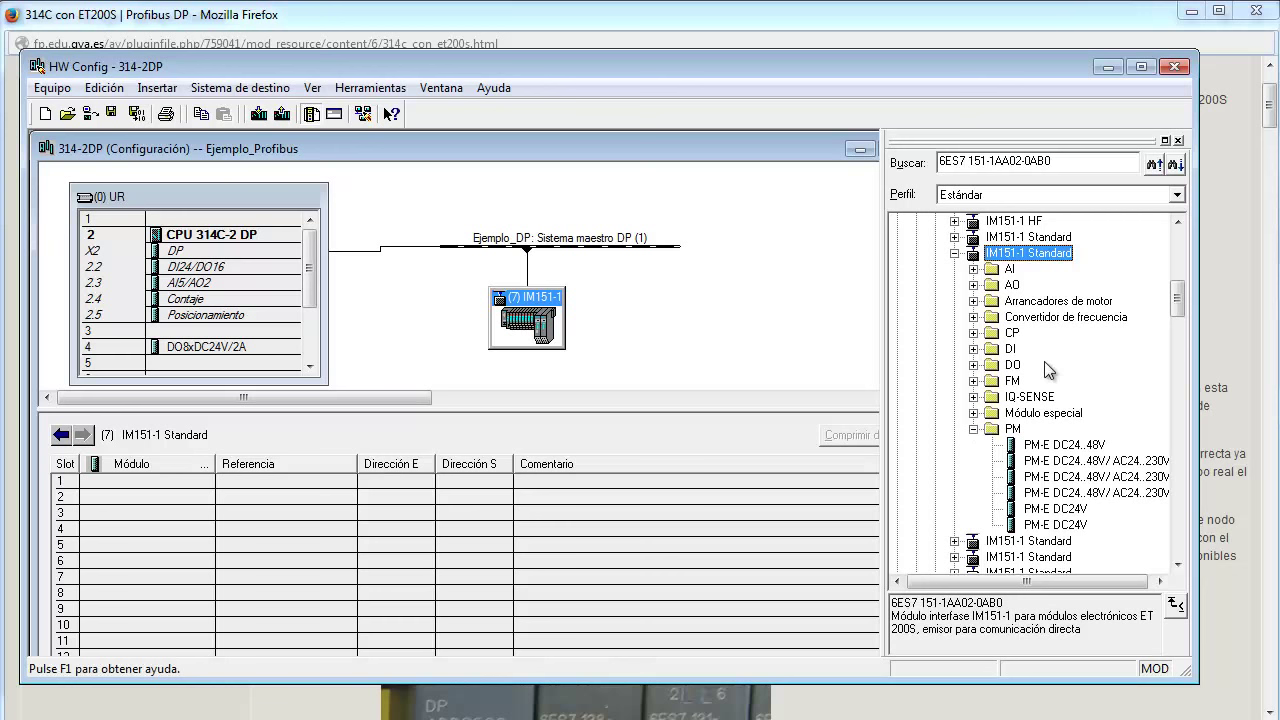
{"action": "scroll", "coordinate": [1050, 380], "scroll_direction": "down", "scroll_amount": 2}
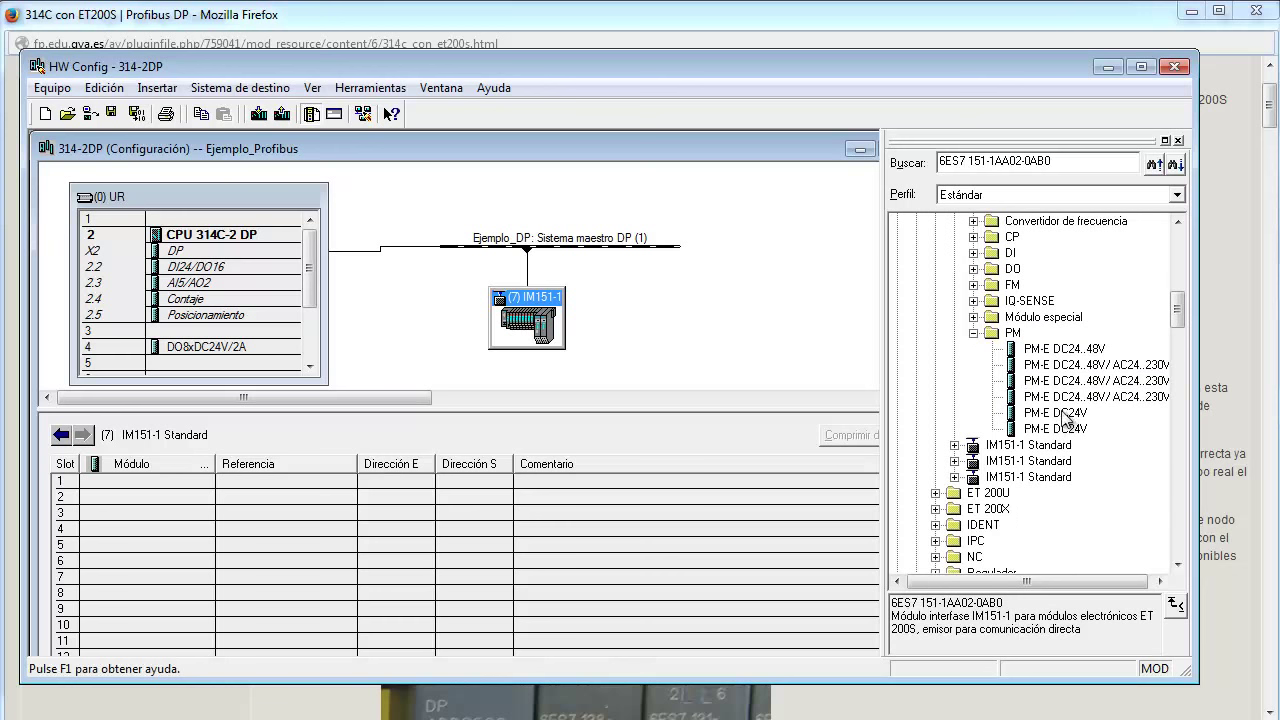
{"action": "left_click", "coordinate": [1040, 414]}
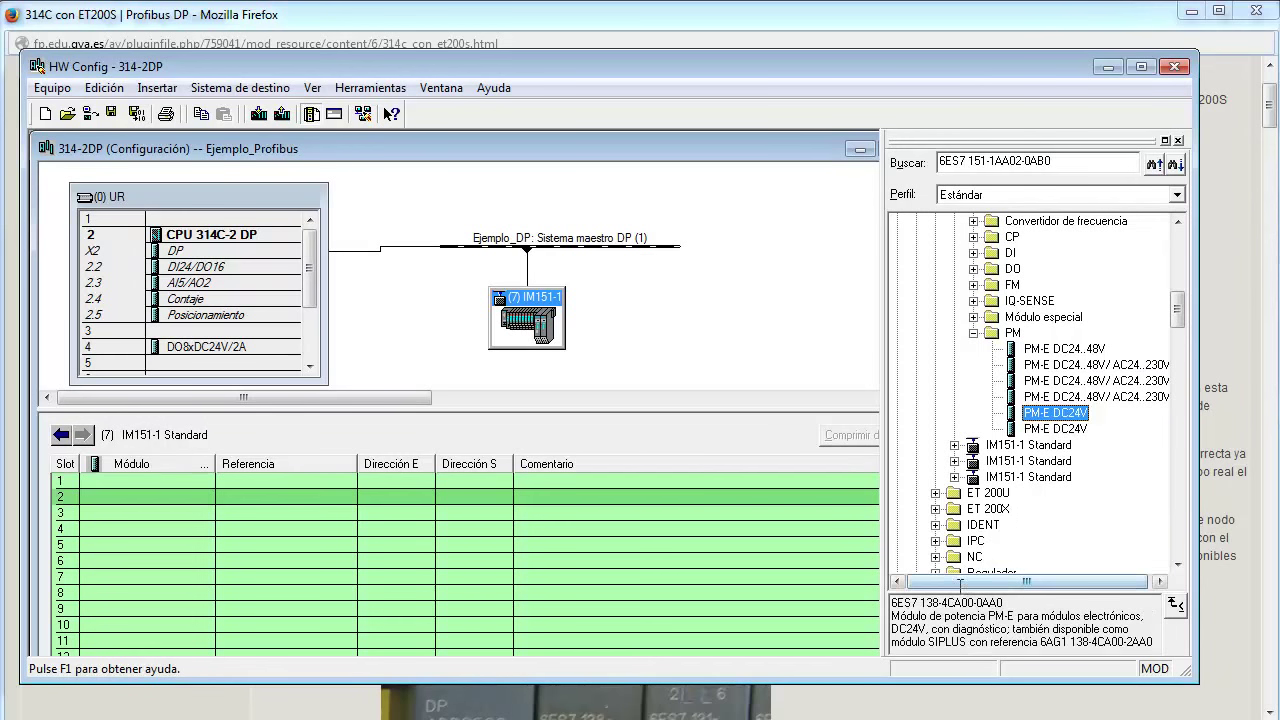
{"action": "left_click", "coordinate": [1070, 429]}
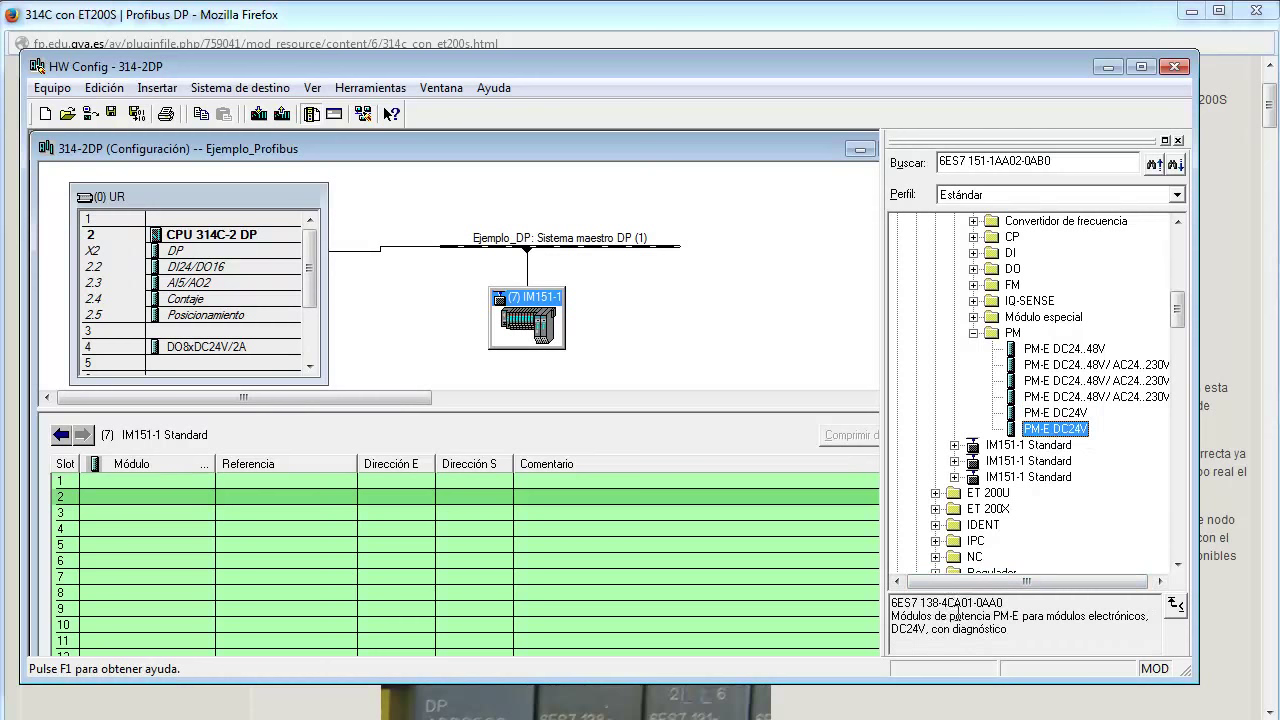
{"action": "left_click", "coordinate": [1064, 414]}
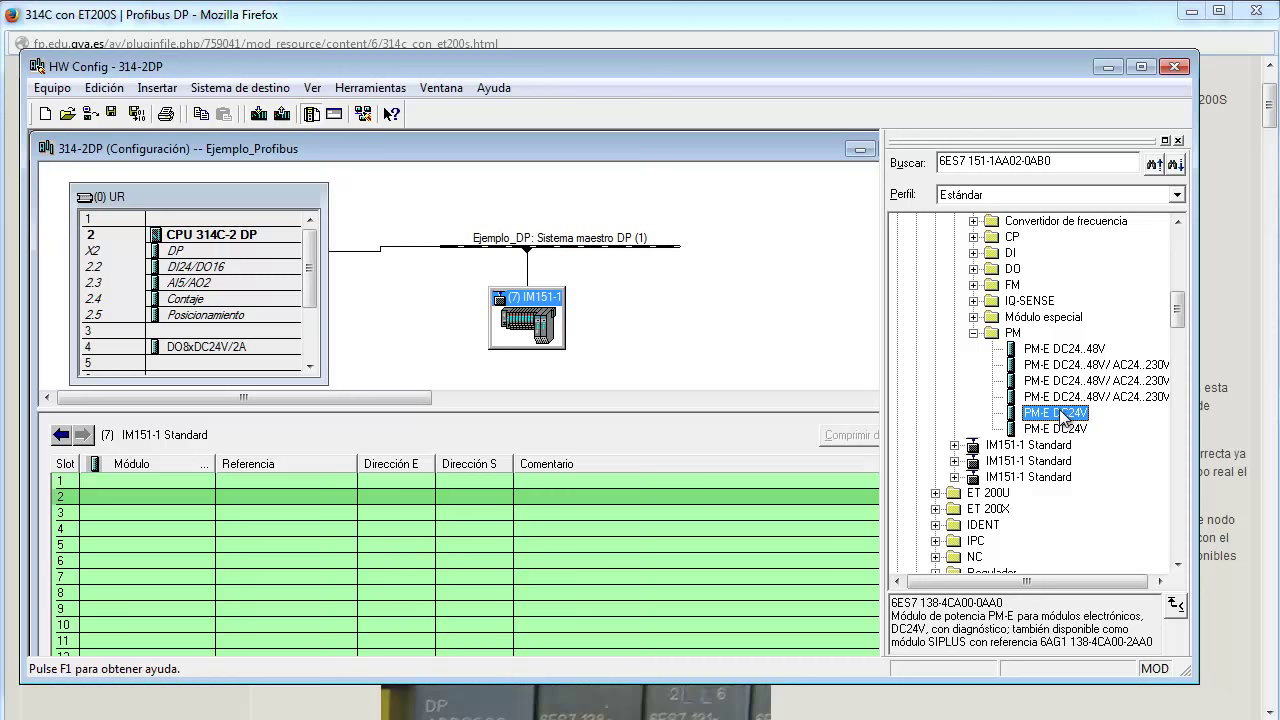
{"action": "left_click_drag", "start_coordinate": [1064, 418], "coordinate": [121, 485]}
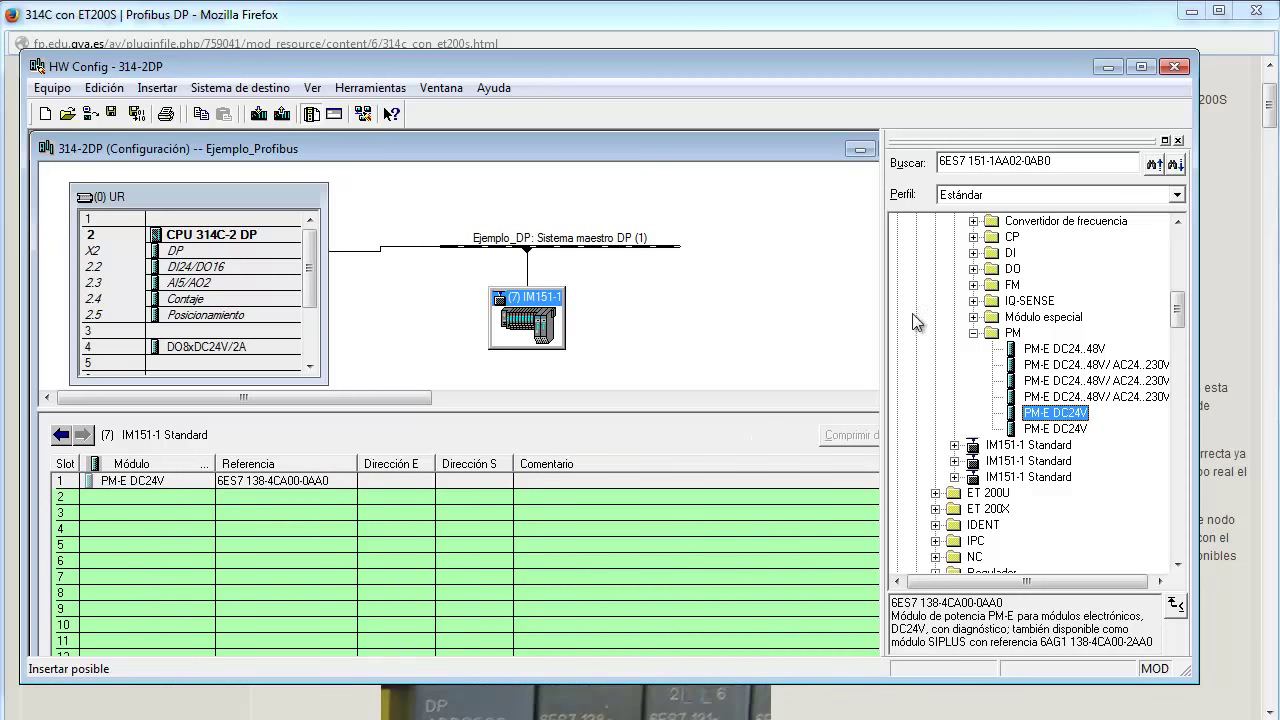
Verify reference 6ES7 131-4BD00-0AA0 against the Firefox practice page, and insert that 4DI DC24V ST module into slot 2 of the IM151-1
{"action": "left_click", "coordinate": [973, 254]}
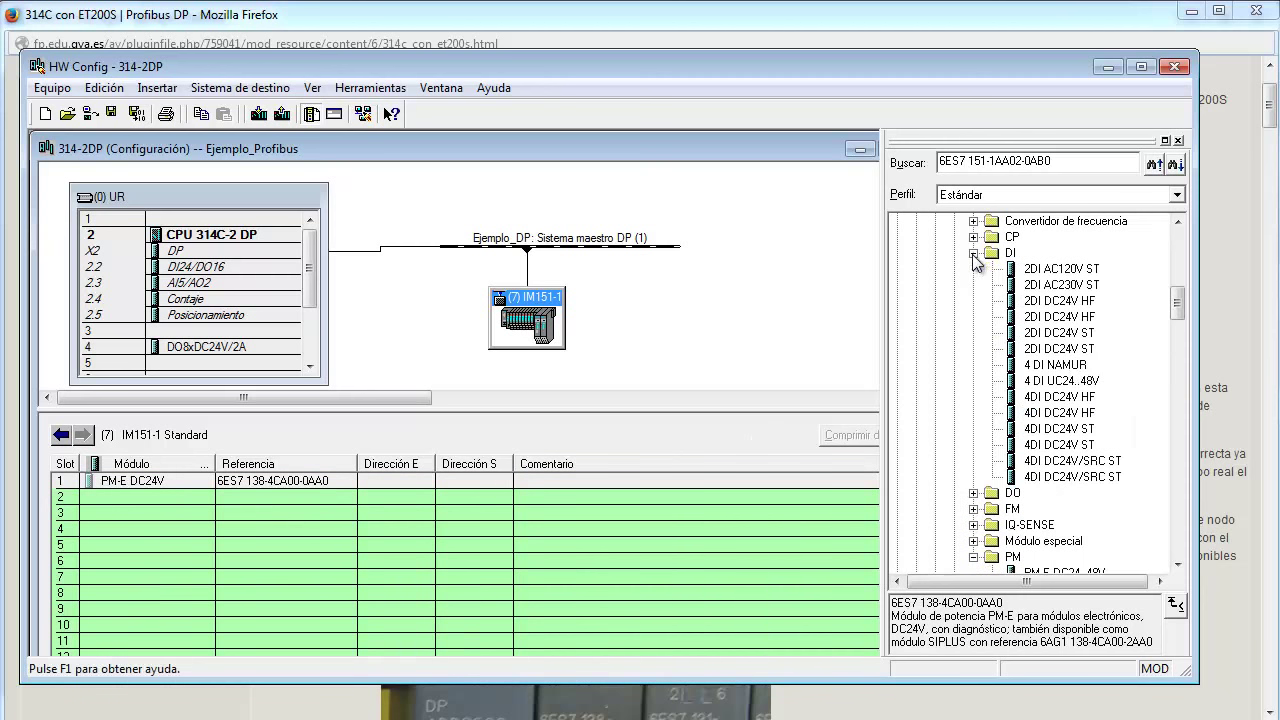
{"action": "left_click", "coordinate": [1044, 432]}
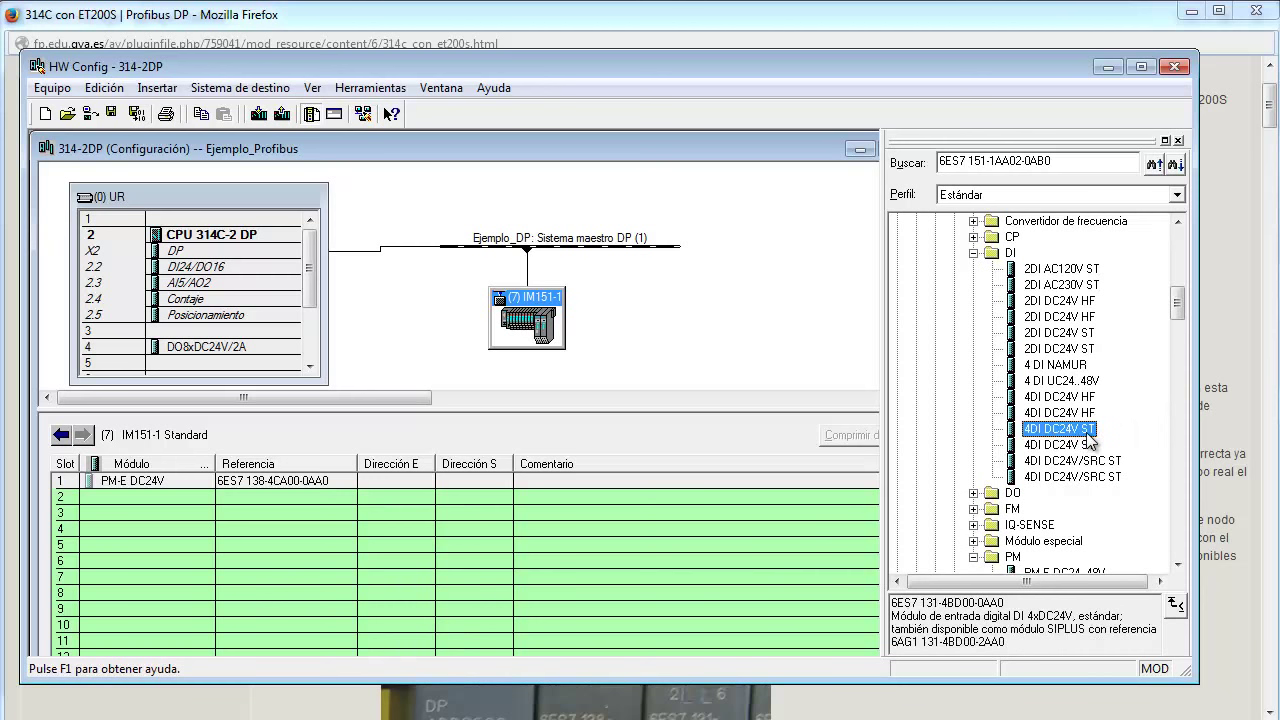
{"action": "left_click_drag", "start_coordinate": [940, 603], "coordinate": [976, 603]}
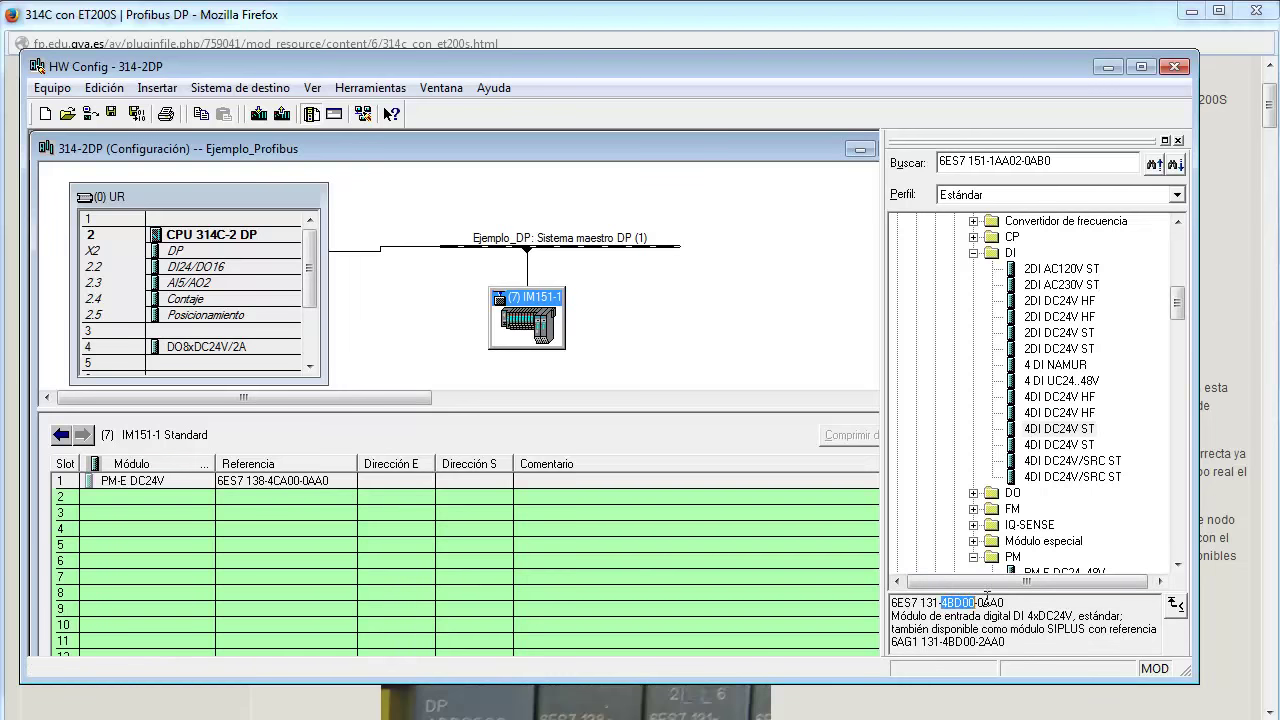
{"action": "left_click", "coordinate": [1013, 600]}
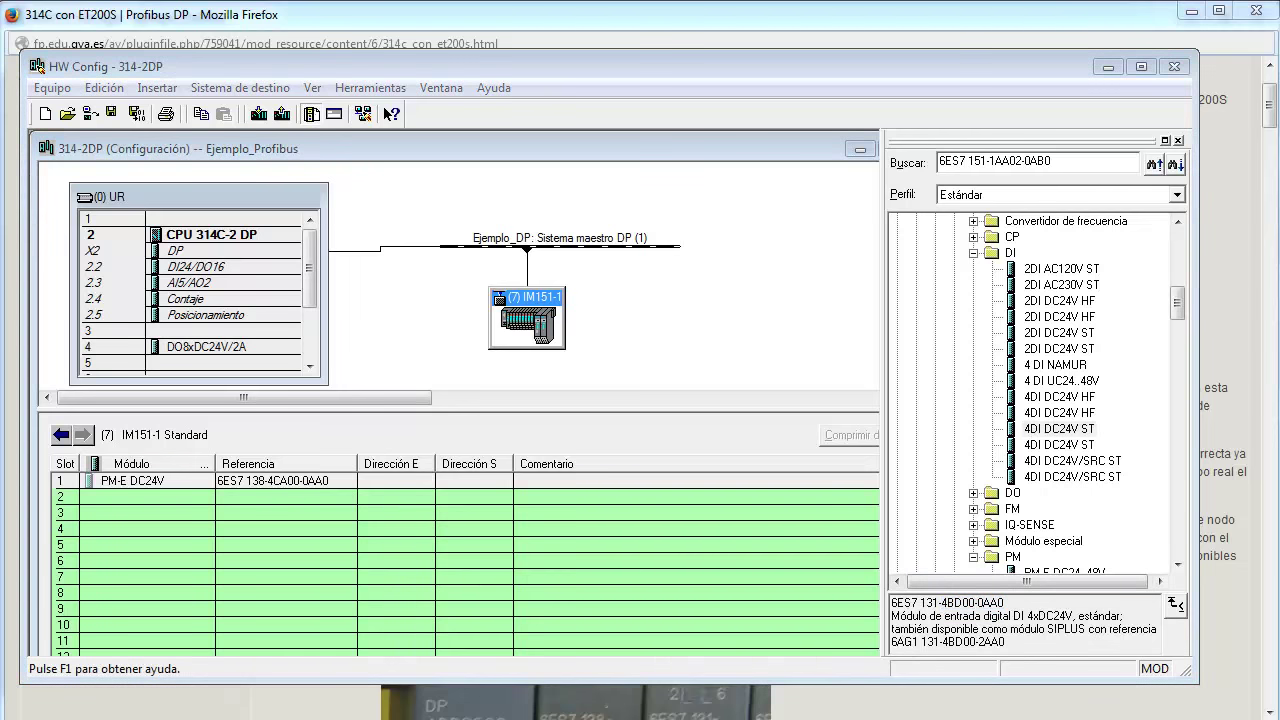
{"action": "left_click", "coordinate": [260, 706]}
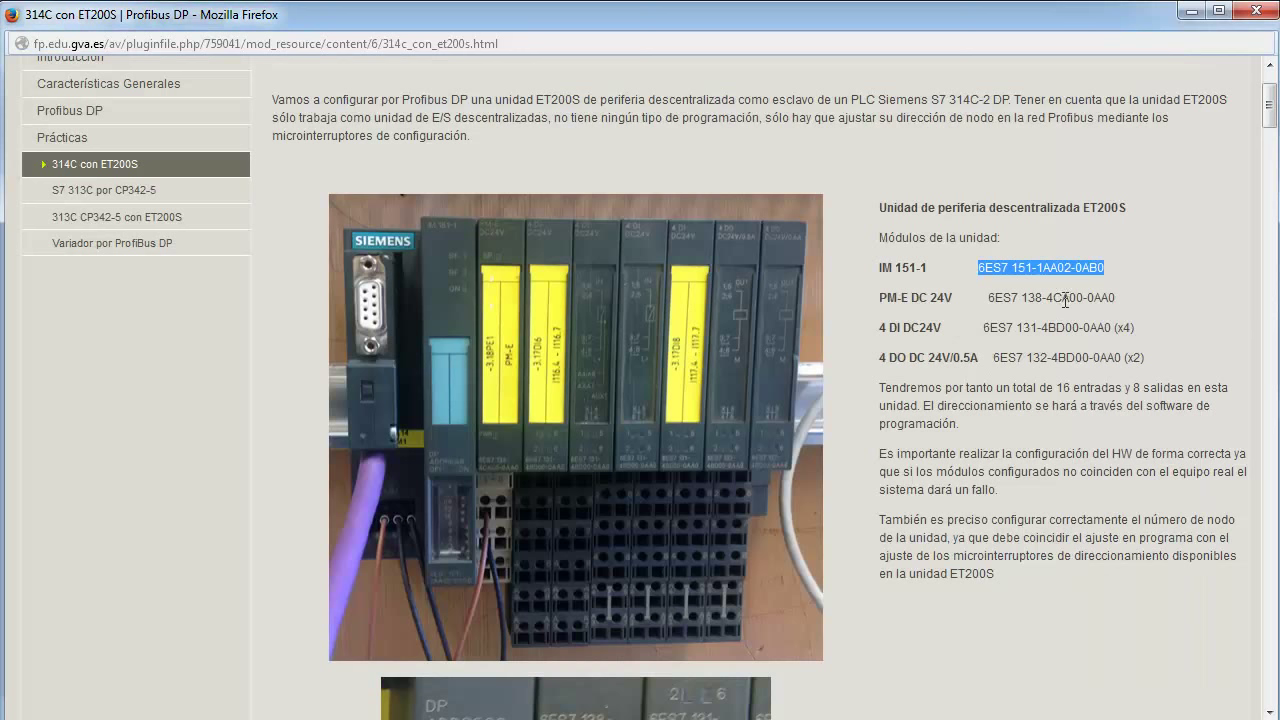
{"action": "left_click", "coordinate": [1075, 335]}
{"action": "left_click_drag", "start_coordinate": [1042, 328], "coordinate": [1088, 327]}
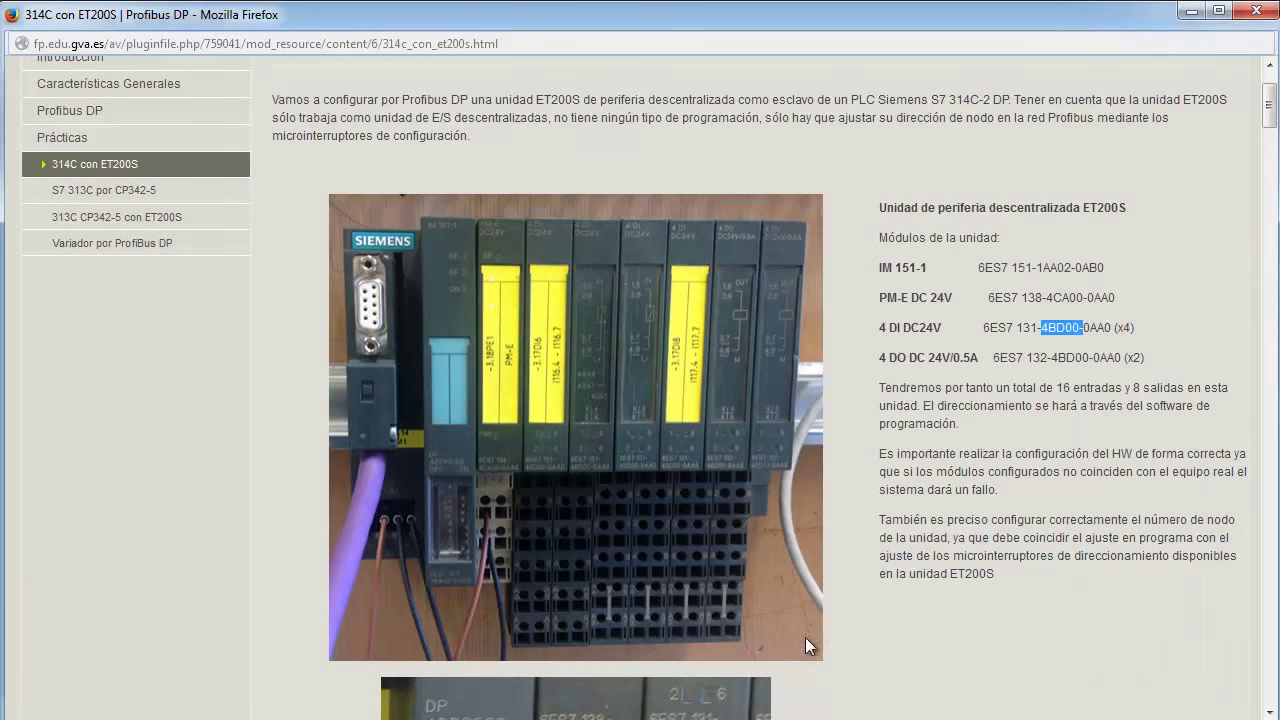
{"action": "key", "text": "alt+Tab"}
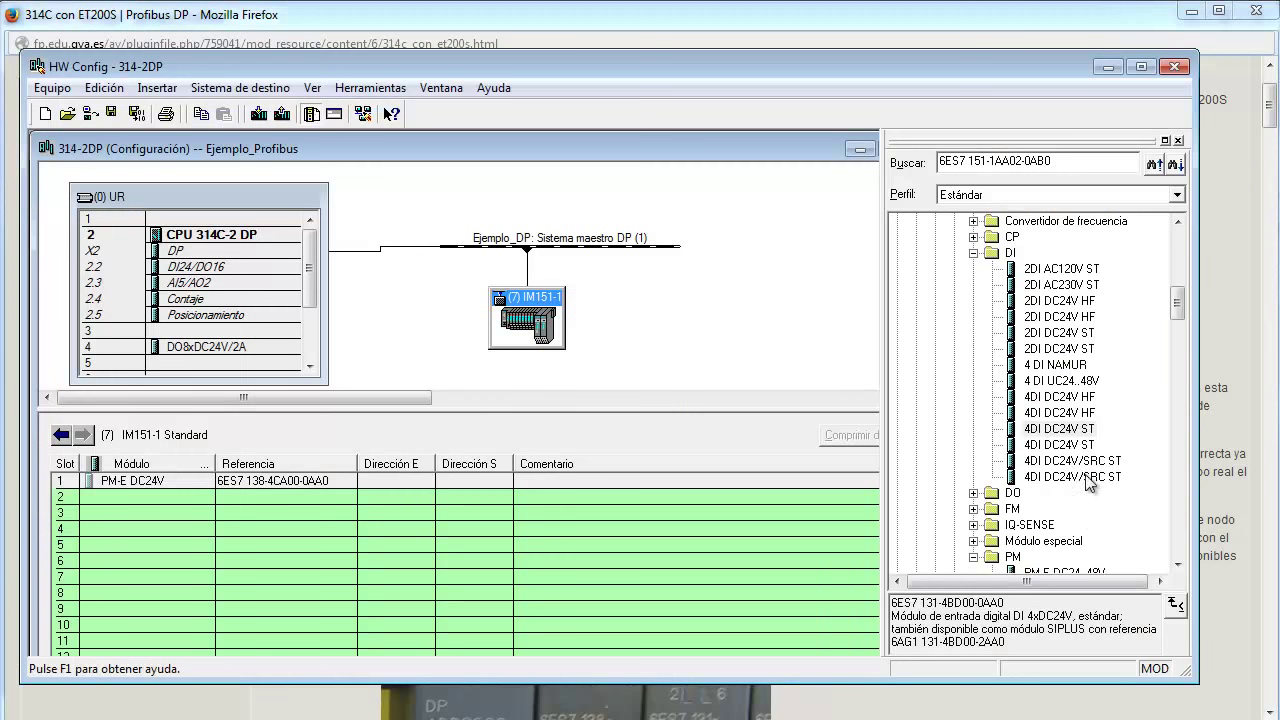
{"action": "left_click", "coordinate": [1047, 431]}
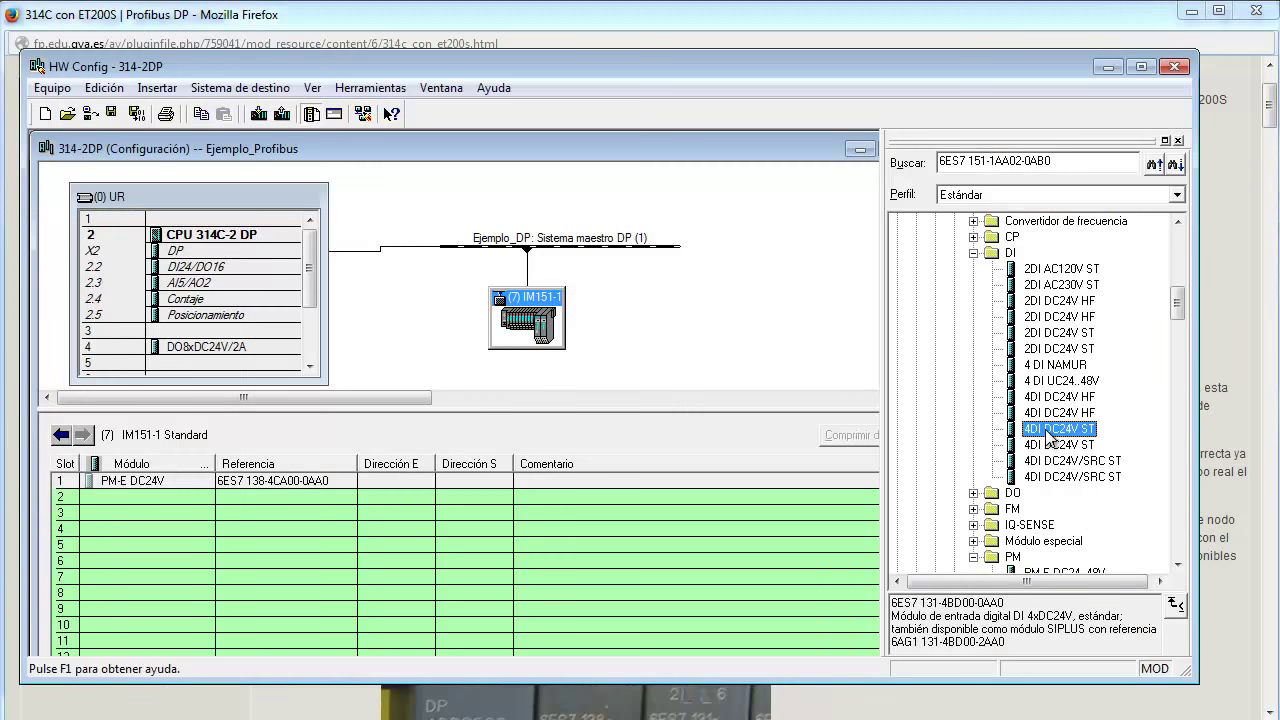
{"action": "left_click_drag", "start_coordinate": [1047, 438], "coordinate": [178, 493]}
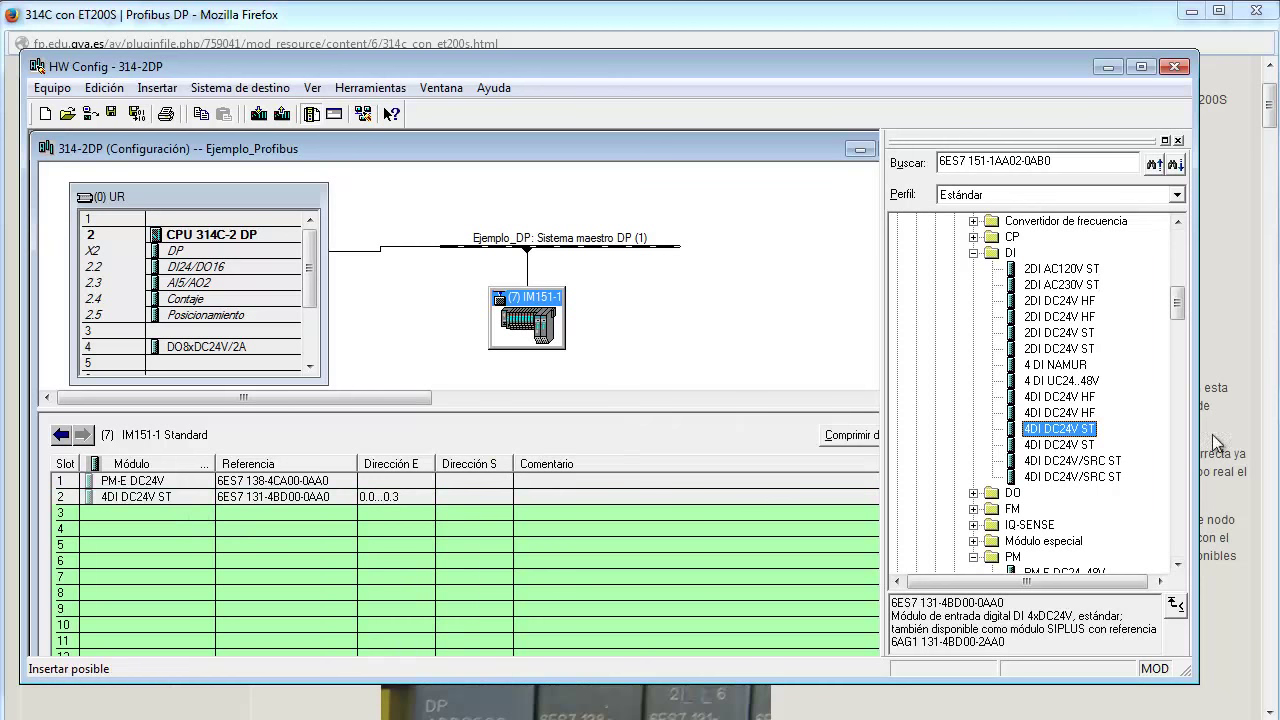
Insert 4DI DC24V ST modules 6ES7 131-4BD00-0AA0 into slots 3, 4 and 5 of the IM151-1, and check the Firefox module list
{"action": "left_click_drag", "start_coordinate": [1058, 437], "coordinate": [308, 518]}
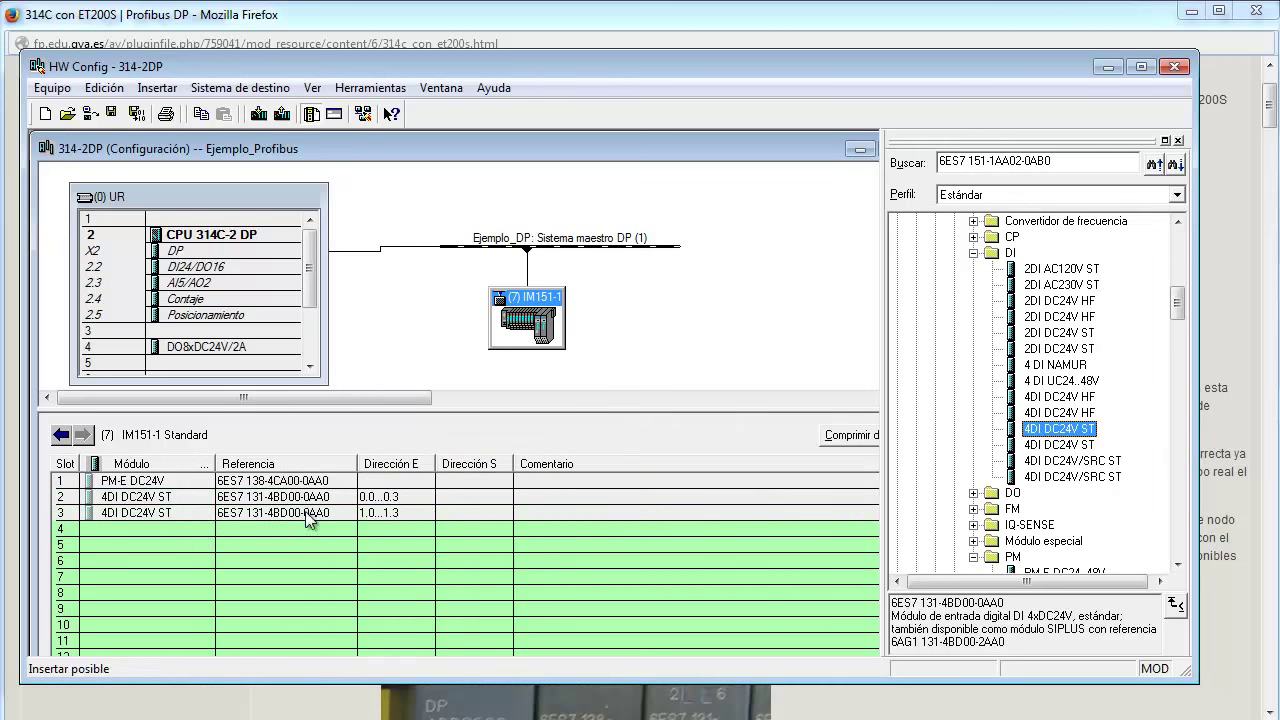
{"action": "left_click_drag", "start_coordinate": [1062, 434], "coordinate": [183, 545]}
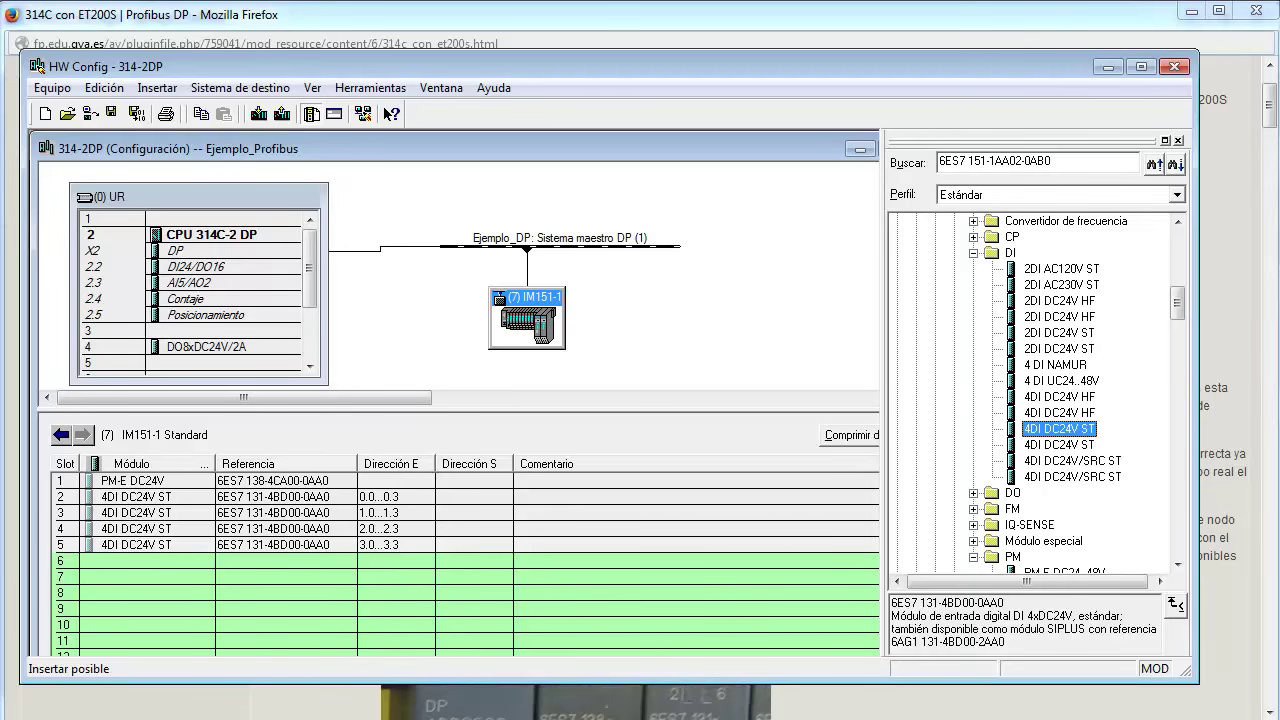
{"action": "left_click", "coordinate": [300, 706]}
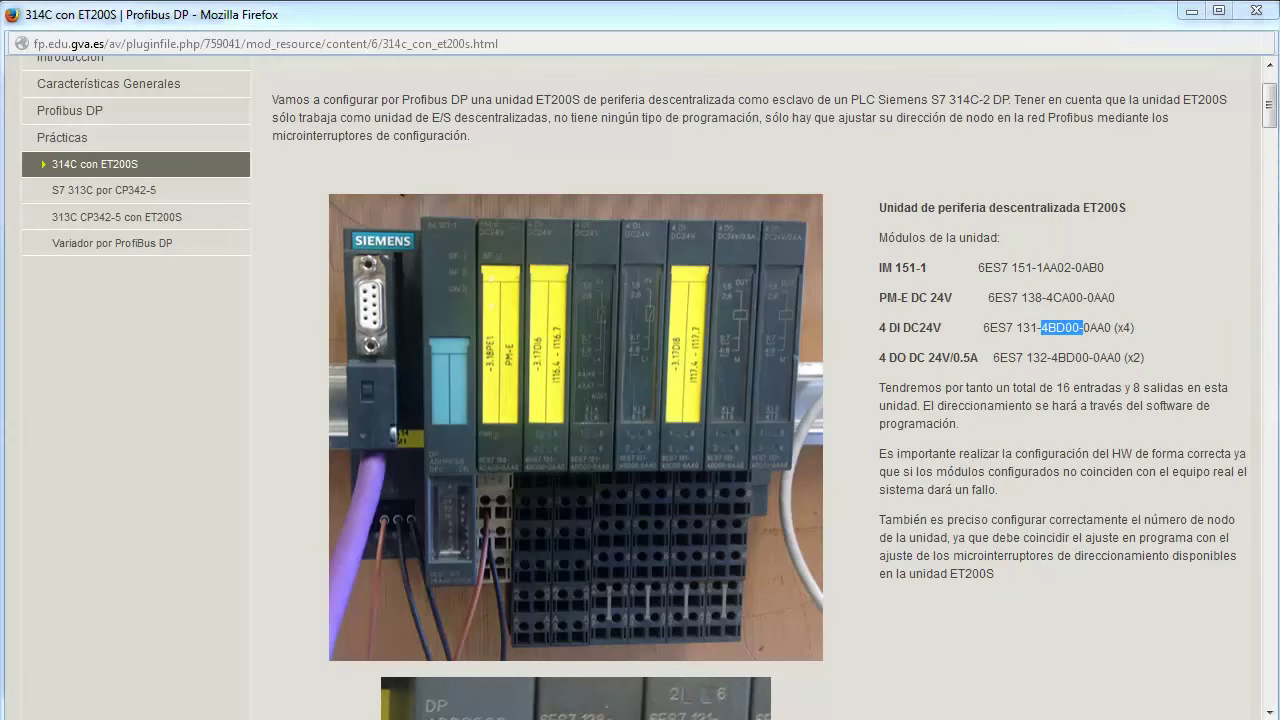
{"action": "key", "text": "alt+Tab"}
Insert two 4DO DC24V/0,5A ST modules 6ES7 132-4BD00-0AA0 from the DO folder into slots 6 and 7 of the IM151-1
{"action": "left_click", "coordinate": [974, 254]}
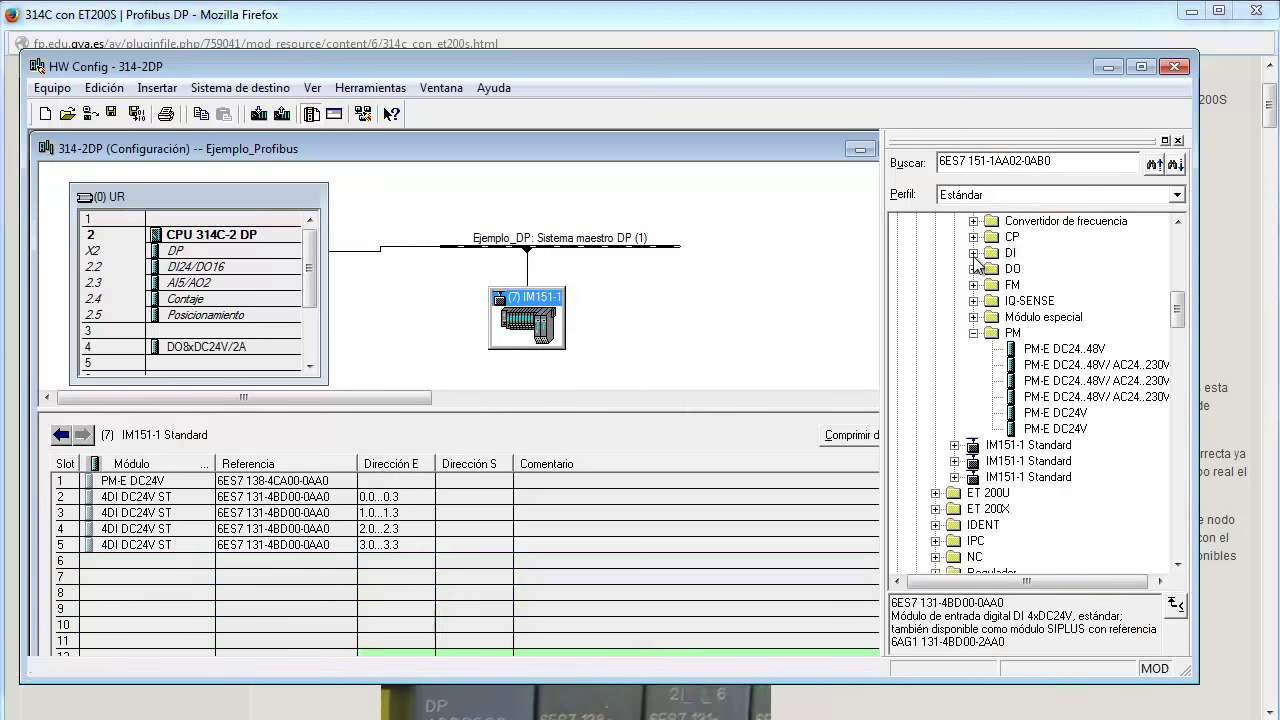
{"action": "left_click", "coordinate": [973, 270]}
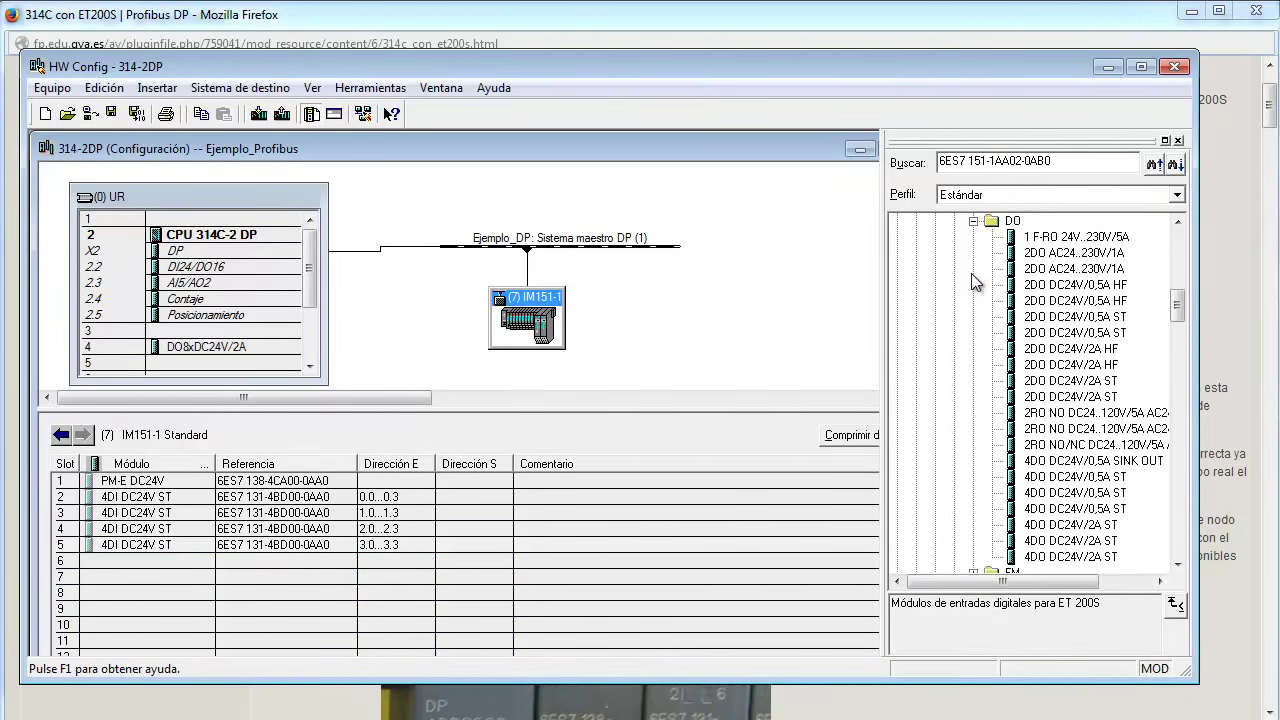
{"action": "left_click", "coordinate": [1054, 477]}
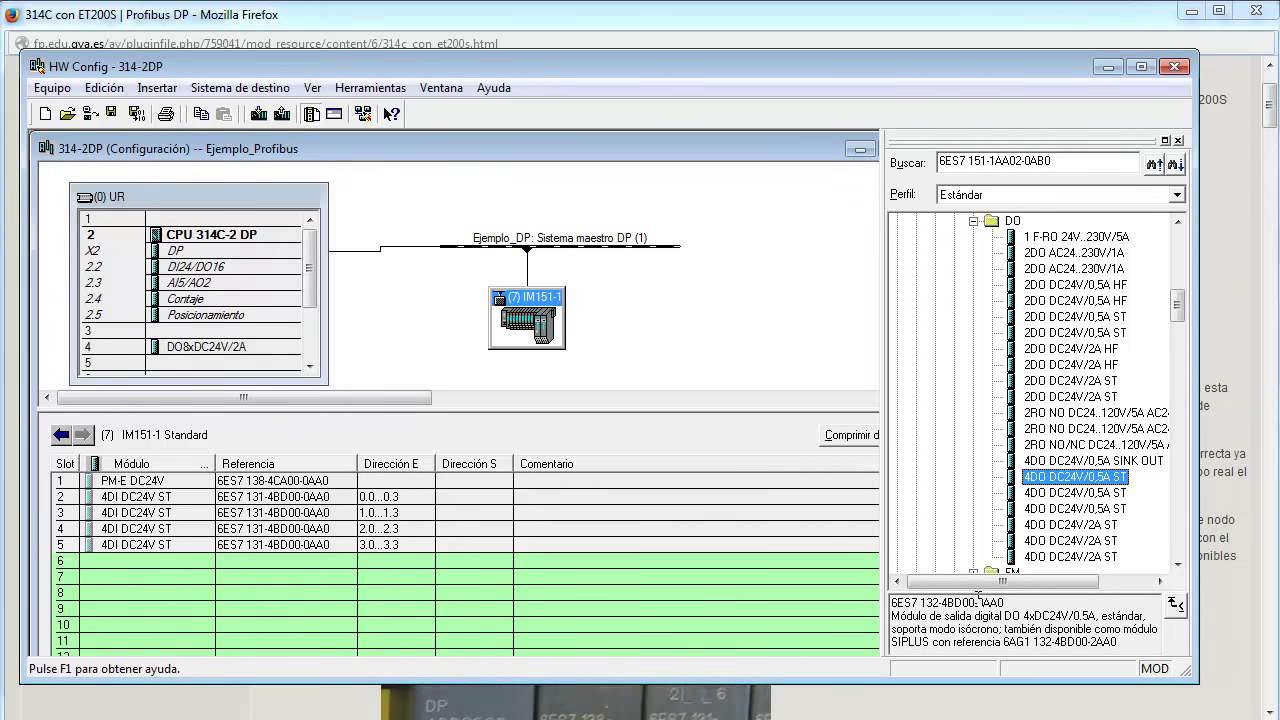
{"action": "left_click", "coordinate": [1075, 493]}
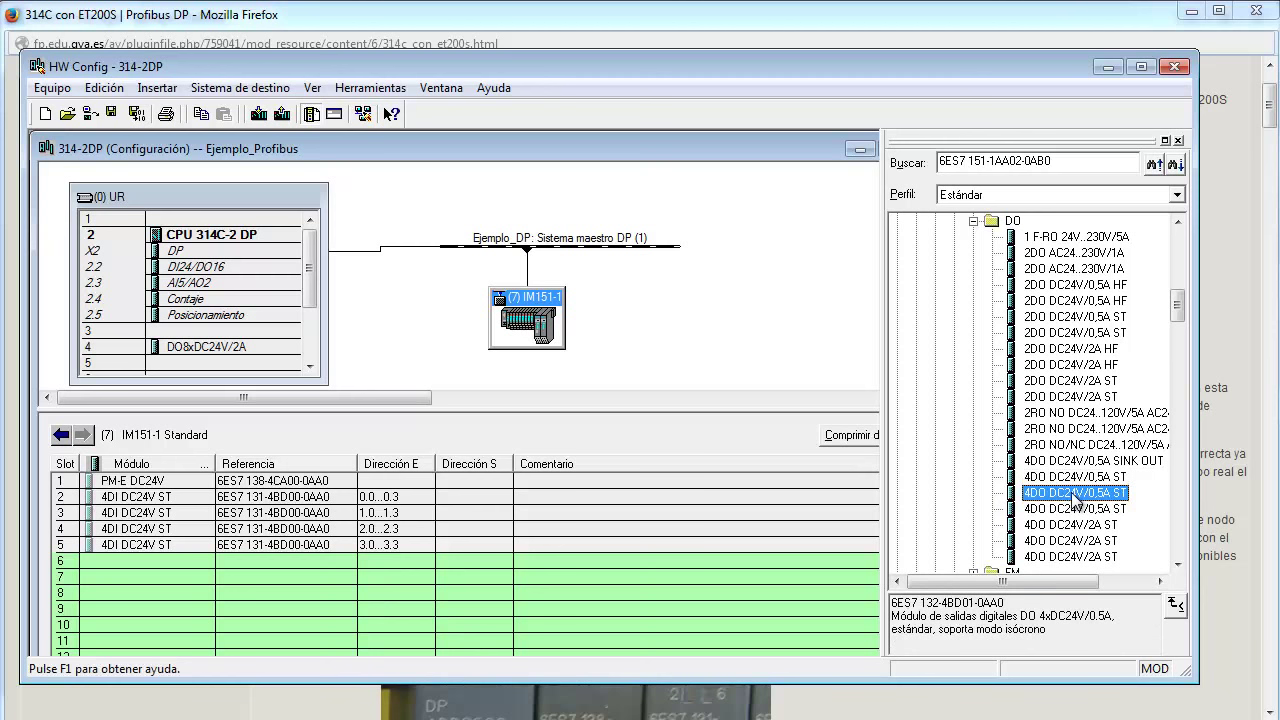
{"action": "left_click", "coordinate": [1075, 480]}
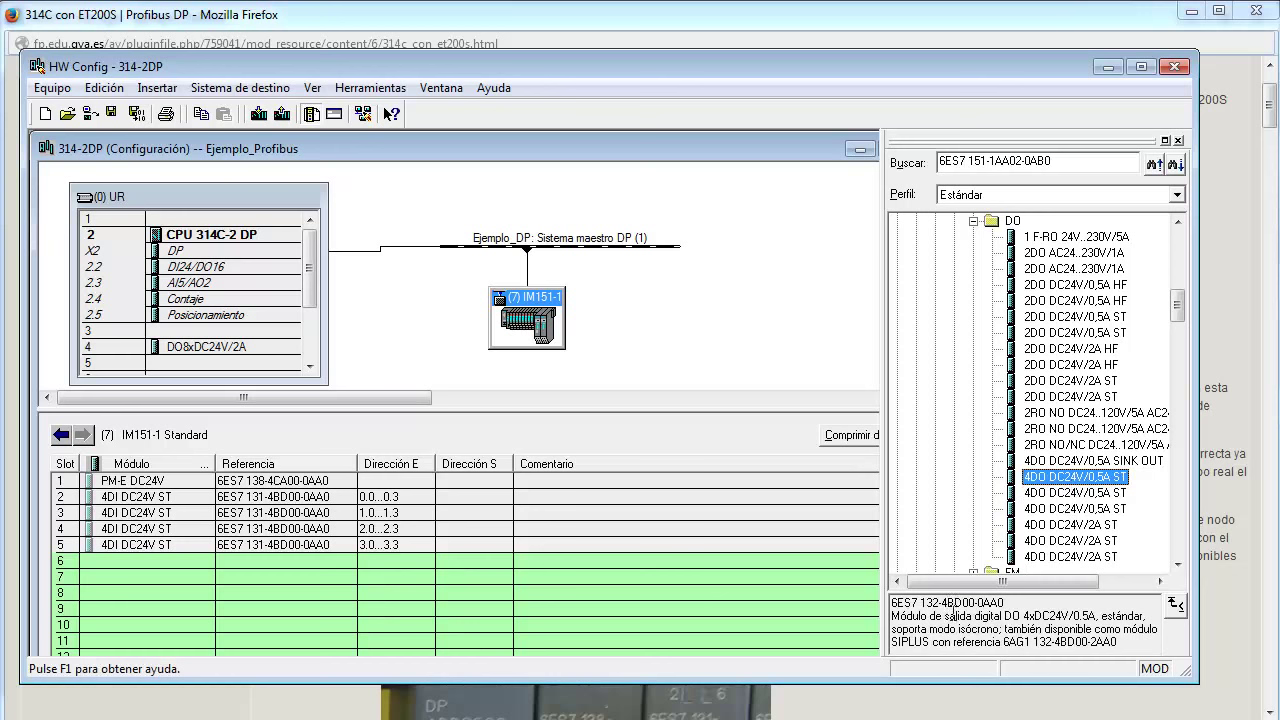
{"action": "left_click_drag", "start_coordinate": [1043, 492], "coordinate": [140, 562]}
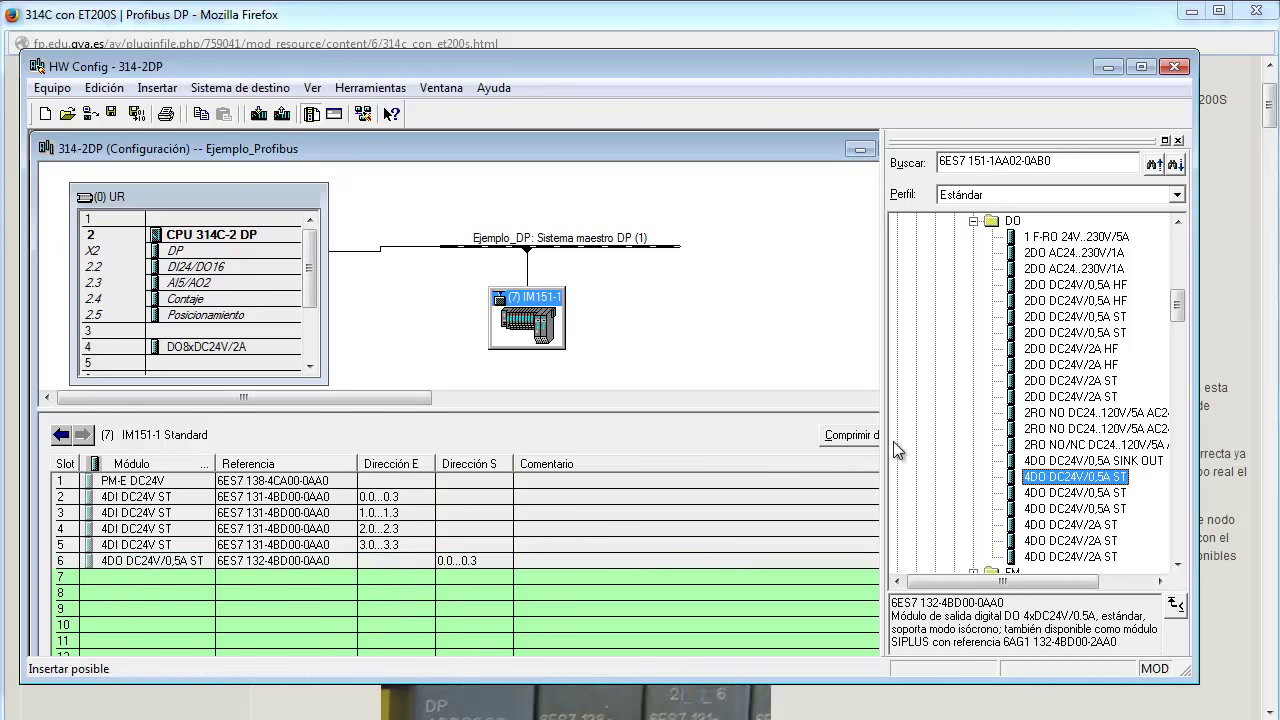
{"action": "left_click_drag", "start_coordinate": [1058, 478], "coordinate": [150, 575]}
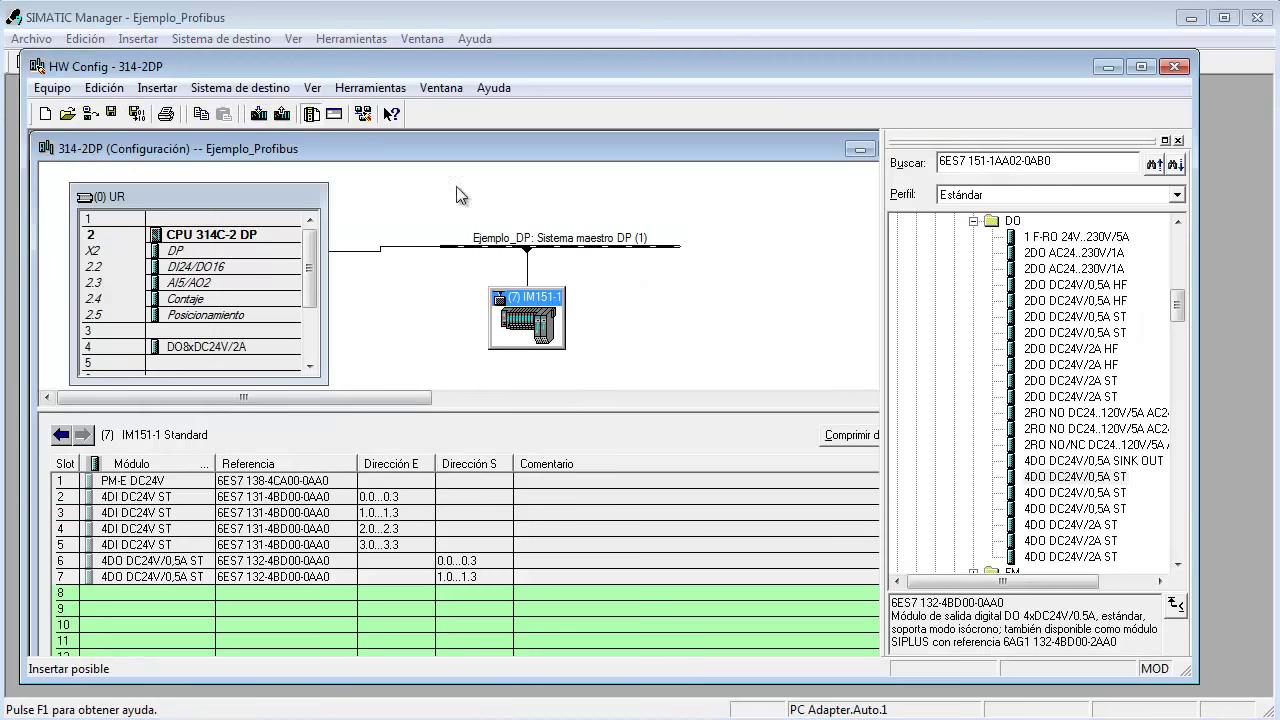
Enlarge the HW Config window and set the input start address of the 4DI module in slot 2 to 7
{"action": "left_click_drag", "start_coordinate": [293, 69], "coordinate": [280, 26]}
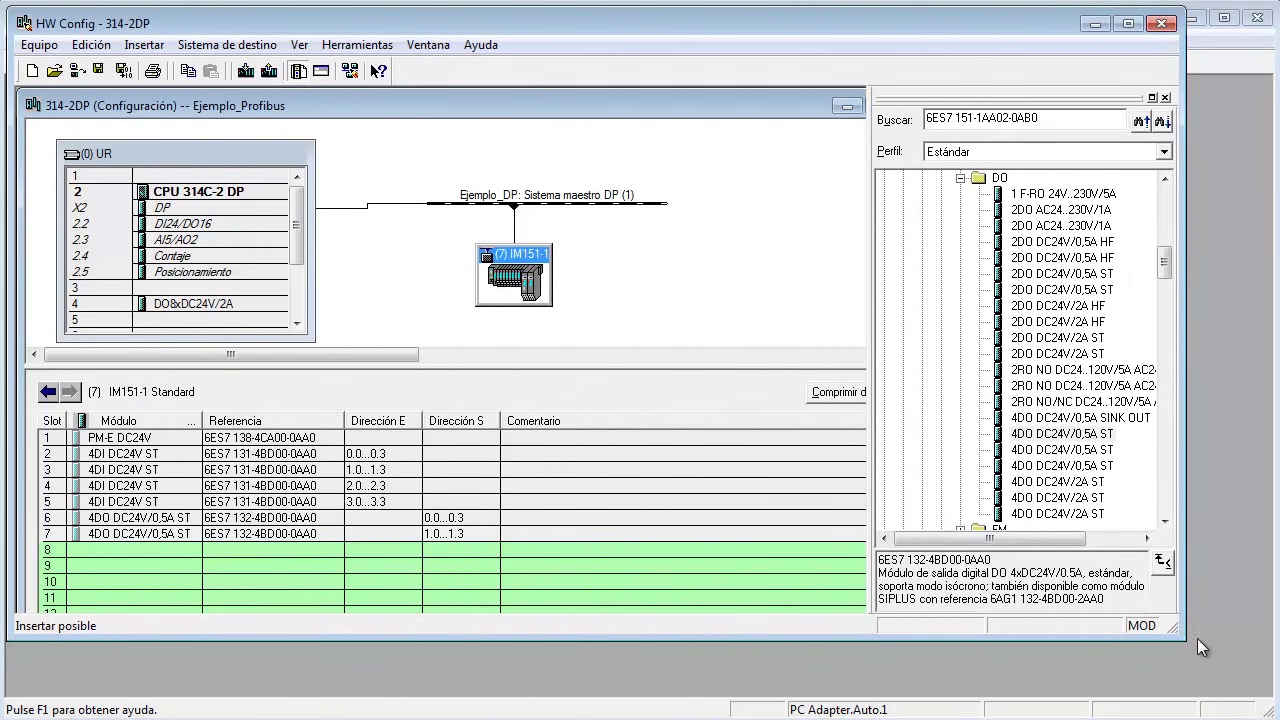
{"action": "left_click_drag", "start_coordinate": [1177, 635], "coordinate": [1174, 688]}
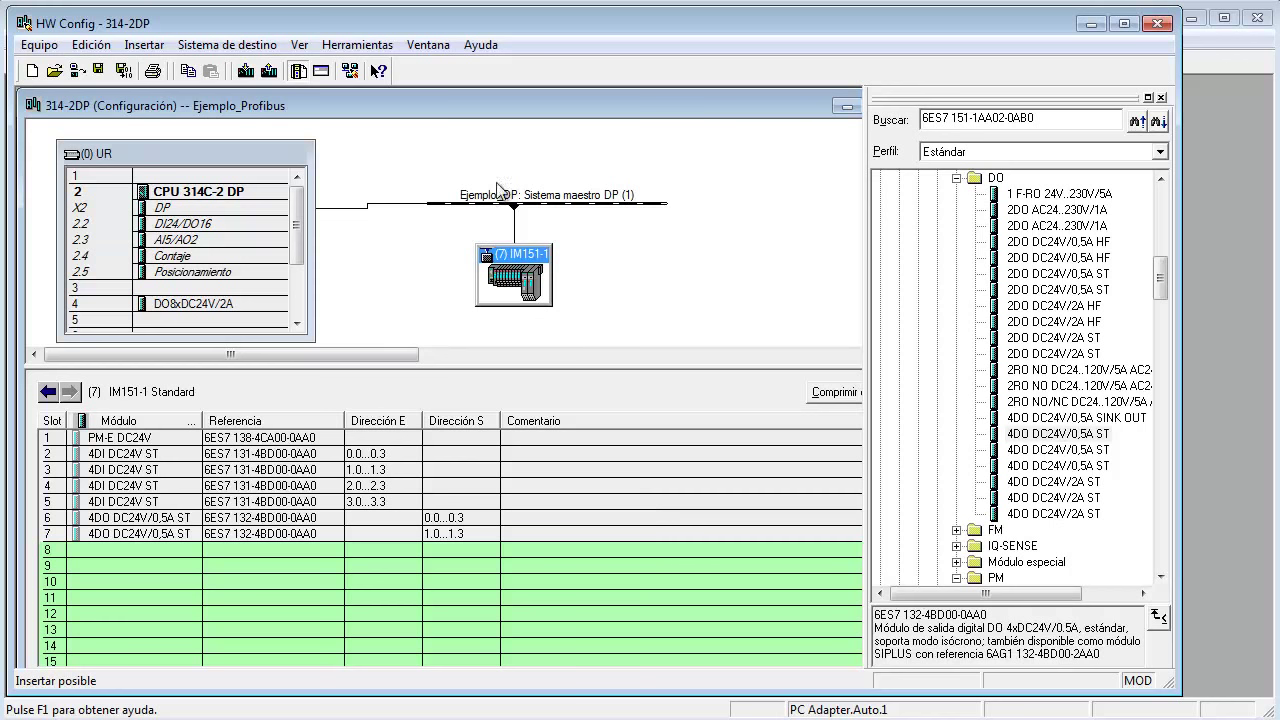
{"action": "left_click", "coordinate": [367, 462]}
{"action": "double_click", "coordinate": [367, 462]}
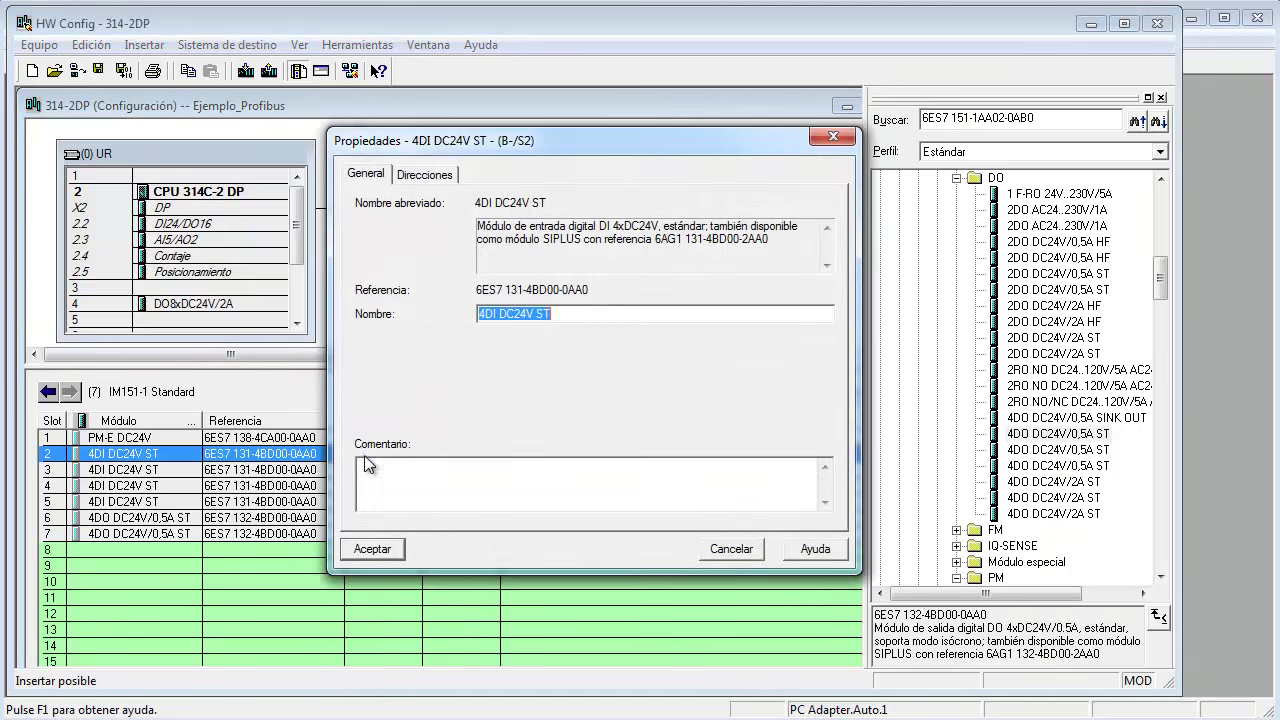
{"action": "left_click", "coordinate": [429, 175]}
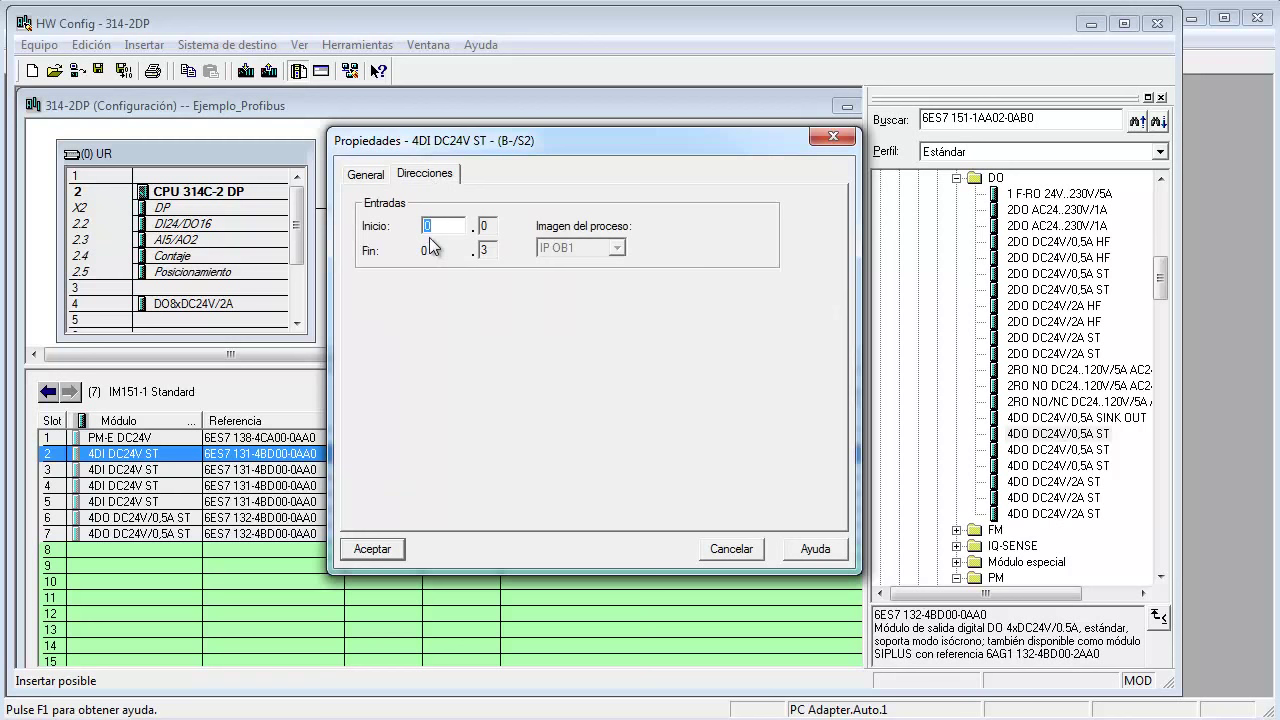
{"action": "type", "text": "7"}
{"action": "left_click", "coordinate": [372, 548]}
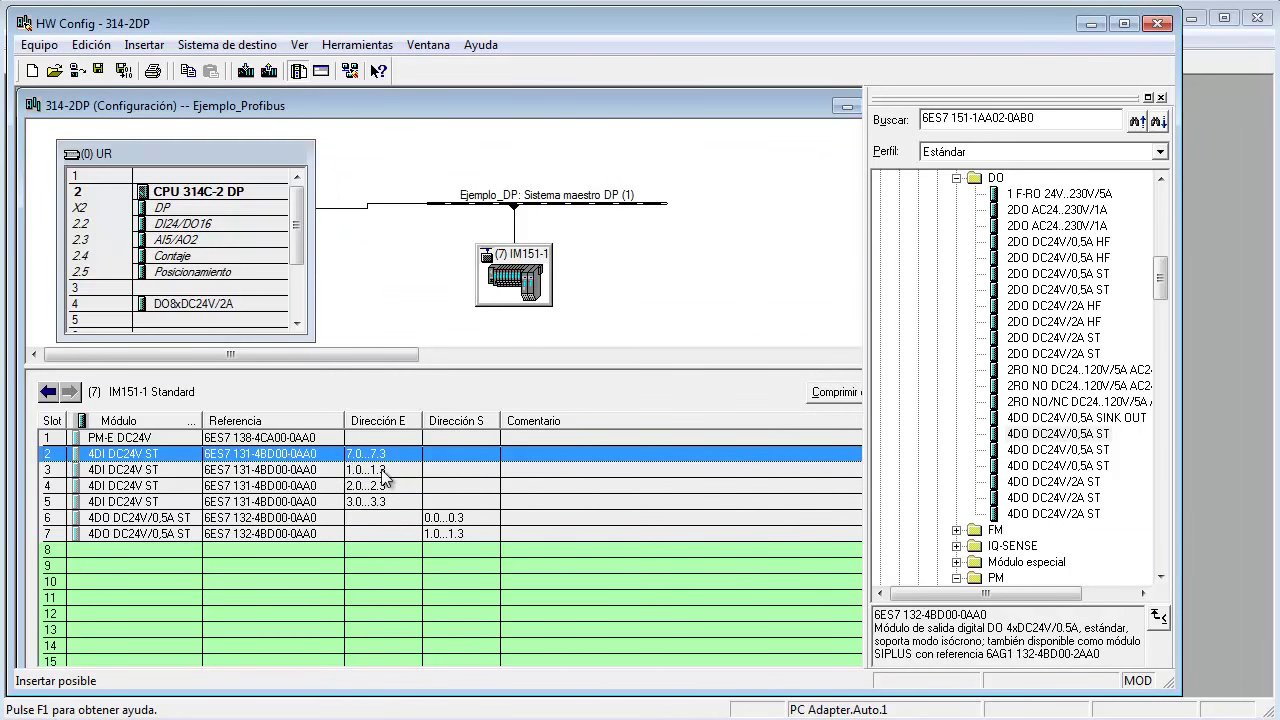
Compress the input addresses of the four 4DI DC24V ST modules in slots 2 to 5 of the IM151-1
{"action": "left_click_drag", "start_coordinate": [388, 480], "coordinate": [372, 478]}
{"action": "key", "text": "shift+Down"}
{"action": "key", "text": "shift+Down"}
{"action": "key", "text": "shift+Down"}
{"action": "key", "text": "shift+Down"}
{"action": "key", "text": "shift+Up"}
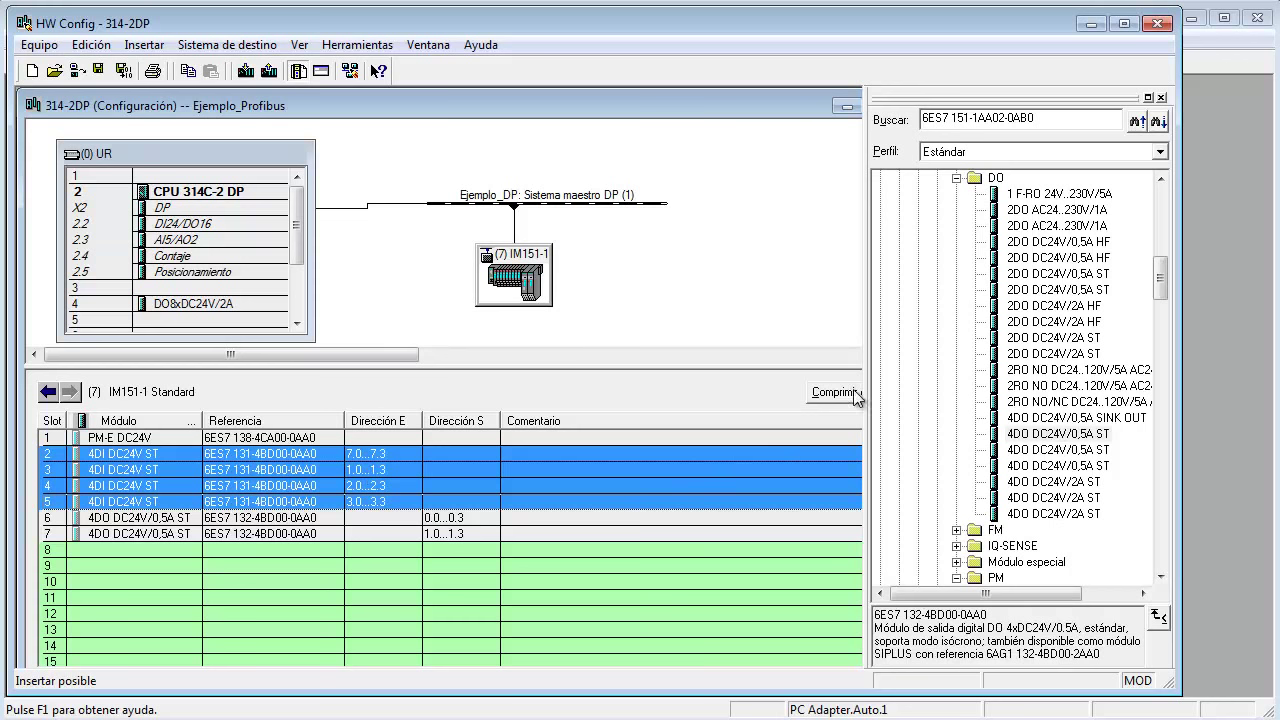
{"action": "left_click_drag", "start_coordinate": [864, 369], "coordinate": [904, 369]}
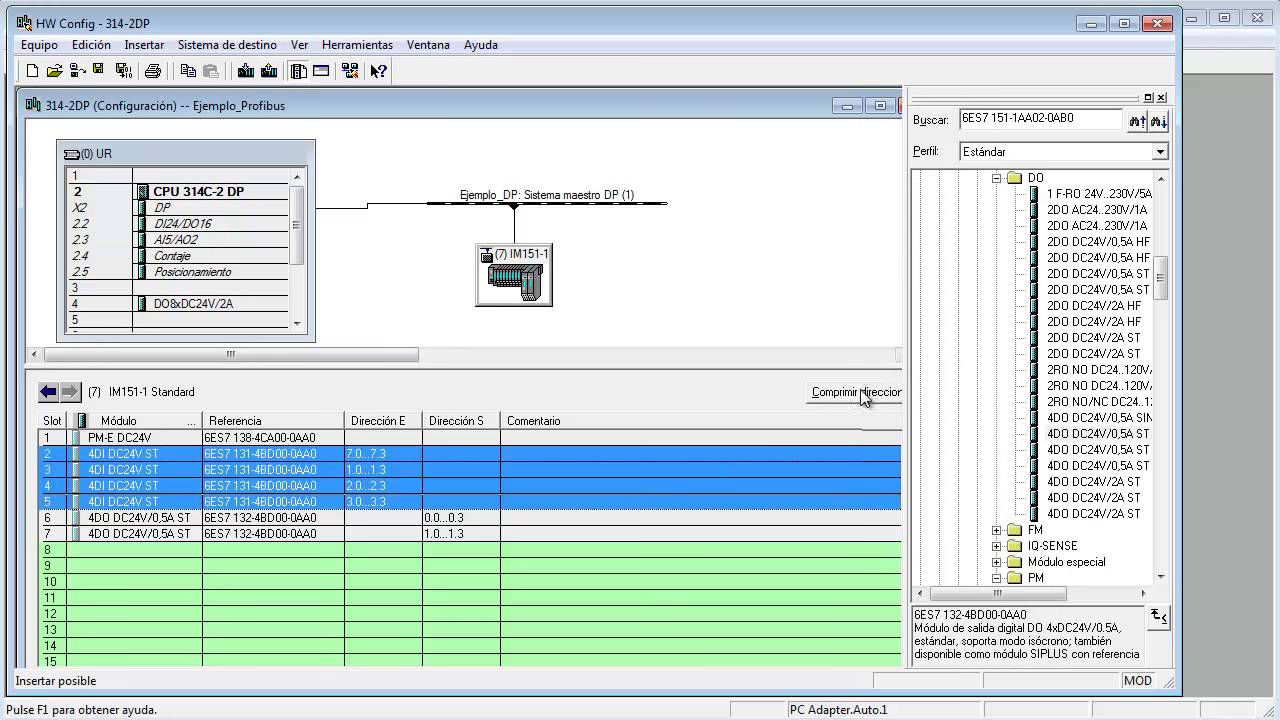
{"action": "left_click", "coordinate": [854, 397]}
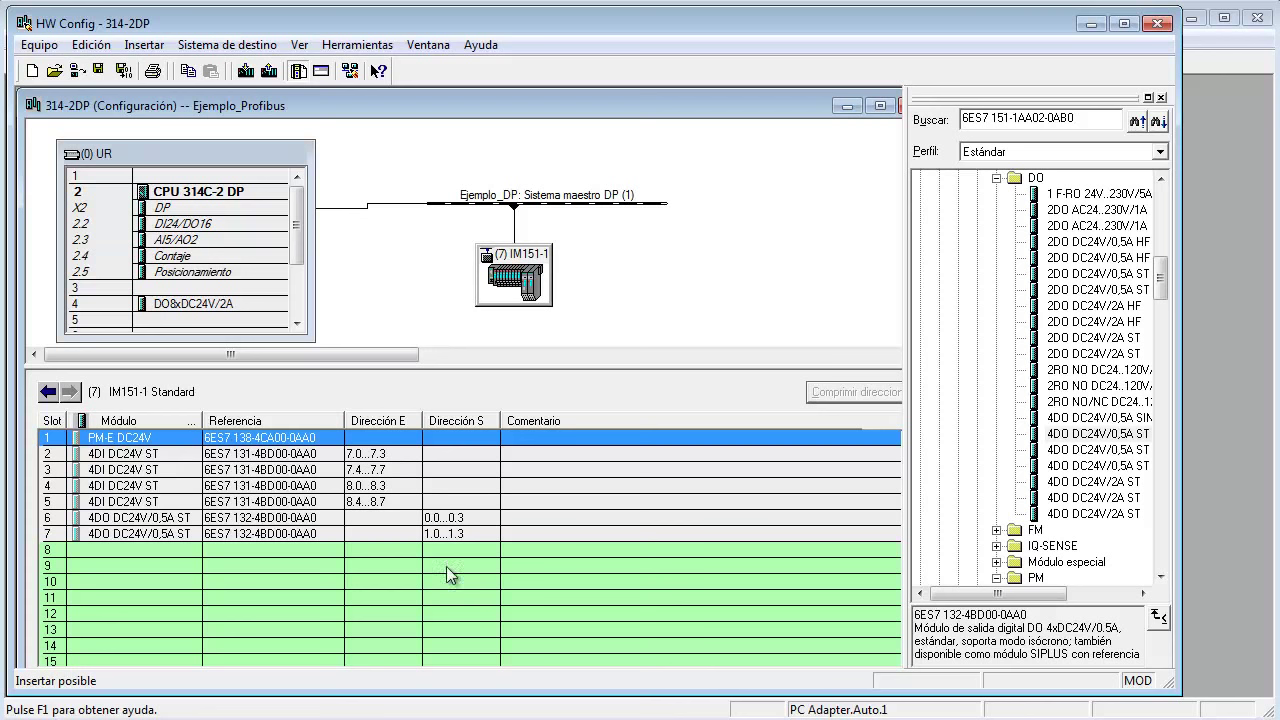
Set the output start address of the slot 6 module to 7, and compress the addresses of the 4DO modules in slots 6 and 7
{"action": "left_click", "coordinate": [436, 520]}
{"action": "double_click", "coordinate": [436, 519]}
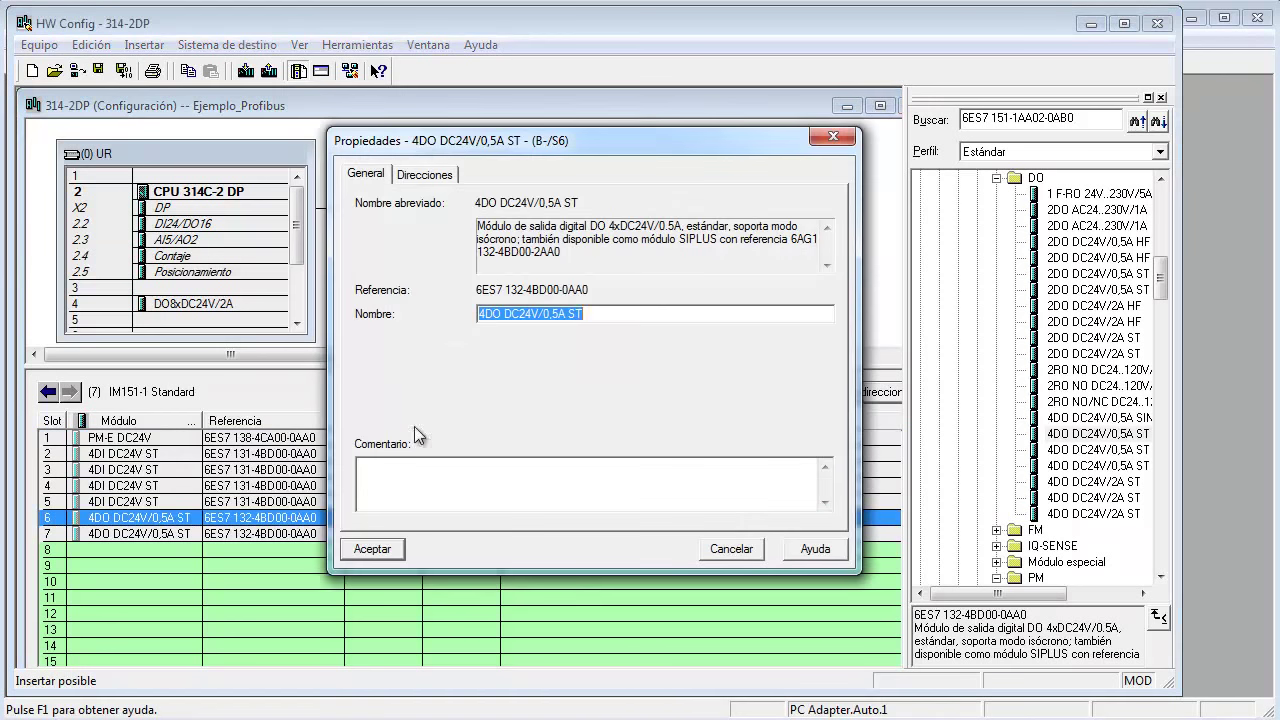
{"action": "left_click", "coordinate": [424, 174]}
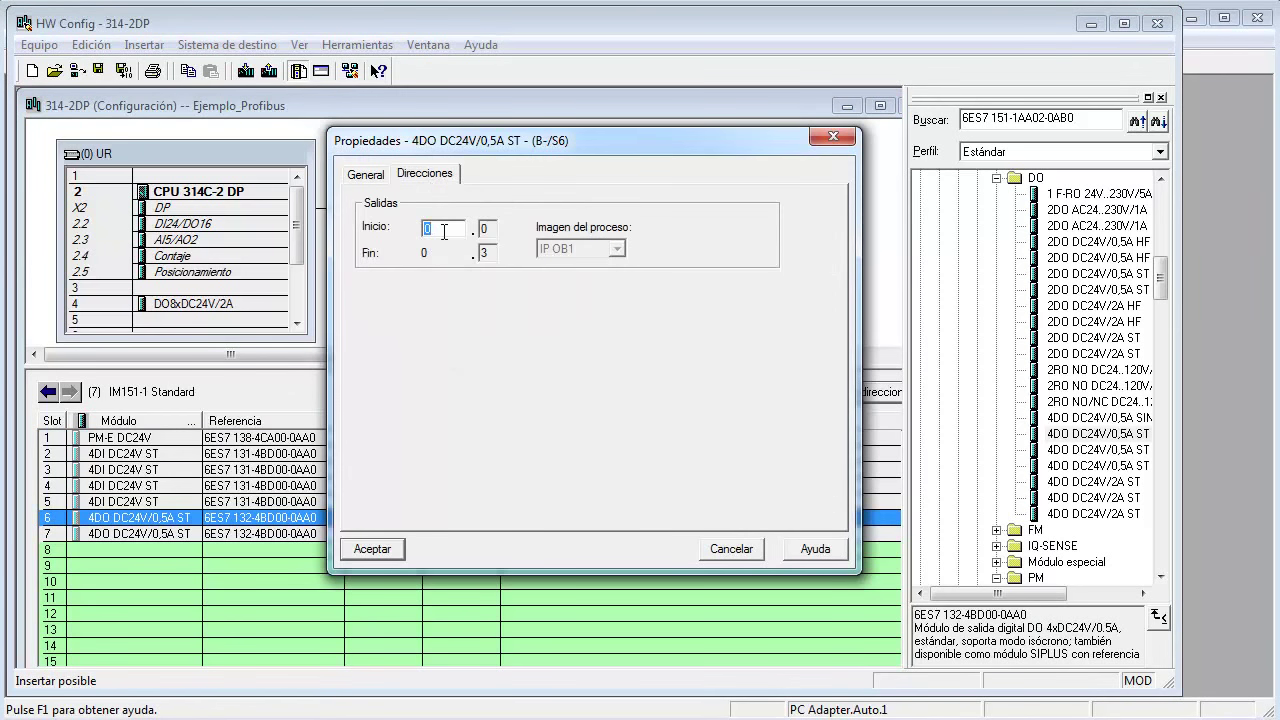
{"action": "type", "text": "7"}
{"action": "key", "text": "Return"}
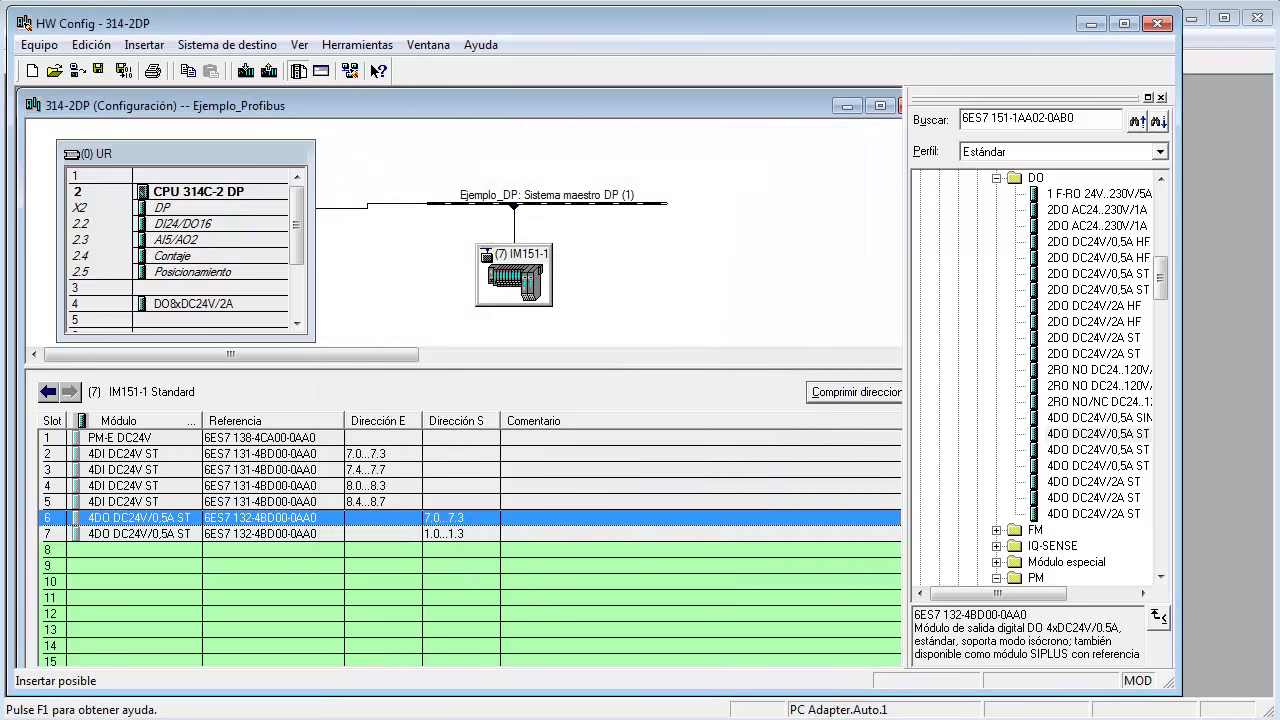
{"action": "left_click", "coordinate": [687, 533], "text": "shift"}
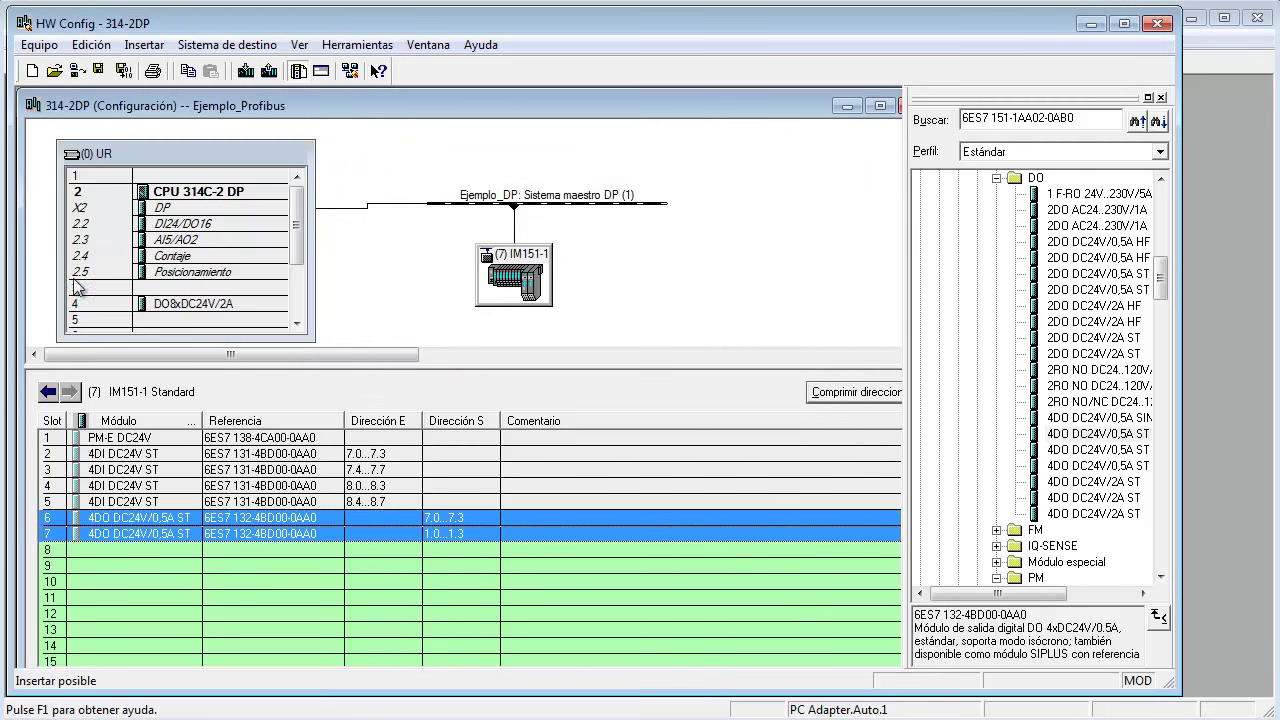
{"action": "left_click", "coordinate": [874, 397]}
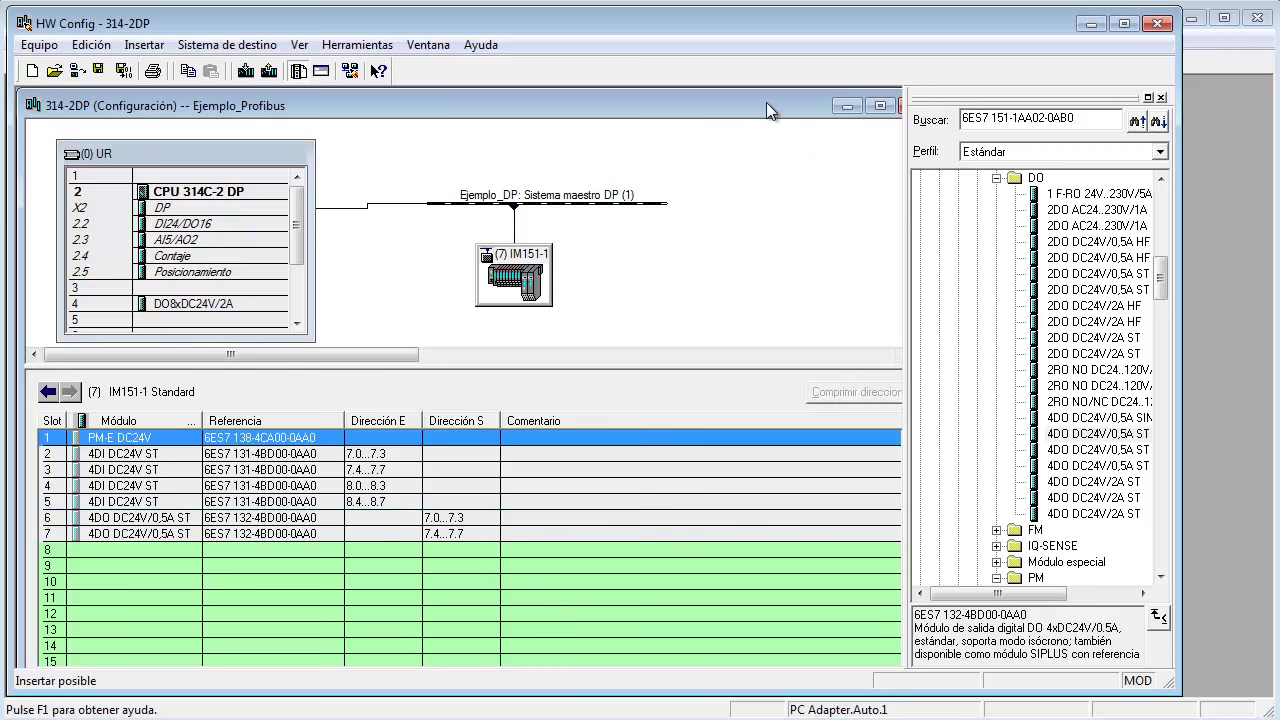
Narrow the 314-2DP station window so it fits beside the catalog, and save and compile the hardware configuration
{"action": "left_click_drag", "start_coordinate": [766, 102], "coordinate": [705, 107]}
{"action": "left_click_drag", "start_coordinate": [874, 178], "coordinate": [795, 182]}
{"action": "left_click_drag", "start_coordinate": [391, 107], "coordinate": [451, 100]}
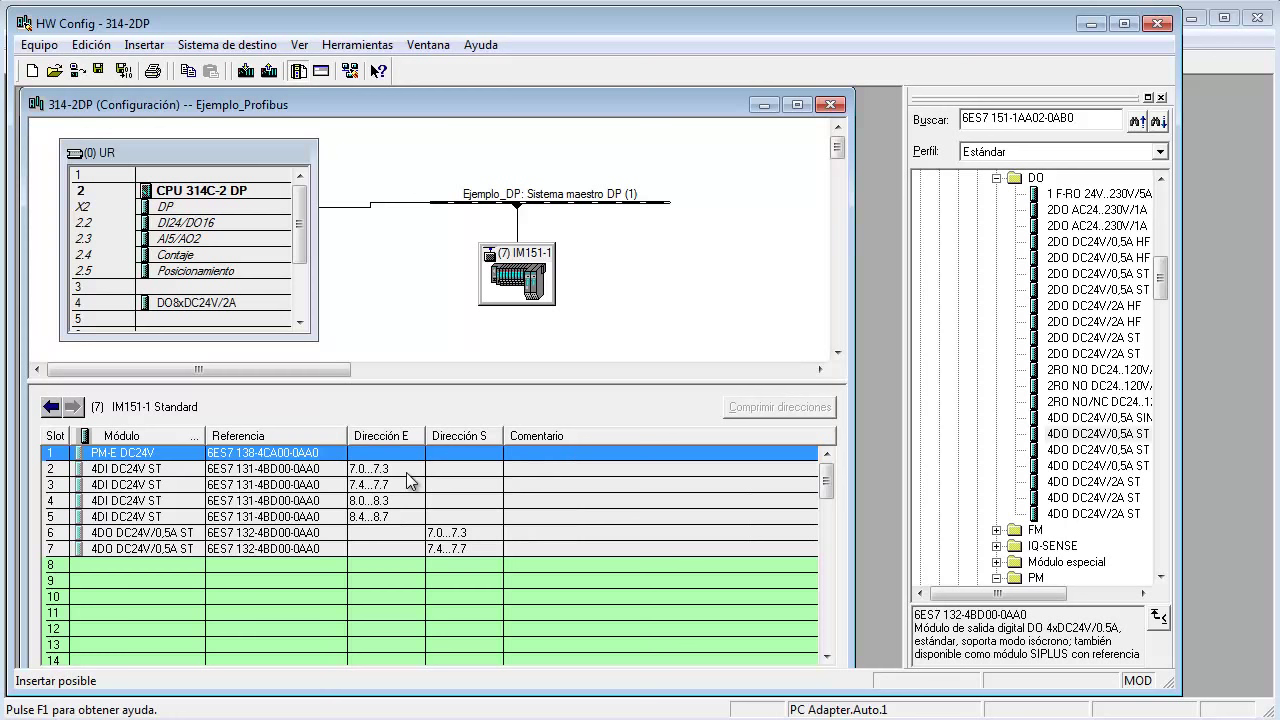
{"action": "left_click", "coordinate": [123, 71]}
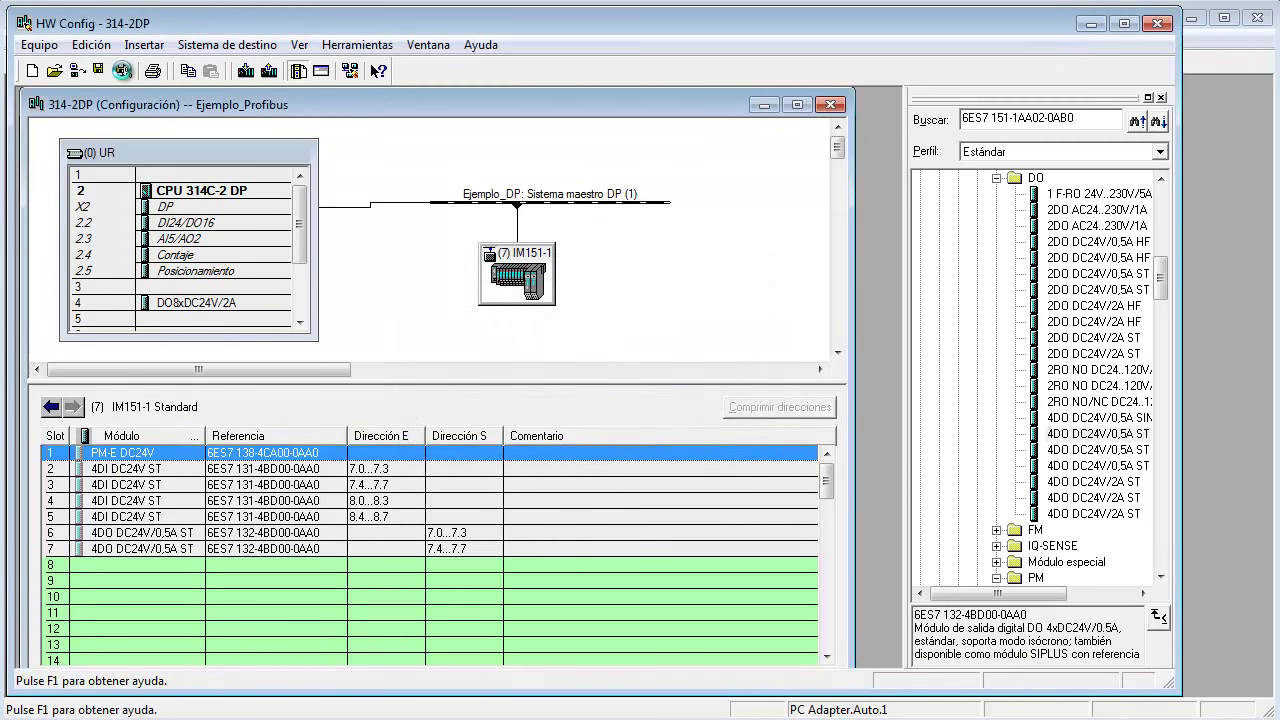
Download the configuration to the CPU 314C-2 DP accessible at MPI address 2, and close HW Config to return to SIMATIC Manager
{"action": "left_click", "coordinate": [246, 72]}
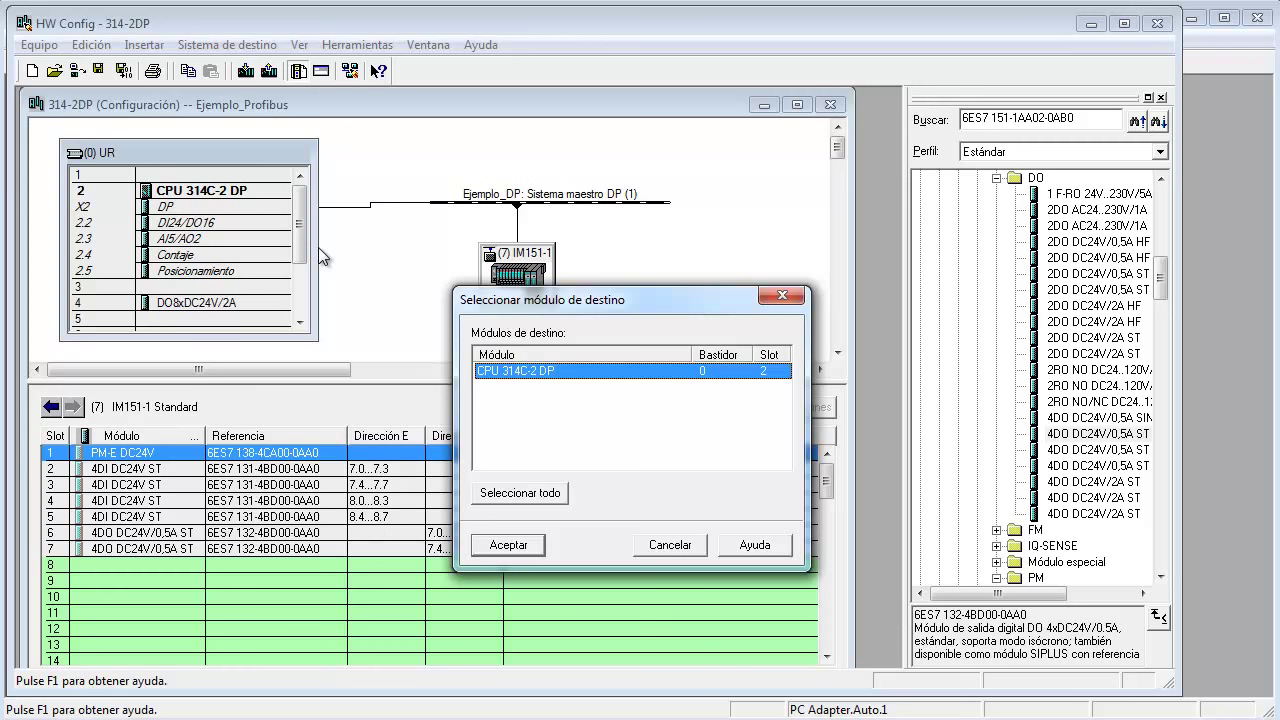
{"action": "left_click", "coordinate": [512, 545]}
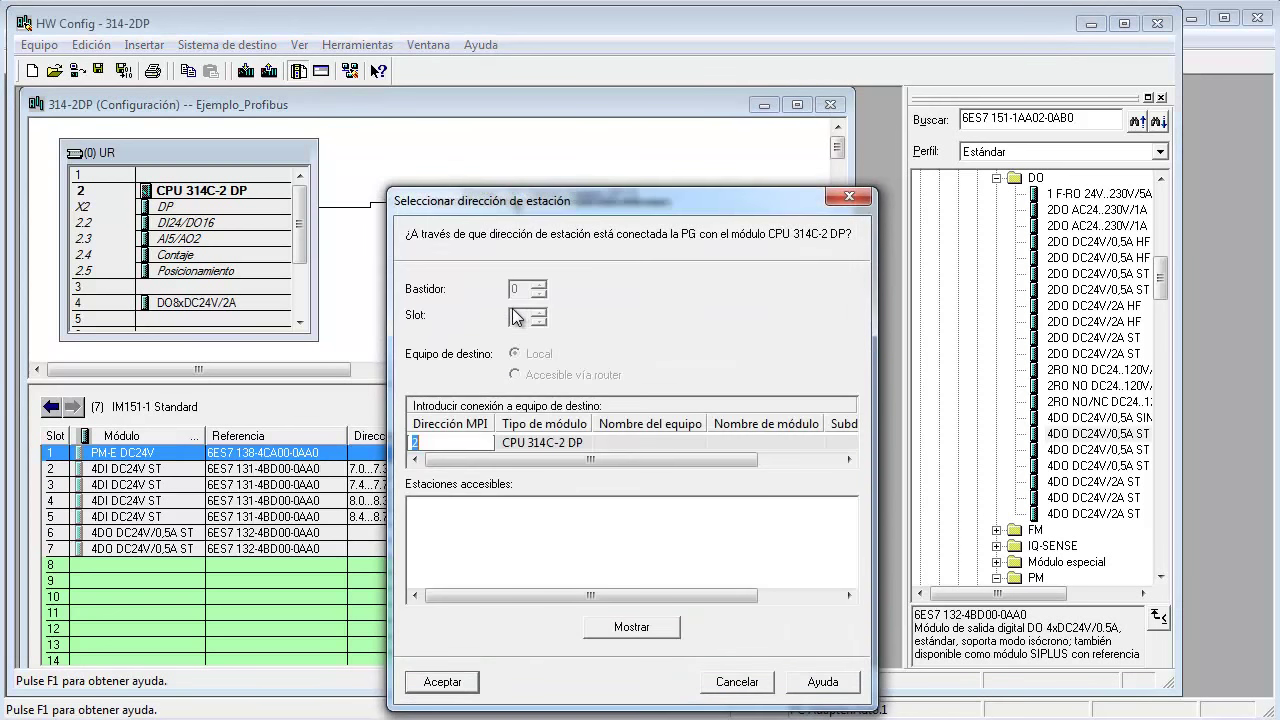
{"action": "left_click", "coordinate": [660, 630]}
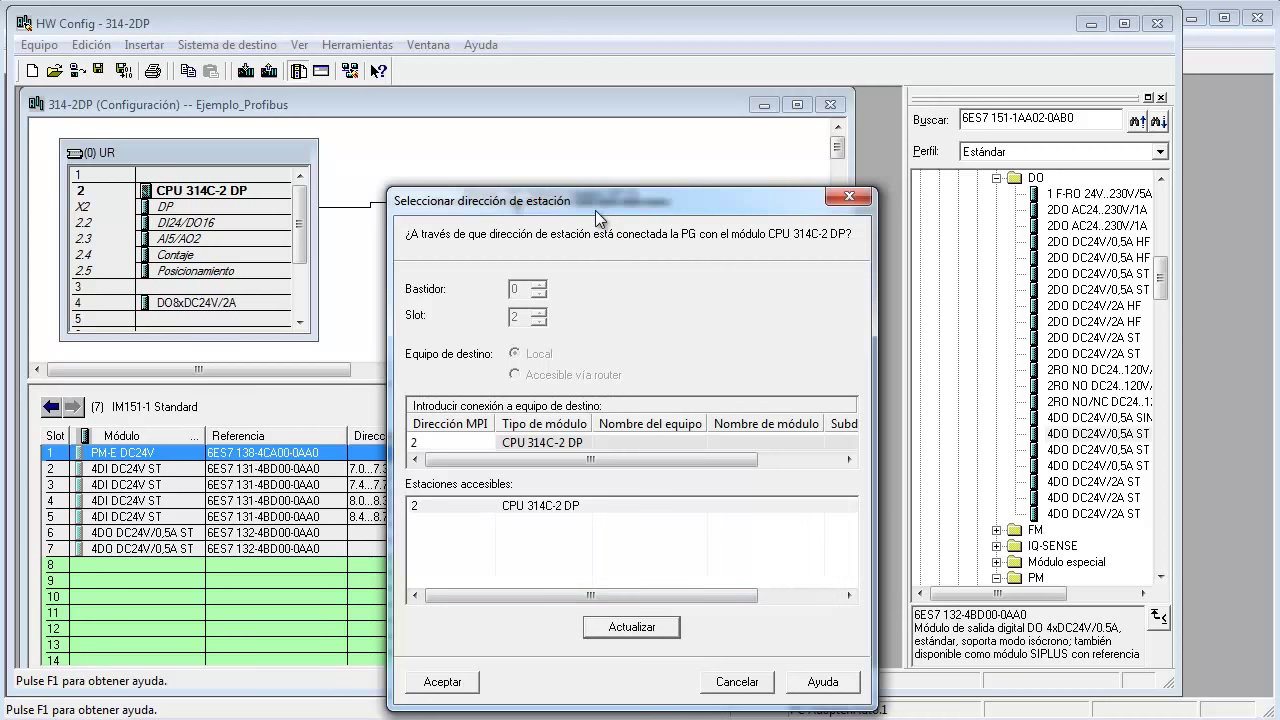
{"action": "left_click", "coordinate": [535, 506]}
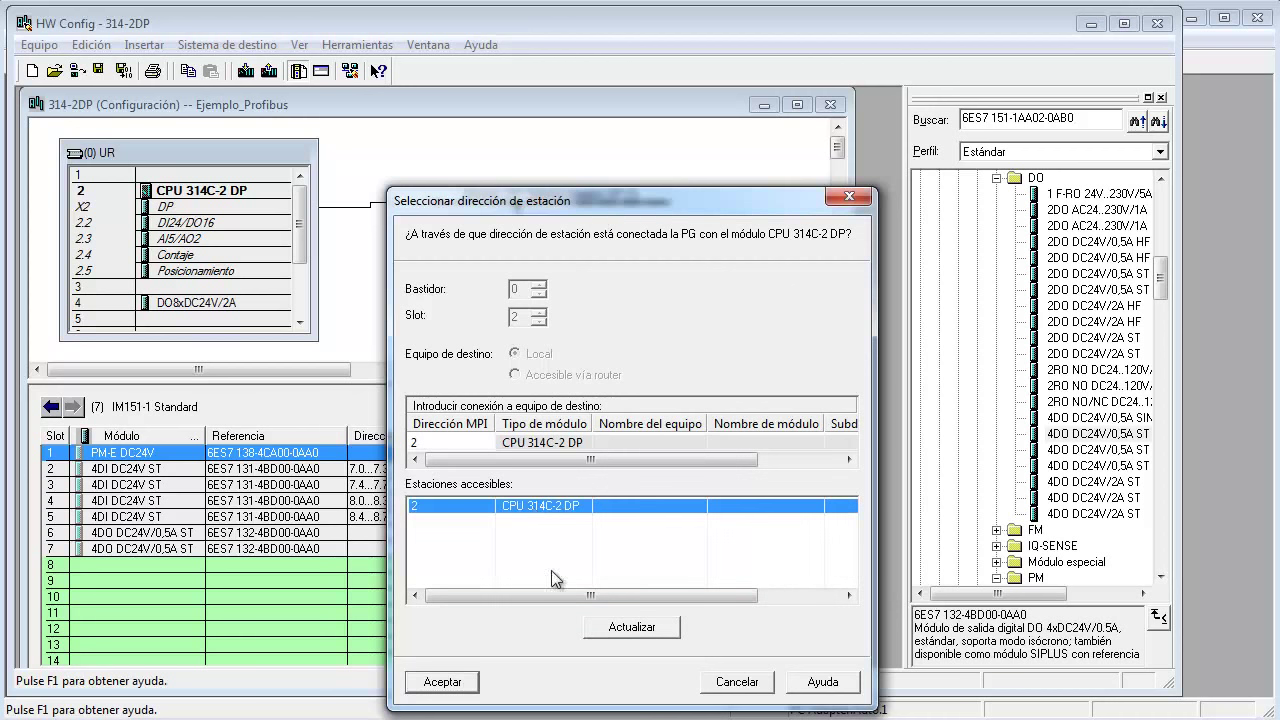
{"action": "left_click", "coordinate": [462, 683]}
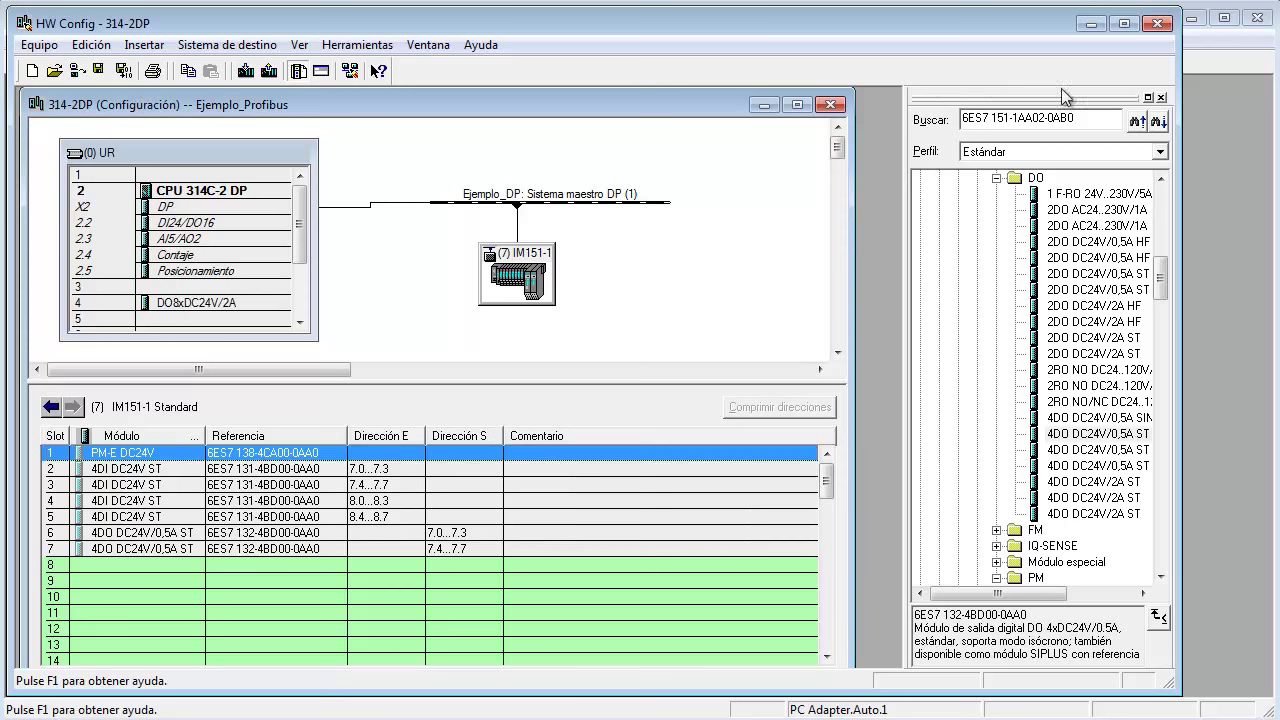
{"action": "left_click", "coordinate": [1158, 24]}
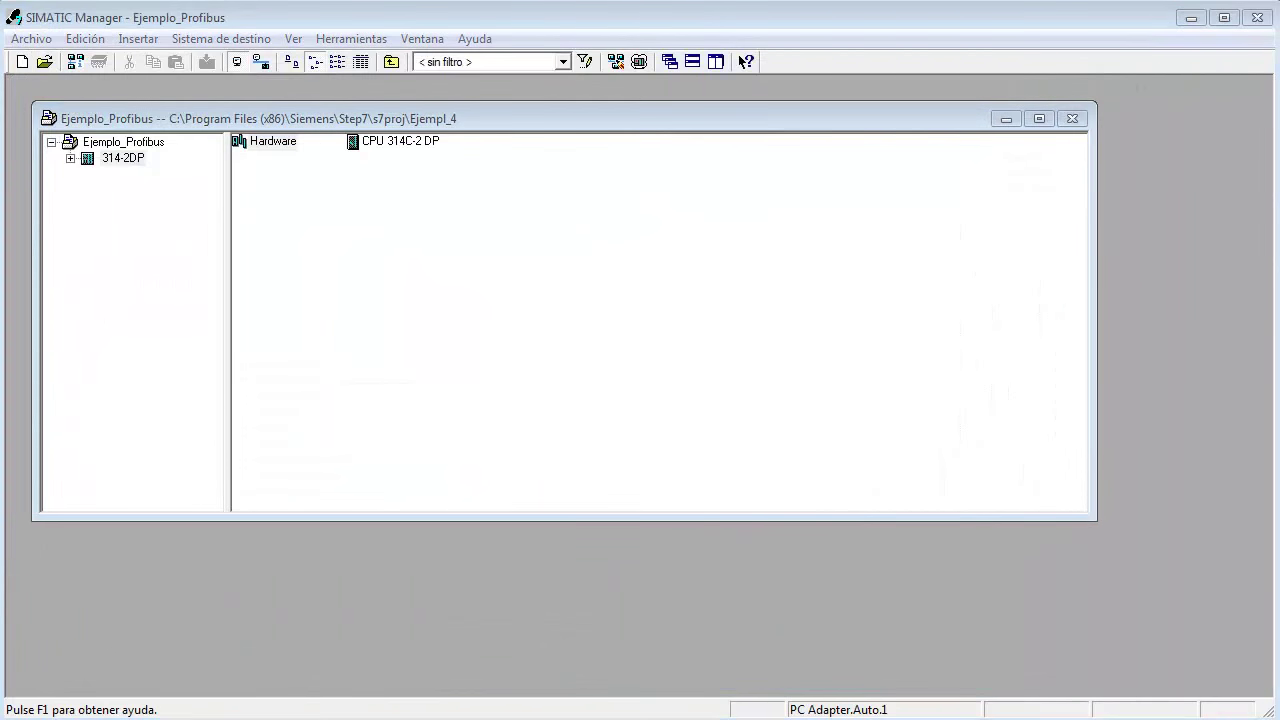